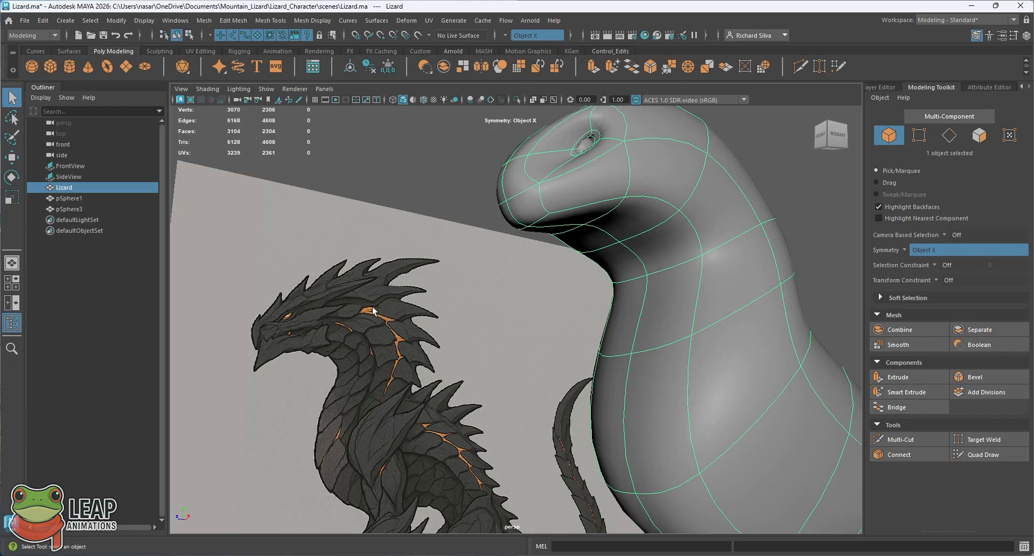
# Step: Extrude the two faces on the underside of the lizard's head, just in front of the throat
pyautogui.keyDown('alt'); pyautogui.moveTo(541, 238); pyautogui.dragTo(496, 257); pyautogui.keyUp('alt')
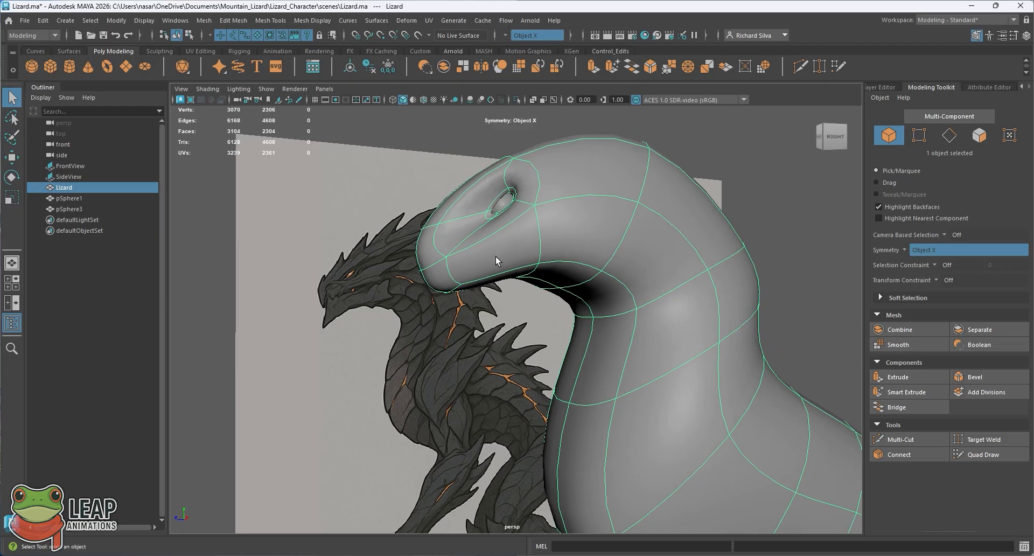
pyautogui.keyDown('alt'); pyautogui.moveTo(516, 224); pyautogui.dragTo(493, 260); pyautogui.keyUp('alt')
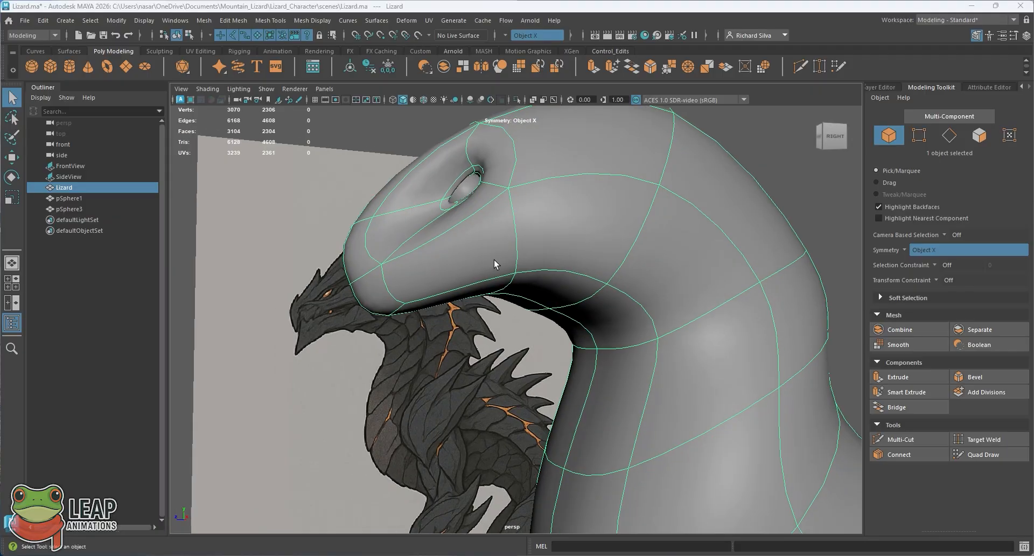
pyautogui.press('space')
pyautogui.press('space')
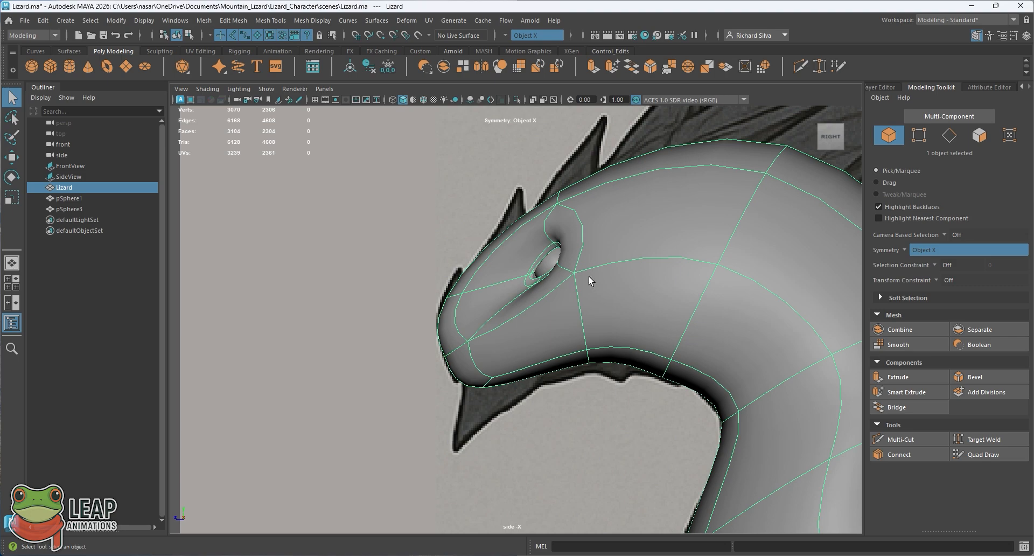
pyautogui.press('space')
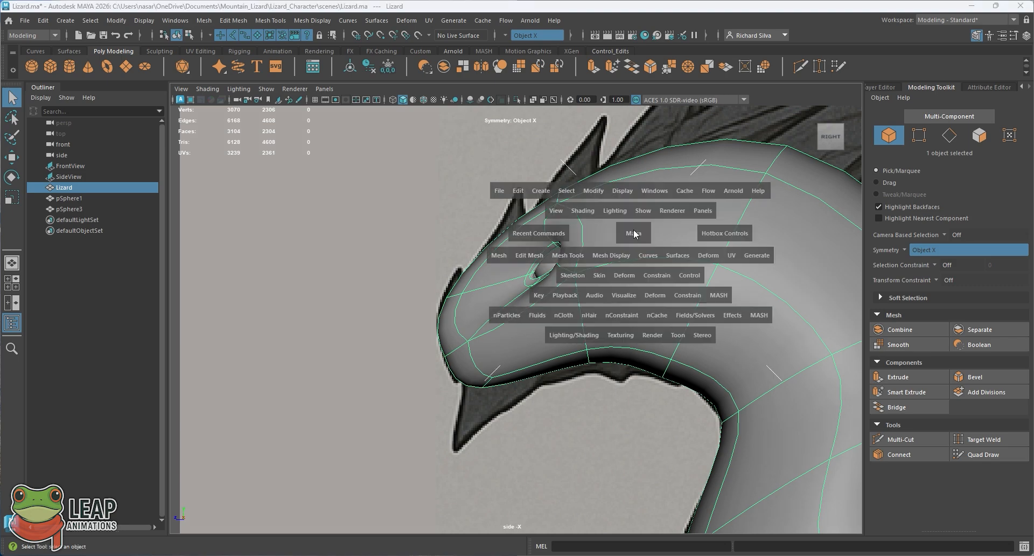
pyautogui.press('space')
pyautogui.keyDown('alt'); pyautogui.moveTo(525, 294); pyautogui.dragTo(564, 267); pyautogui.keyUp('alt')
pyautogui.moveTo(565, 268); pyautogui.dragTo(561, 279, button='right')
pyautogui.click(563, 285)
pyautogui.keyDown('alt'); pyautogui.moveTo(563, 280); pyautogui.dragTo(562, 246); pyautogui.keyUp('alt')
pyautogui.hotkey('ctrl', 'e')
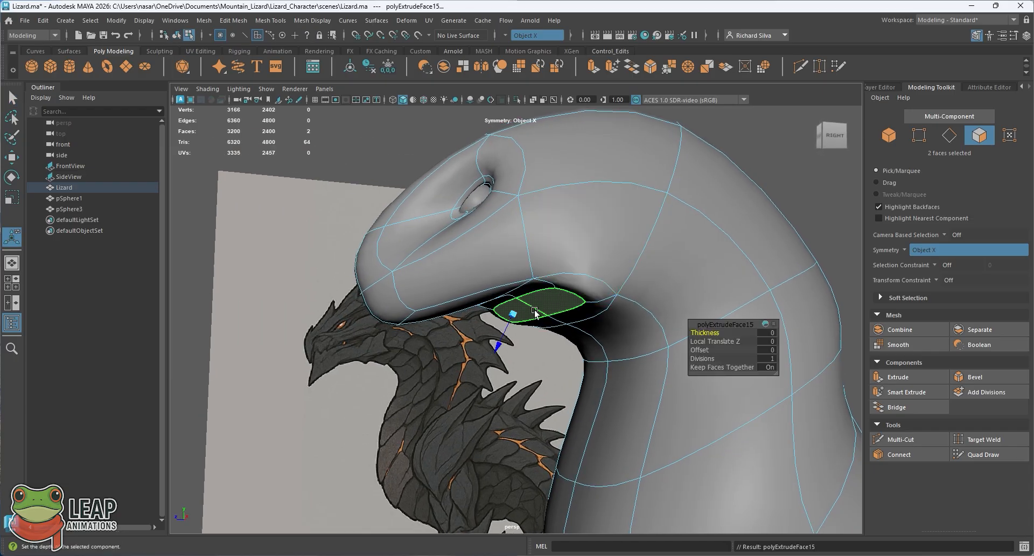
pyautogui.click(245, 24)
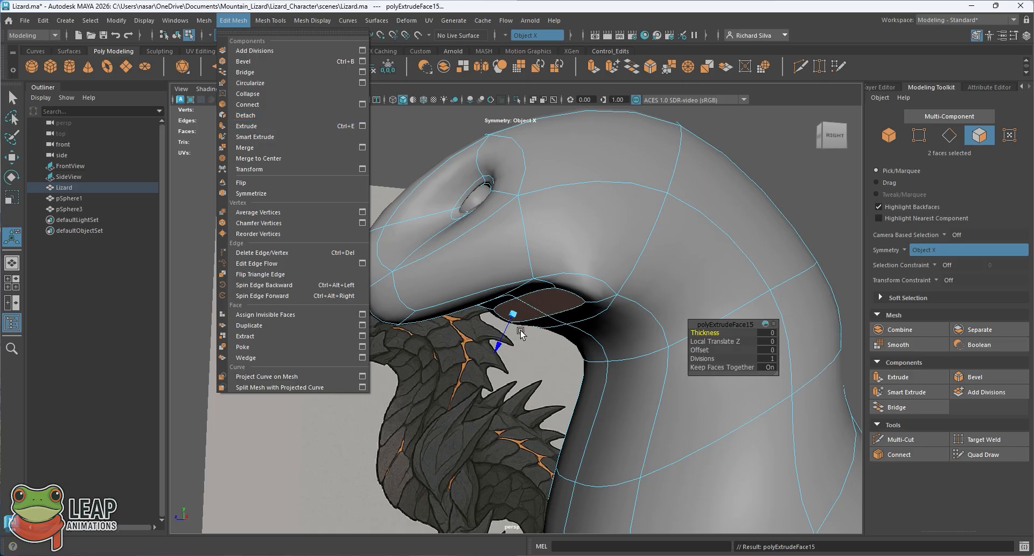
# Step: Move the extruded faces forward beneath the snout to form the lower jaw
pyautogui.keyDown('alt'); pyautogui.moveTo(520, 334); pyautogui.dragTo(353, 327); pyautogui.keyUp('alt')
pyautogui.press('w')
pyautogui.moveTo(423, 292)
pyautogui.keyDown('alt'); pyautogui.mouseDown()
pyautogui.moveTo(474, 268)
pyautogui.moveTo(506, 292)
pyautogui.moveTo(442, 295)
pyautogui.mouseUp(); pyautogui.keyUp('alt')
pyautogui.moveTo(365, 353); pyautogui.dragTo(391, 336)
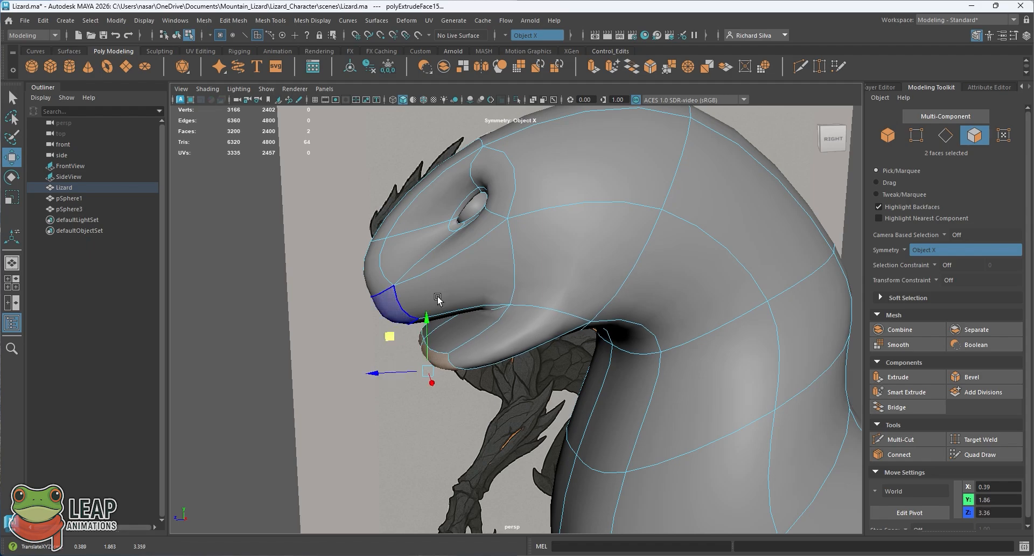
# Step: Narrow the tip of the lower jaw along X with symmetry on, and return to object mode with nothing selected
pyautogui.keyDown('alt'); pyautogui.moveTo(438, 299); pyautogui.dragTo(526, 303); pyautogui.keyUp('alt')
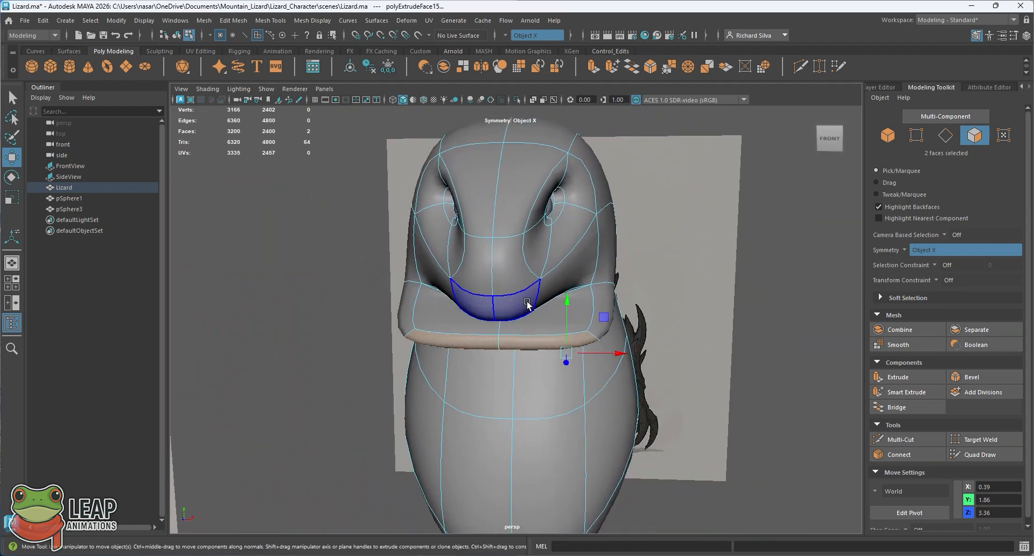
pyautogui.press('e')
pyautogui.press('r')
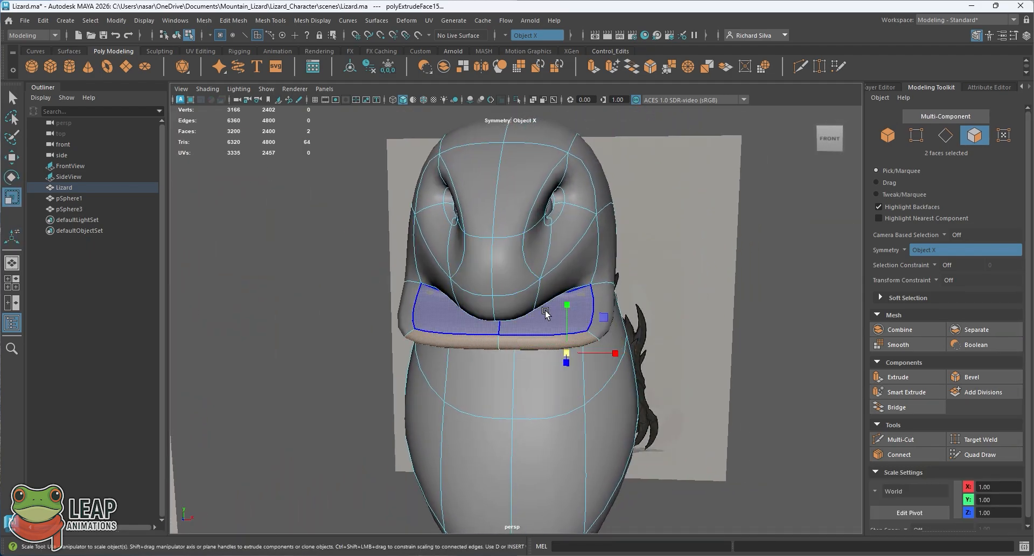
pyautogui.press('t')
pyautogui.press('e')
pyautogui.press('w')
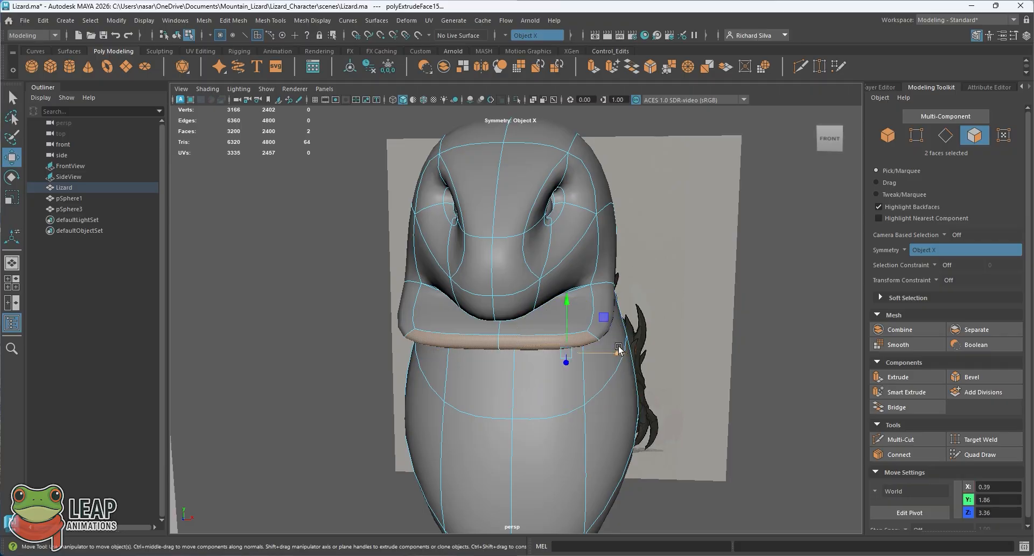
pyautogui.moveTo(619, 349); pyautogui.dragTo(509, 291)
pyautogui.press('q')
pyautogui.moveTo(511, 288); pyautogui.dragTo(559, 232, button='right')
pyautogui.click(309, 318)
pyautogui.scroll(-3, 468, 229)
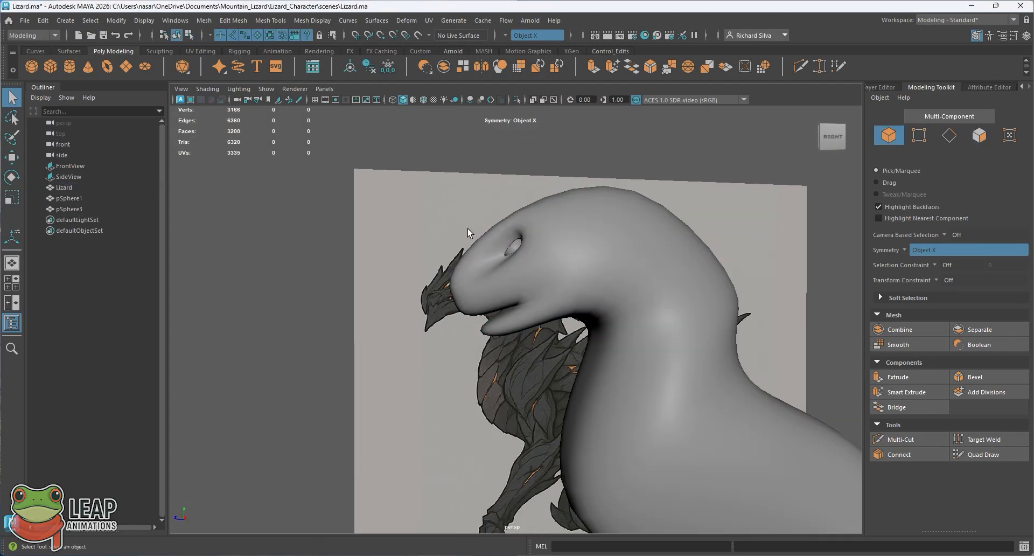
# Step: Select the two faces on the underside of the upper jaw and extrude them
pyautogui.keyDown('alt'); pyautogui.moveTo(467, 228); pyautogui.dragTo(554, 286); pyautogui.keyUp('alt')
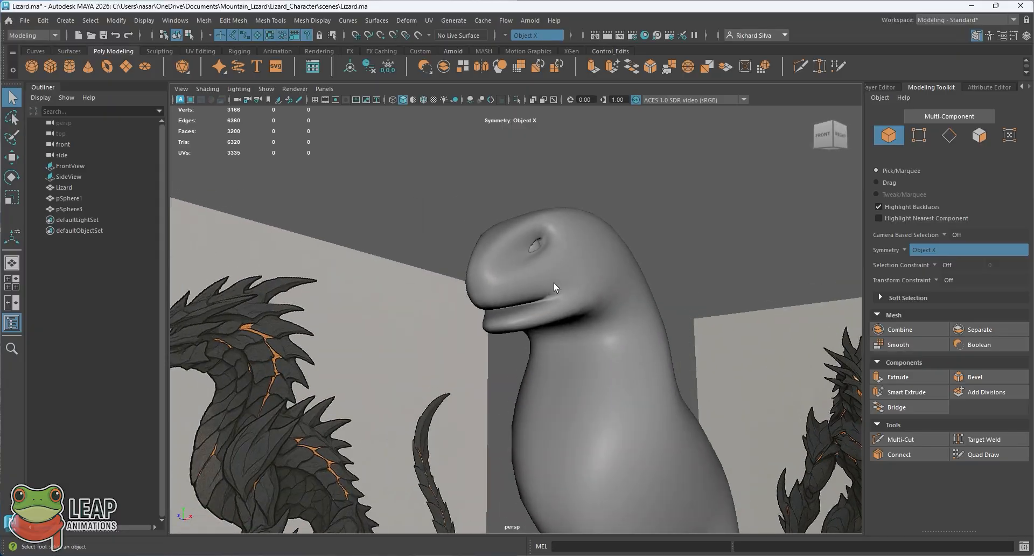
pyautogui.click(554, 286)
pyautogui.keyDown('alt'); pyautogui.moveTo(566, 404); pyautogui.dragTo(515, 266); pyautogui.keyUp('alt')
pyautogui.moveTo(493, 267); pyautogui.dragTo(492, 272, button='right')
pyautogui.click(485, 273)
pyautogui.keyDown('alt'); pyautogui.moveTo(496, 264); pyautogui.dragTo(506, 266); pyautogui.keyUp('alt')
pyautogui.hotkey('ctrl', 'e')
pyautogui.press('w')
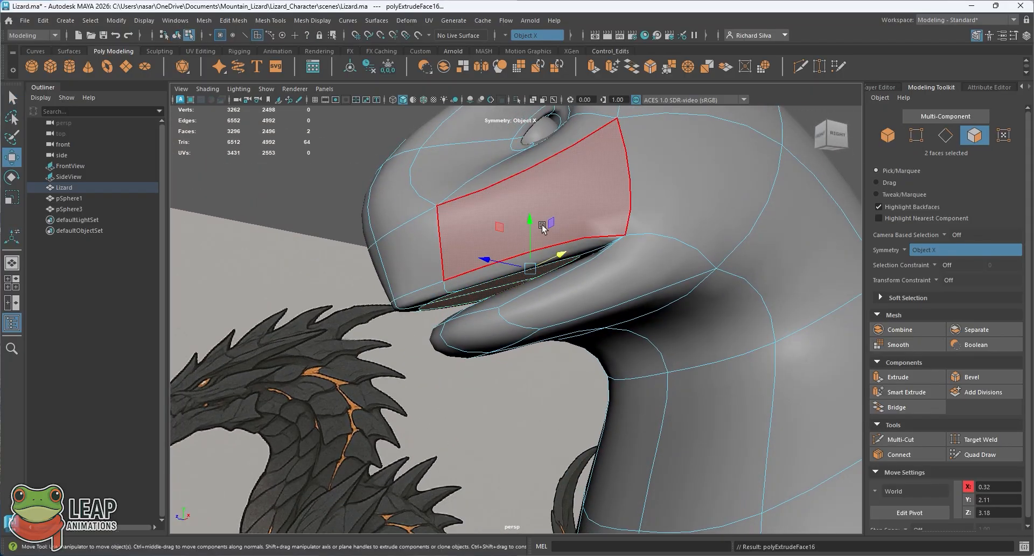
# Step: Move the extruded upper jaw faces up into the head to hollow the roof of the mouth
pyautogui.keyDown('alt'); pyautogui.moveTo(531, 232); pyautogui.dragTo(496, 198); pyautogui.keyUp('alt')
pyautogui.keyDown('alt'); pyautogui.moveTo(510, 270); pyautogui.dragTo(520, 245); pyautogui.keyUp('alt')
pyautogui.moveTo(509, 172); pyautogui.dragTo(536, 131)
pyautogui.press('q')
pyautogui.moveTo(484, 223); pyautogui.dragTo(523, 197, button='right')
pyautogui.click(359, 178)
pyautogui.keyDown('alt'); pyautogui.moveTo(358, 178); pyautogui.dragTo(550, 313); pyautogui.keyUp('alt')
pyautogui.click(550, 313)
# Step: Extrude the inner faces of the lower jaw and mouth, move them inward to deepen the mouth cavity, and return to object mode
pyautogui.moveTo(538, 254); pyautogui.dragTo(534, 286, button='right')
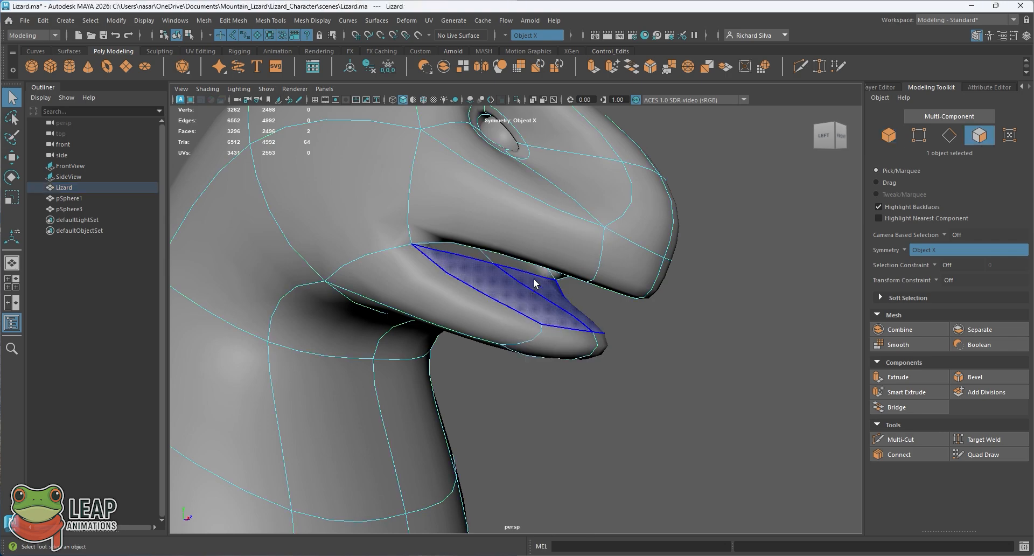
pyautogui.click(521, 295)
pyautogui.keyDown('alt'); pyautogui.moveTo(522, 295); pyautogui.dragTo(541, 277); pyautogui.keyUp('alt')
pyautogui.keyDown('shift'); pyautogui.click(464, 251); pyautogui.keyUp('shift')
pyautogui.hotkey('ctrl', 'e')
pyautogui.press('w')
pyautogui.moveTo(541, 197); pyautogui.dragTo(468, 229)
pyautogui.press('q')
pyautogui.moveTo(450, 223); pyautogui.dragTo(471, 219, button='right')
pyautogui.scroll(-3, 470, 219)
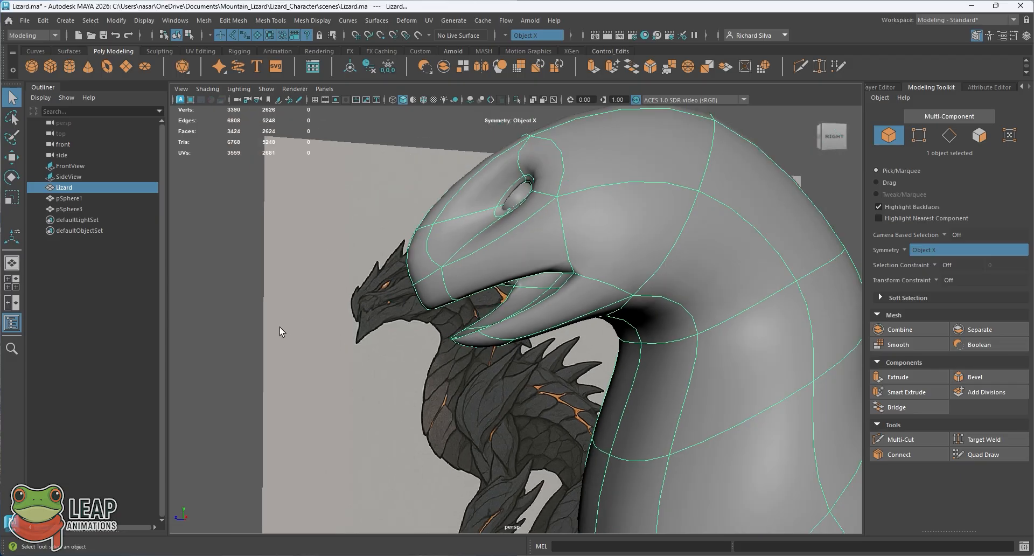
pyautogui.click(279, 327)
# Step: Compare the open mouth and jaw shape with the reference image in the perspective and side views
pyautogui.moveTo(458, 292)
pyautogui.keyDown('alt'); pyautogui.mouseDown()
pyautogui.moveTo(432, 295)
pyautogui.moveTo(553, 307)
pyautogui.moveTo(432, 286)
pyautogui.moveTo(492, 282)
pyautogui.moveTo(446, 290)
pyautogui.mouseUp(); pyautogui.keyUp('alt')
pyautogui.click(453, 287)
pyautogui.keyDown('alt'); pyautogui.moveTo(445, 290); pyautogui.dragTo(493, 293, button='middle'); pyautogui.keyUp('alt')
pyautogui.click(291, 333)
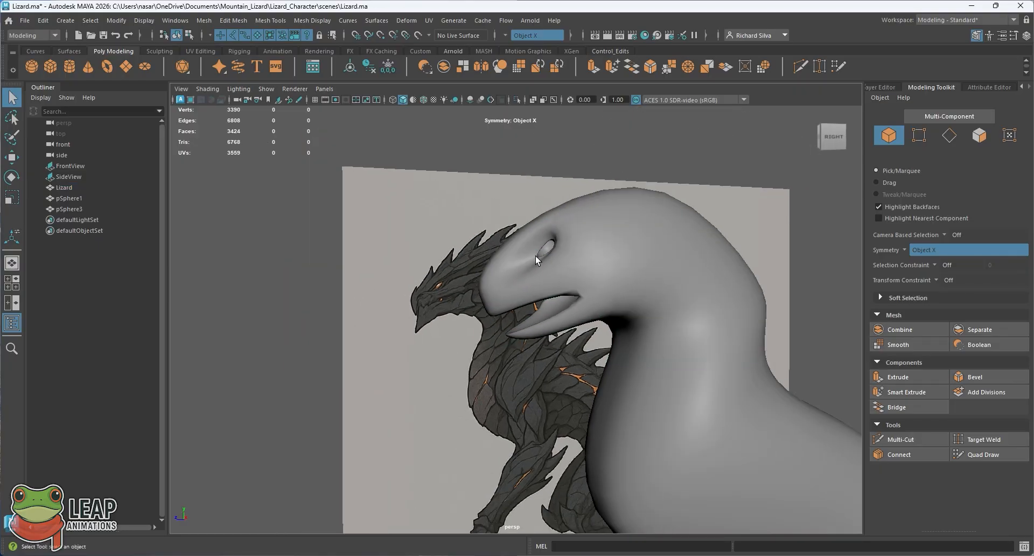
pyautogui.press('space')
pyautogui.press('space')
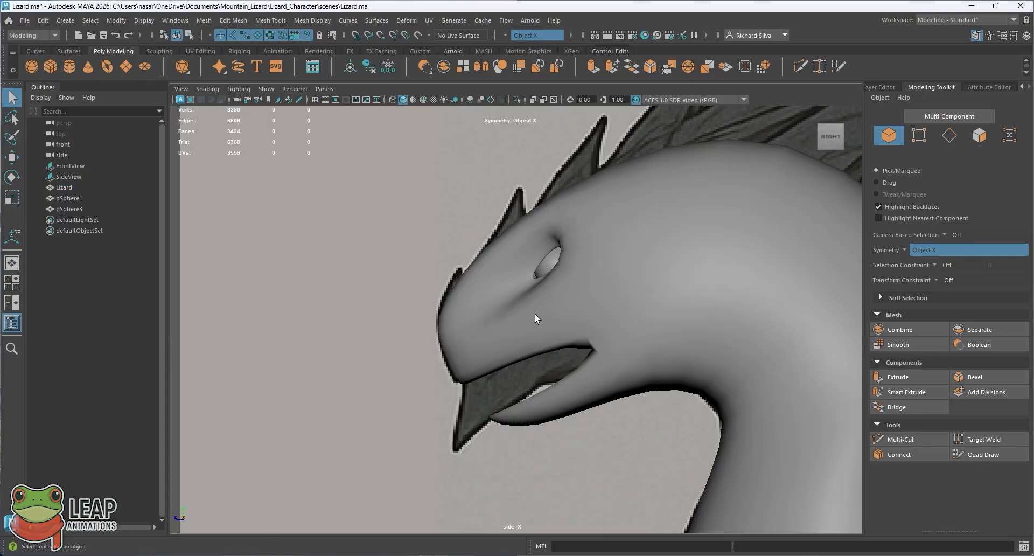
pyautogui.press('space')
pyautogui.press('space')
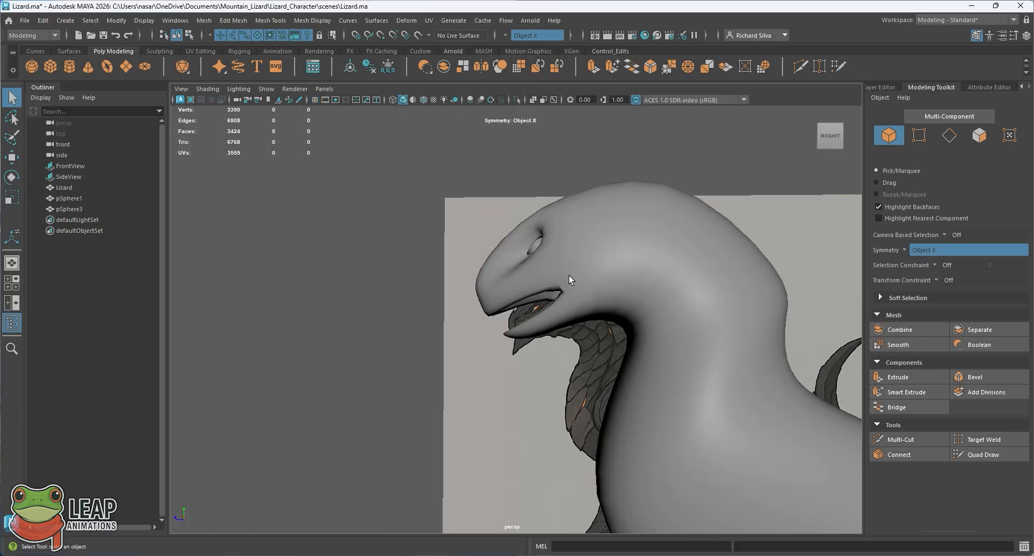
pyautogui.keyDown('alt'); pyautogui.moveTo(568, 282); pyautogui.dragTo(538, 287); pyautogui.keyUp('alt')
pyautogui.click(538, 287)
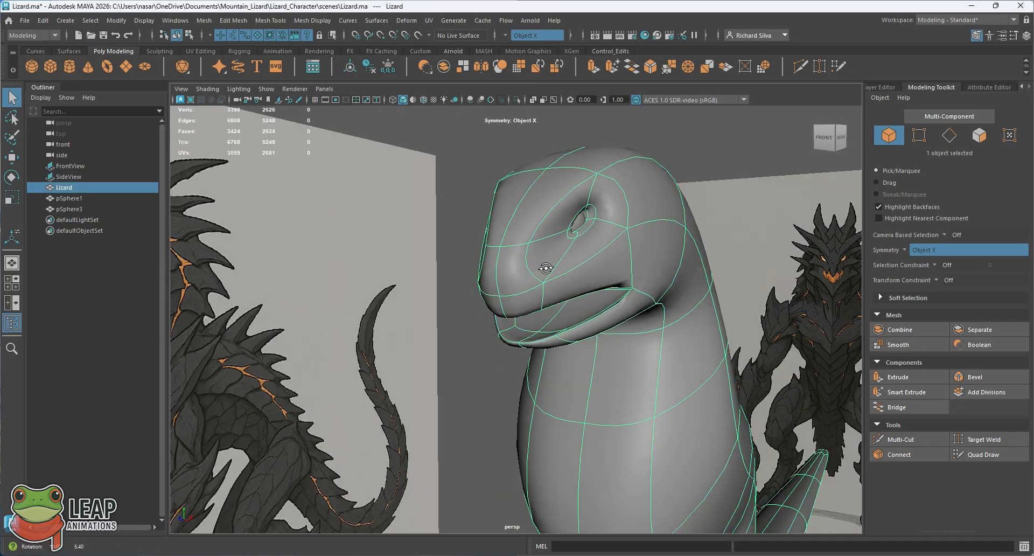
pyautogui.press('space')
pyautogui.press('space')
pyautogui.scroll(5, 492, 307)
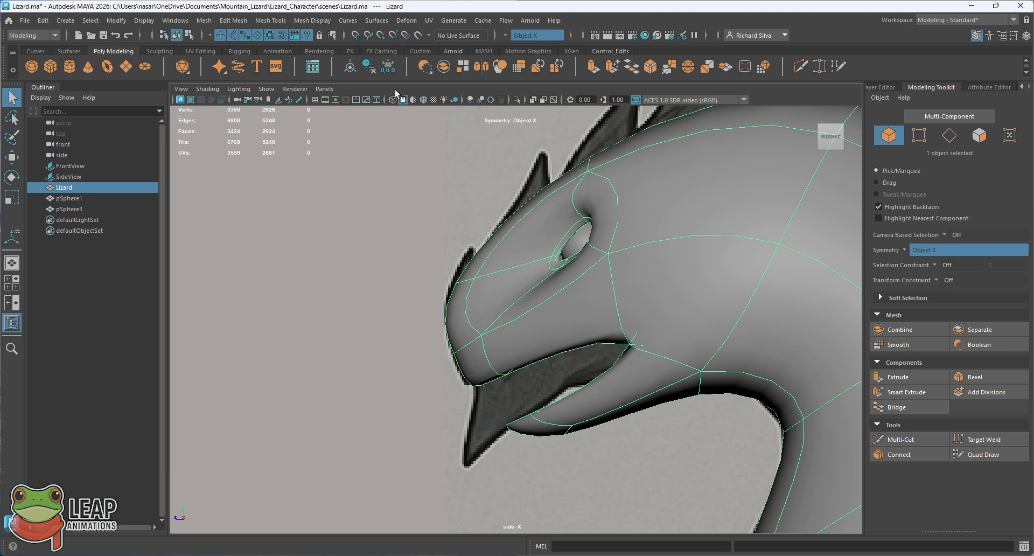
# Step: View the side reference through the head with X-ray and wireframe display, then restore the shaded display
pyautogui.click(533, 99)
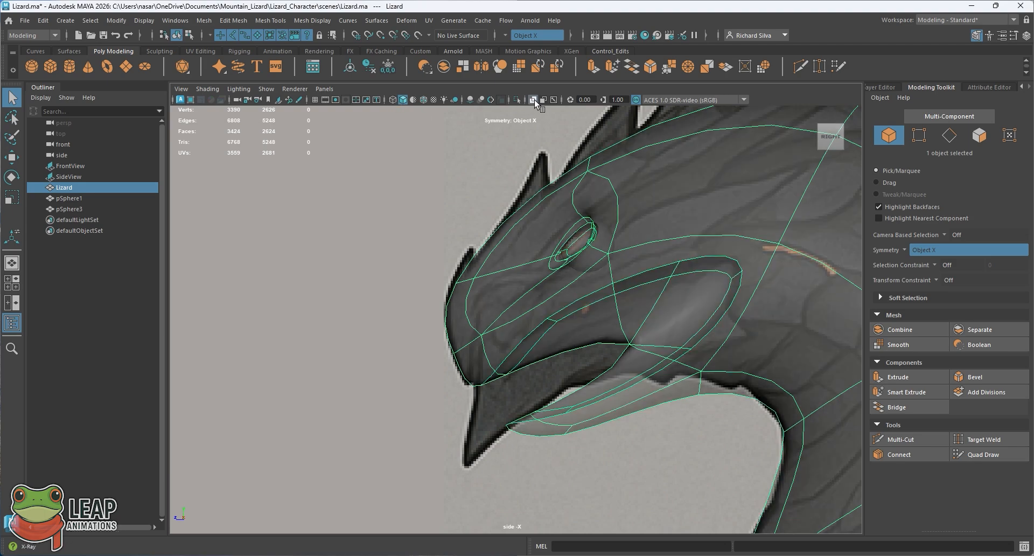
pyautogui.click(533, 101)
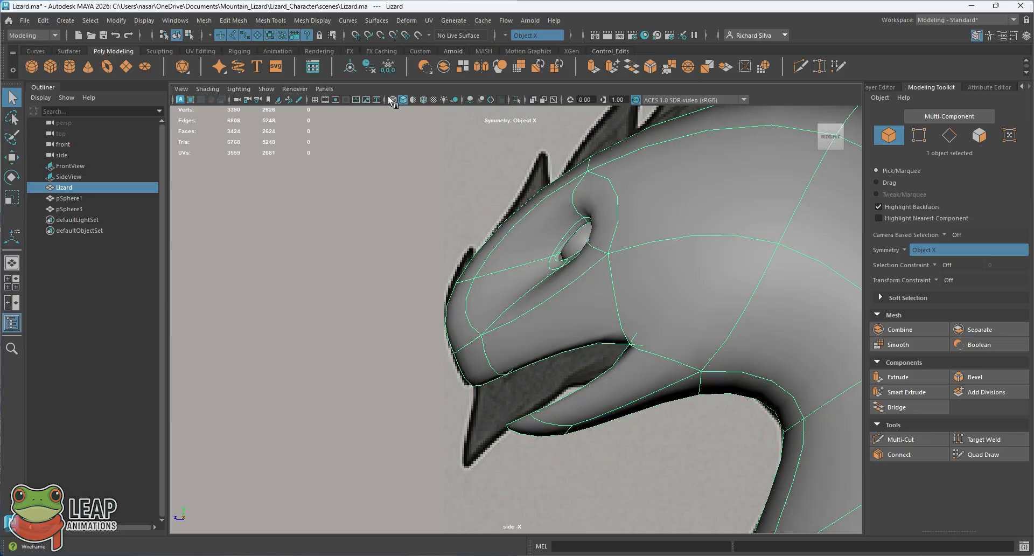
pyautogui.click(392, 100)
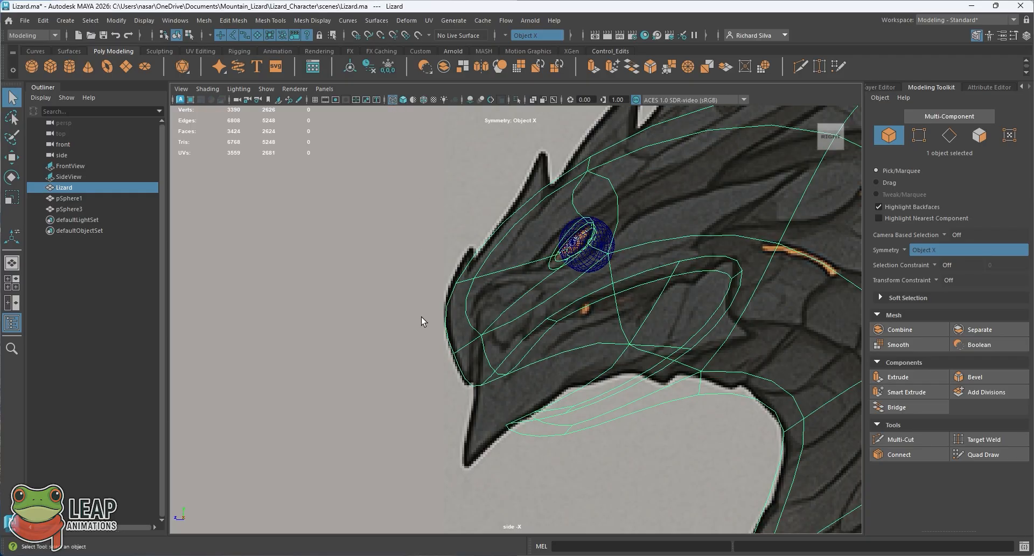
pyautogui.click(403, 100)
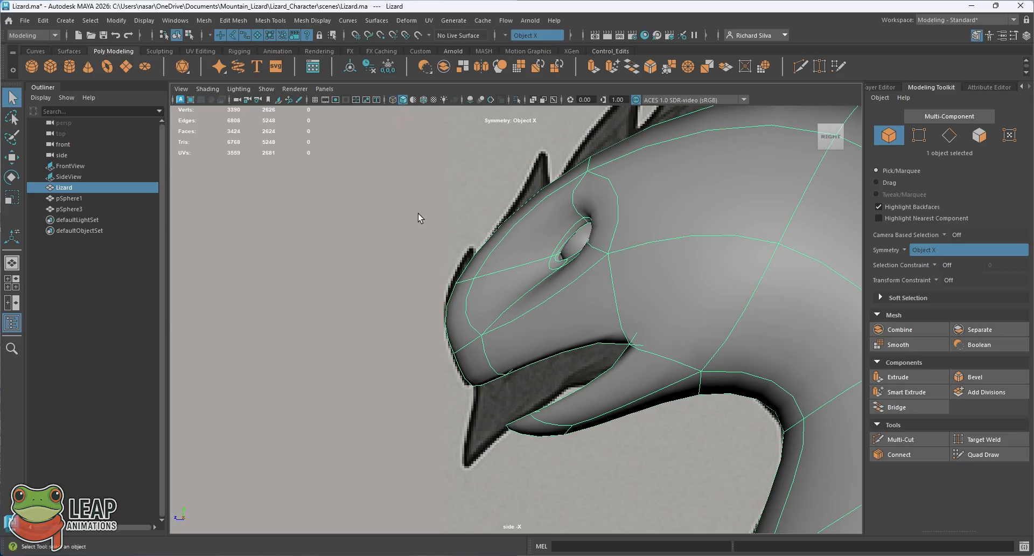
# Step: Select the six vertices at the front of the upper jaw in side view and shift them slightly forward and up
pyautogui.moveTo(487, 247)
pyautogui.mouseDown(button='right')
pyautogui.moveTo(474, 257)
pyautogui.moveTo(487, 240)
pyautogui.mouseUp(button='right')
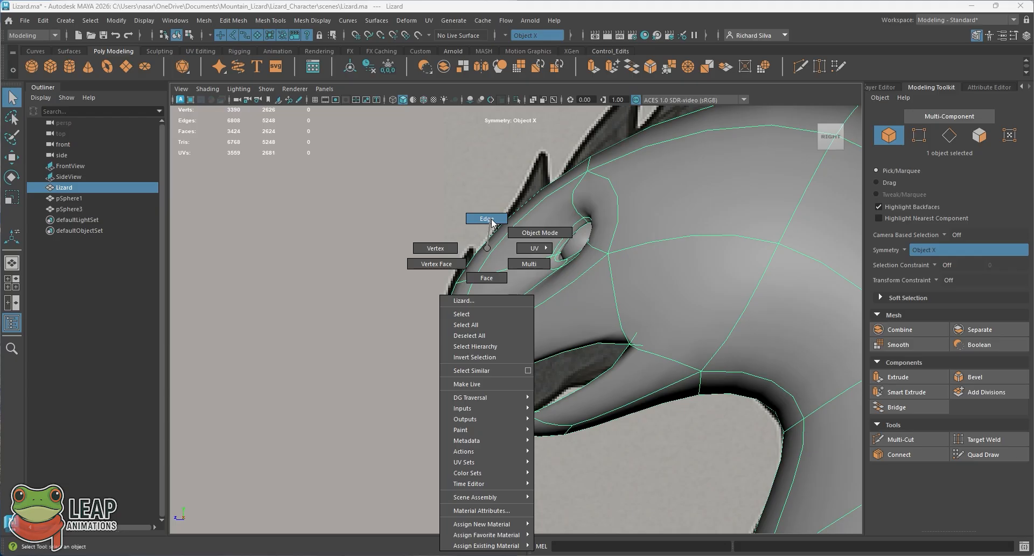
pyautogui.moveTo(492, 220); pyautogui.dragTo(459, 264, button='right')
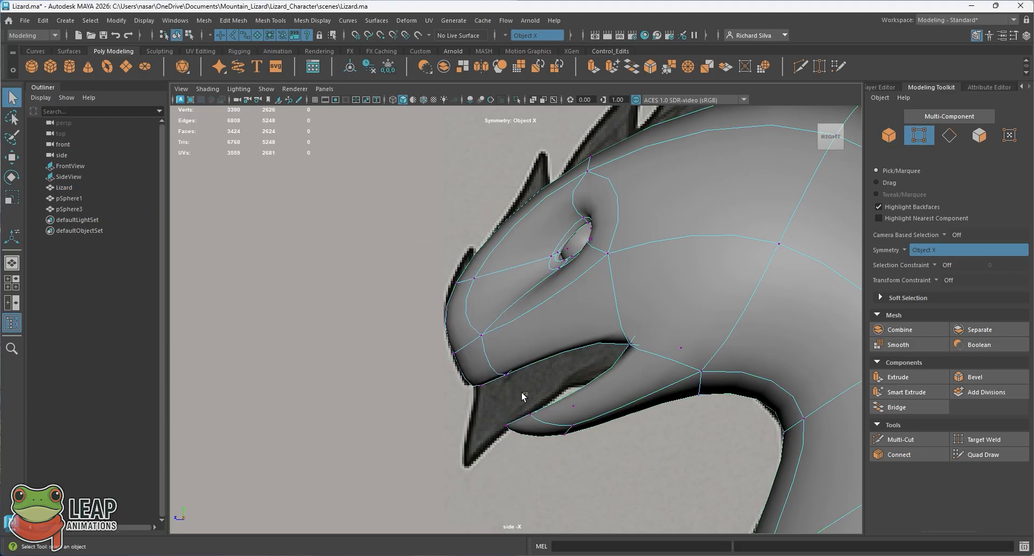
pyautogui.moveTo(417, 321)
pyautogui.mouseDown()
pyautogui.moveTo(441, 321)
pyautogui.moveTo(413, 314)
pyautogui.moveTo(418, 288)
pyautogui.moveTo(420, 340)
pyautogui.moveTo(422, 274)
pyautogui.moveTo(422, 338)
pyautogui.mouseUp()
pyautogui.press('w')
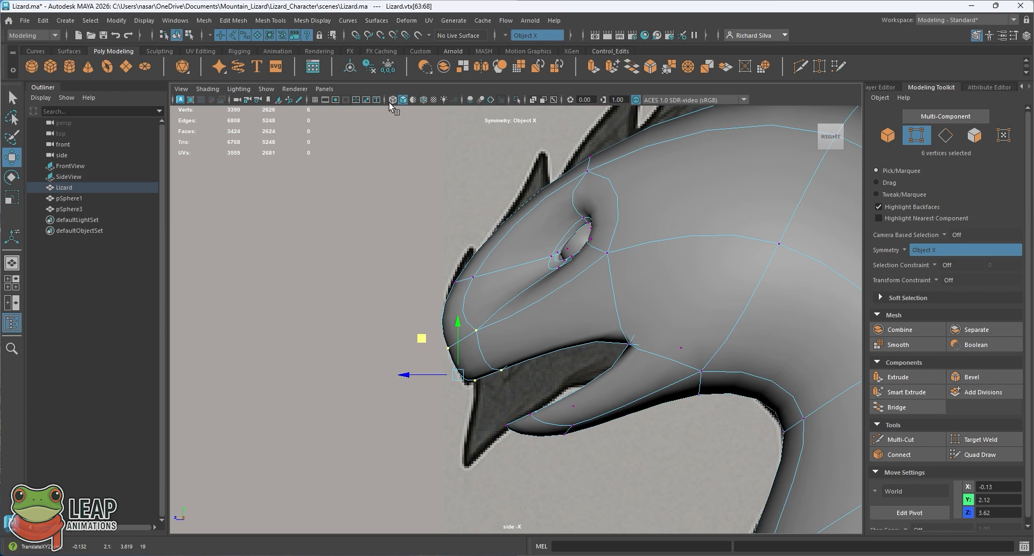
# Step: In wireframe display, adjust the individual centre vertices along the snout's front to follow the reference outline
pyautogui.click(393, 101)
pyautogui.scroll(3, 438, 307)
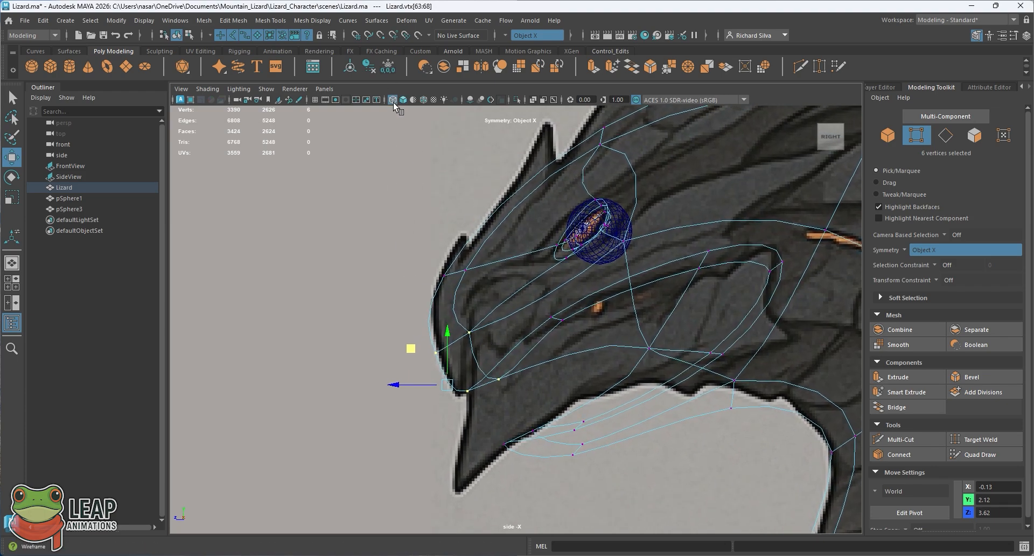
pyautogui.moveTo(446, 369); pyautogui.dragTo(445, 368)
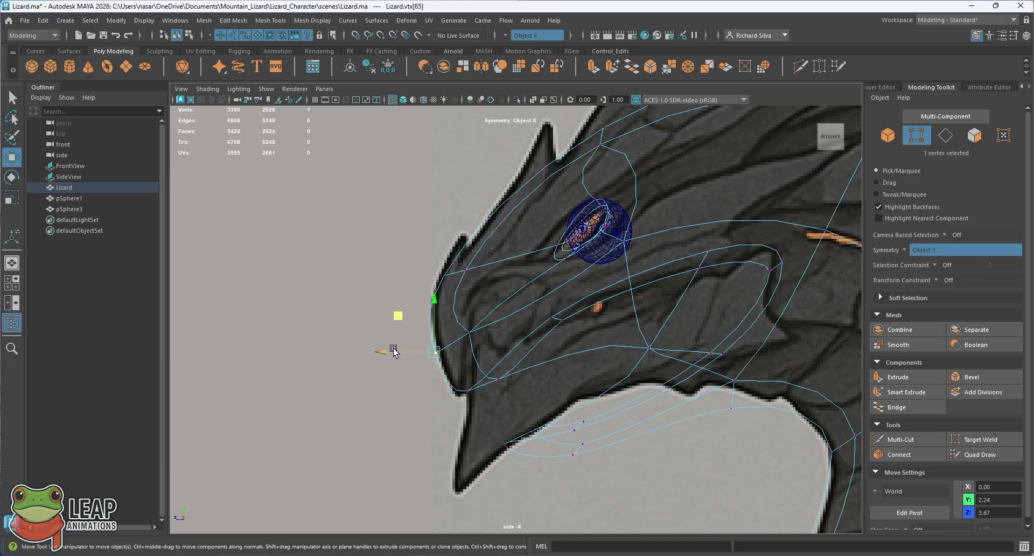
pyautogui.moveTo(393, 349); pyautogui.dragTo(397, 350)
pyautogui.moveTo(452, 385); pyautogui.dragTo(420, 420)
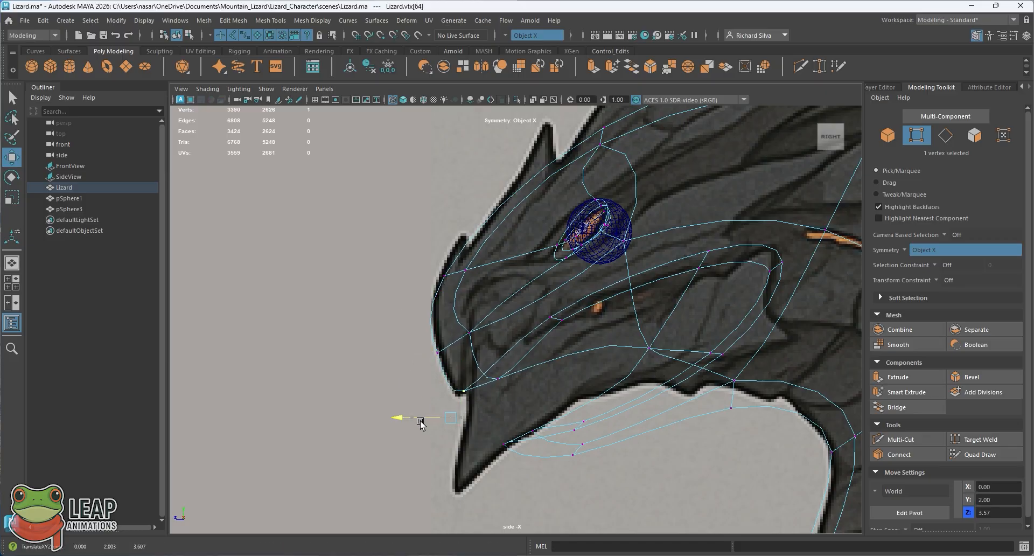
pyautogui.click(440, 264)
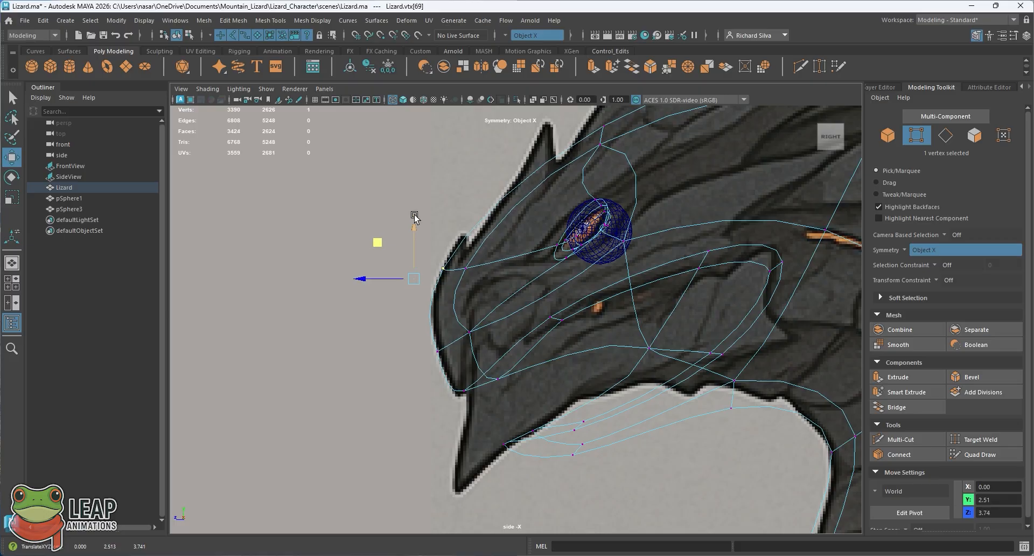
pyautogui.moveTo(462, 233)
pyautogui.keyDown('alt'); pyautogui.mouseDown(button='middle')
pyautogui.moveTo(437, 268)
pyautogui.moveTo(492, 238)
pyautogui.moveTo(468, 268)
pyautogui.moveTo(481, 231)
pyautogui.mouseUp(button='middle'); pyautogui.keyUp('alt')
# Step: Compare the snout's profile with the side reference, return the lizard mesh to object mode, and save the scene
pyautogui.keyDown('alt'); pyautogui.moveTo(498, 305); pyautogui.dragTo(521, 307, button='middle'); pyautogui.keyUp('alt')
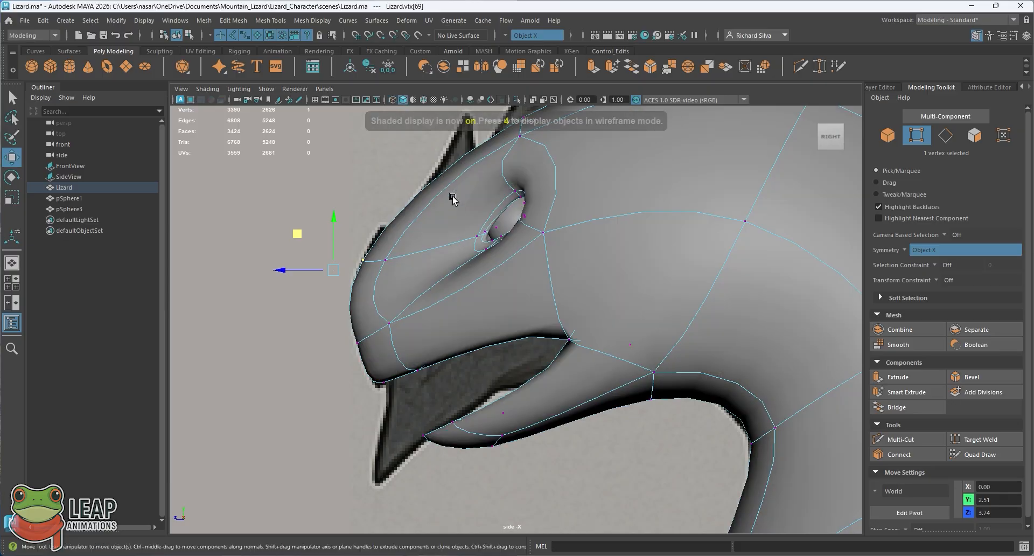
pyautogui.press('5')
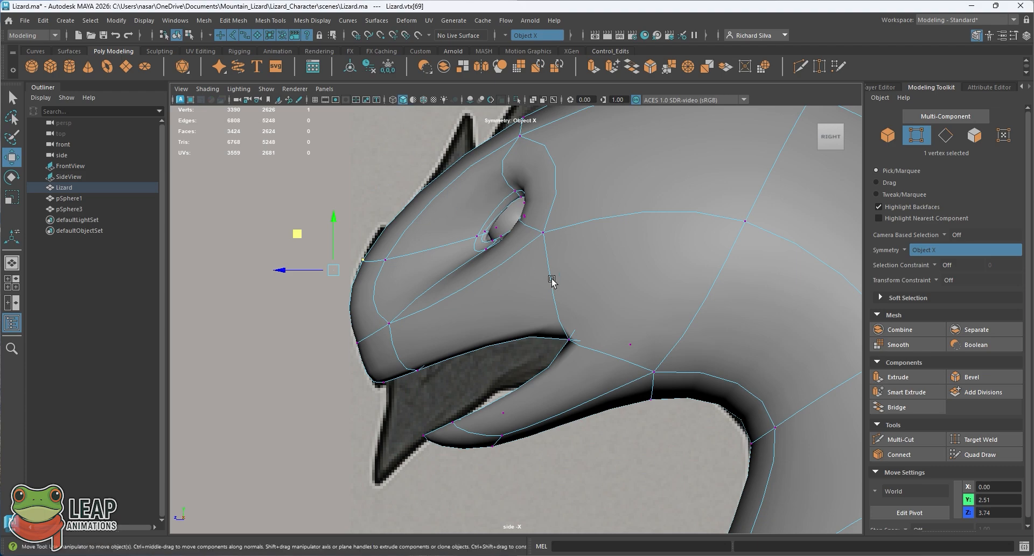
pyautogui.press('4')
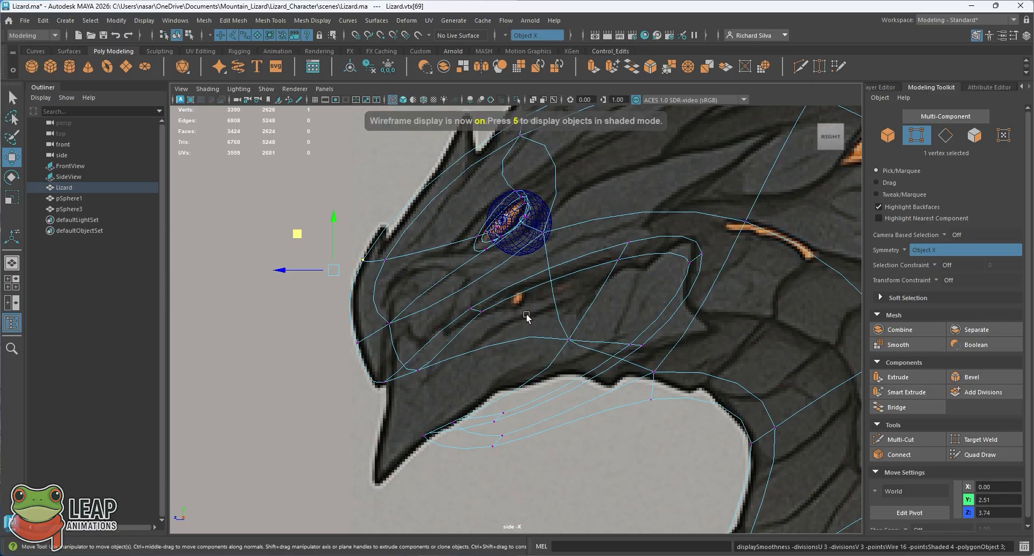
pyautogui.rightClick(499, 284)
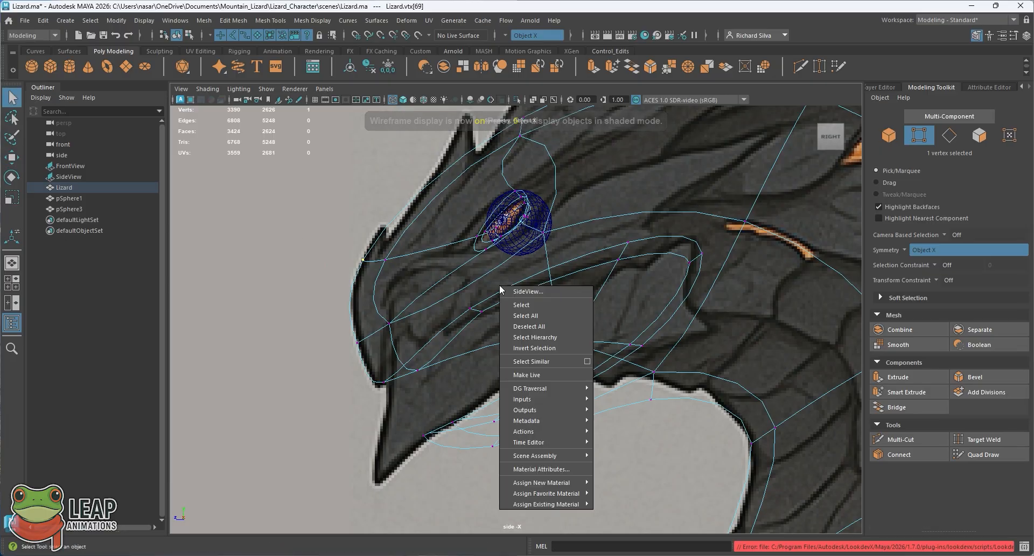
pyautogui.press('q')
pyautogui.rightClick(508, 269)
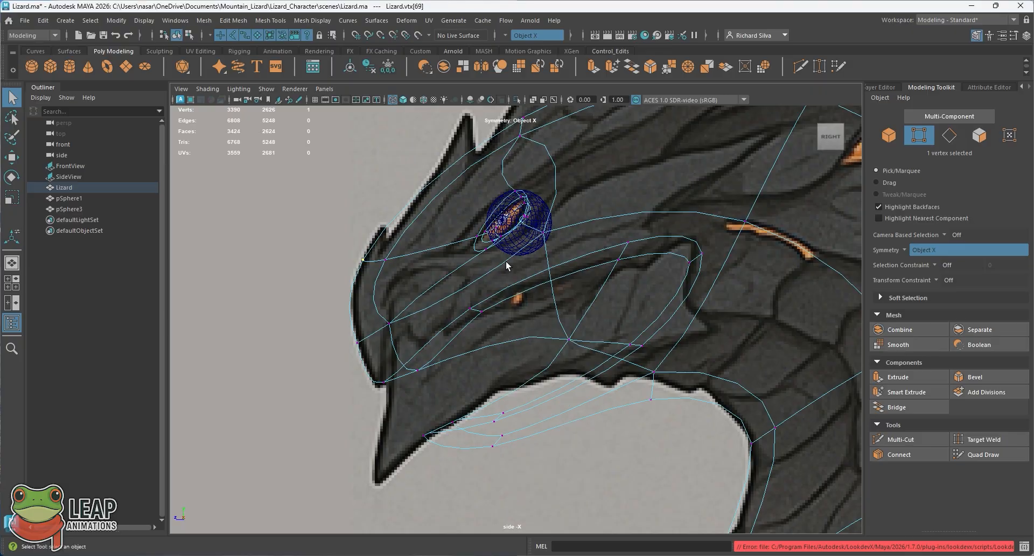
pyautogui.moveTo(486, 280); pyautogui.dragTo(521, 241, button='right')
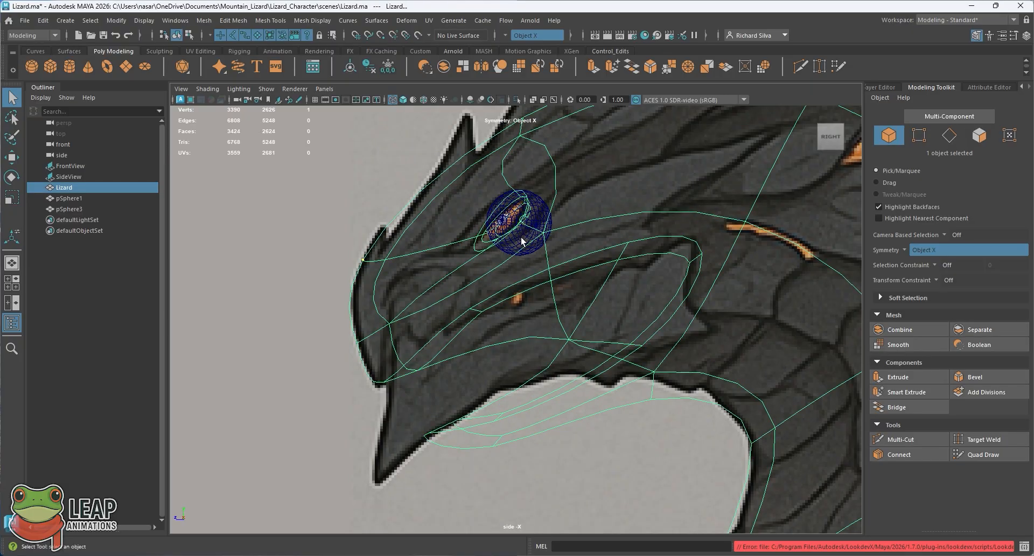
pyautogui.hotkey('ctrl', 's')
pyautogui.press('5')
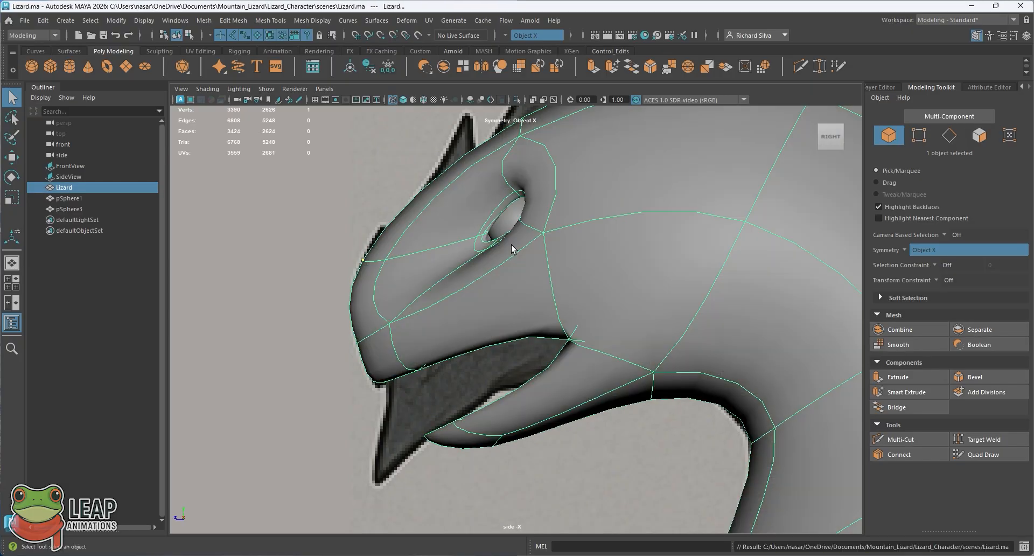
pyautogui.press('4')
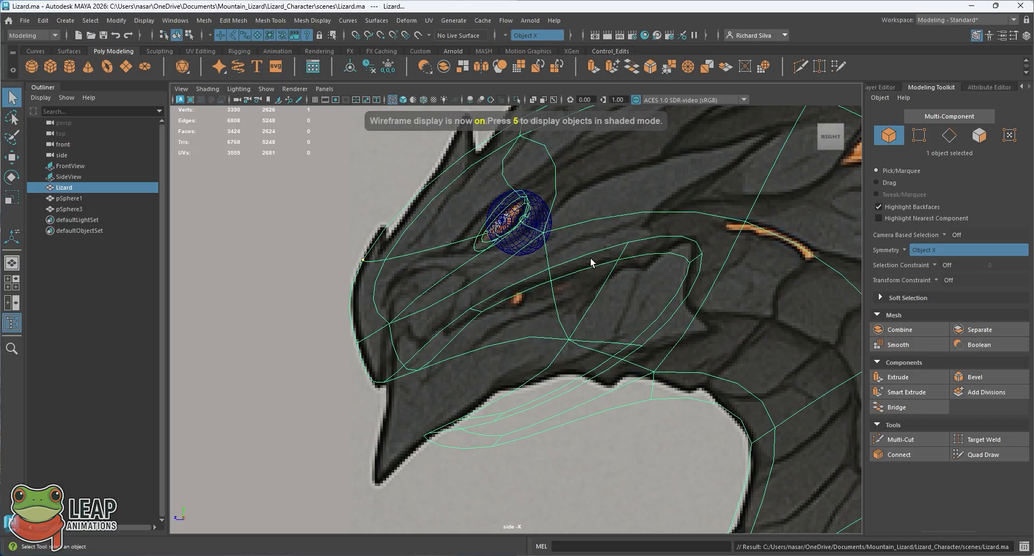
# Step: Select the two mouth-corner vertices in side view and move them up and back to about Y 2.83, Z 2.37
pyautogui.keyDown('alt'); pyautogui.moveTo(577, 271); pyautogui.dragTo(570, 302, button='middle'); pyautogui.keyUp('alt')
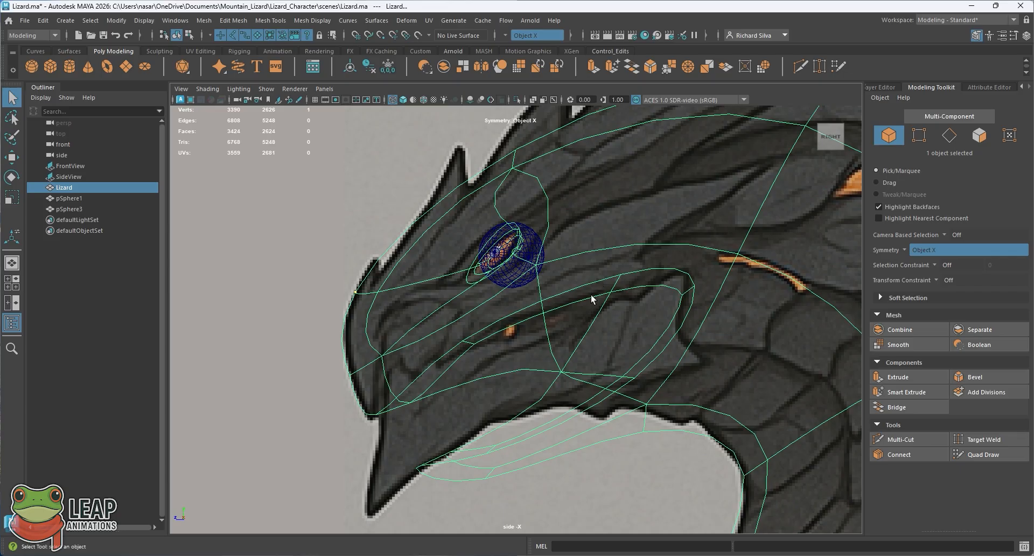
pyautogui.moveTo(558, 362); pyautogui.dragTo(513, 269, button='right')
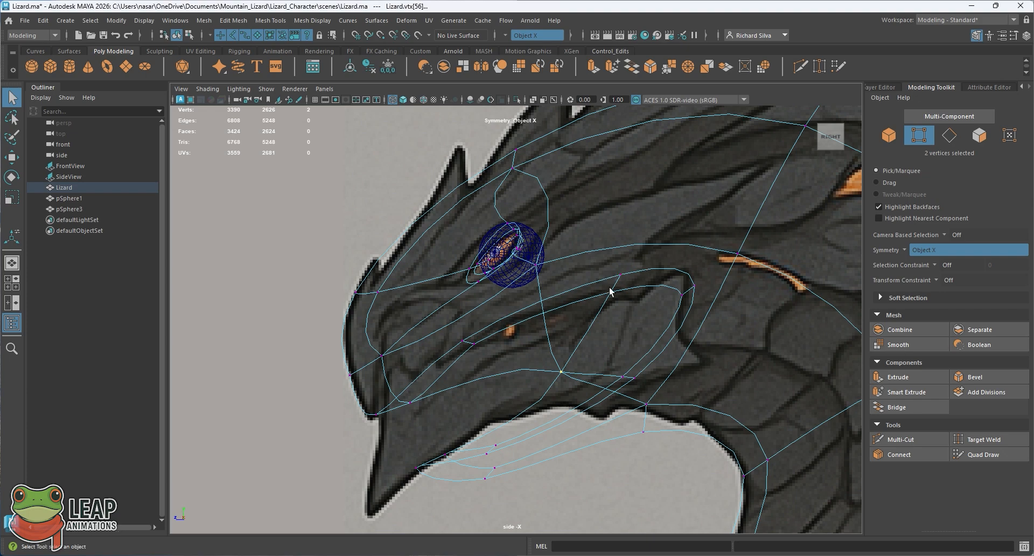
pyautogui.press('e')
pyautogui.press('w')
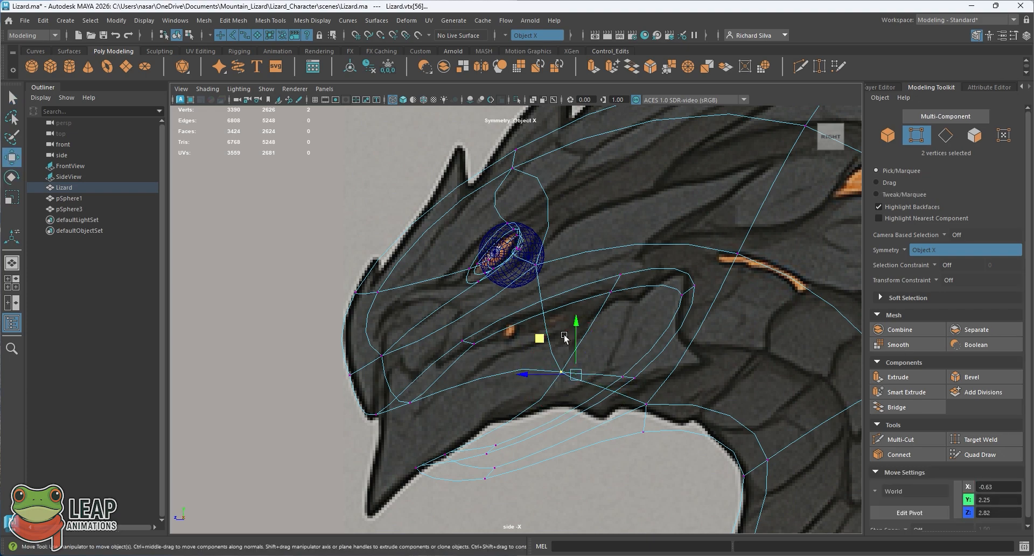
pyautogui.moveTo(542, 340); pyautogui.dragTo(594, 249, button='middle')
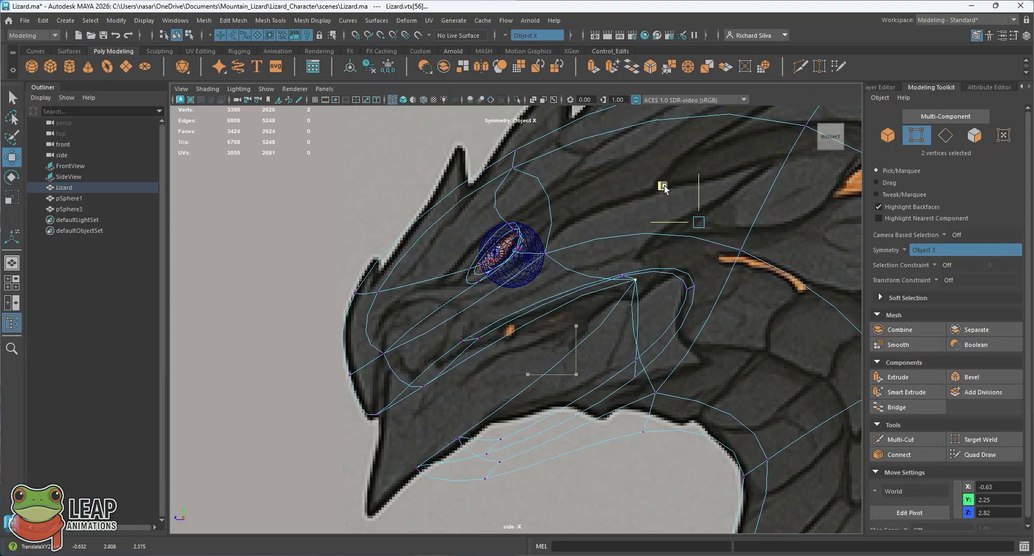
# Step: Try to move the mouth-corner vertices outward along X in the perspective view
pyautogui.press('space')
pyautogui.press('space')
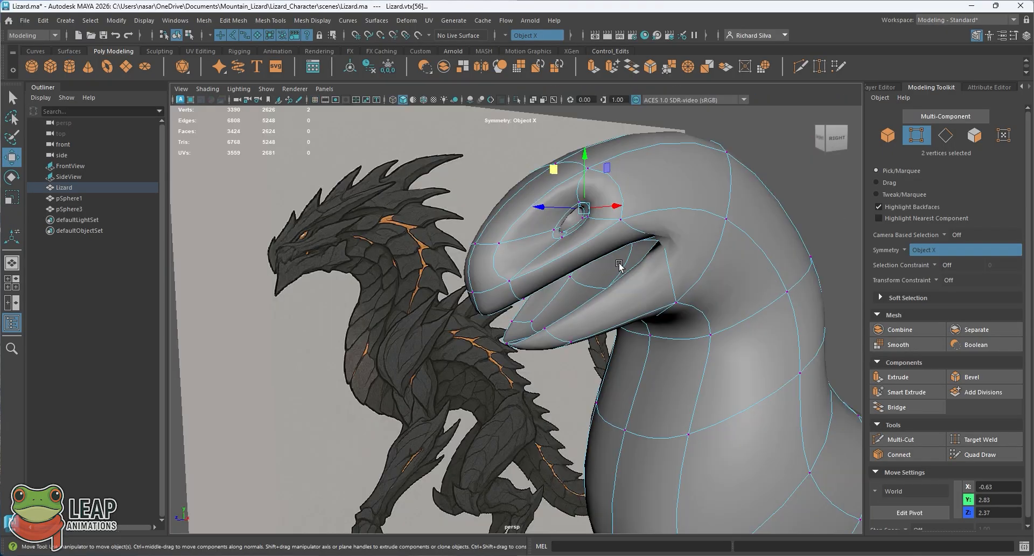
pyautogui.moveTo(598, 253)
pyautogui.keyDown('alt'); pyautogui.mouseDown()
pyautogui.moveTo(598, 272)
pyautogui.moveTo(545, 269)
pyautogui.moveTo(585, 256)
pyautogui.moveTo(556, 270)
pyautogui.moveTo(587, 275)
pyautogui.moveTo(636, 261)
pyautogui.moveTo(665, 235)
pyautogui.moveTo(614, 260)
pyautogui.moveTo(672, 273)
pyautogui.moveTo(658, 229)
pyautogui.moveTo(591, 256)
pyautogui.moveTo(605, 279)
pyautogui.moveTo(598, 272)
pyautogui.mouseUp(); pyautogui.keyUp('alt')
pyautogui.moveTo(420, 228); pyautogui.dragTo(381, 219)
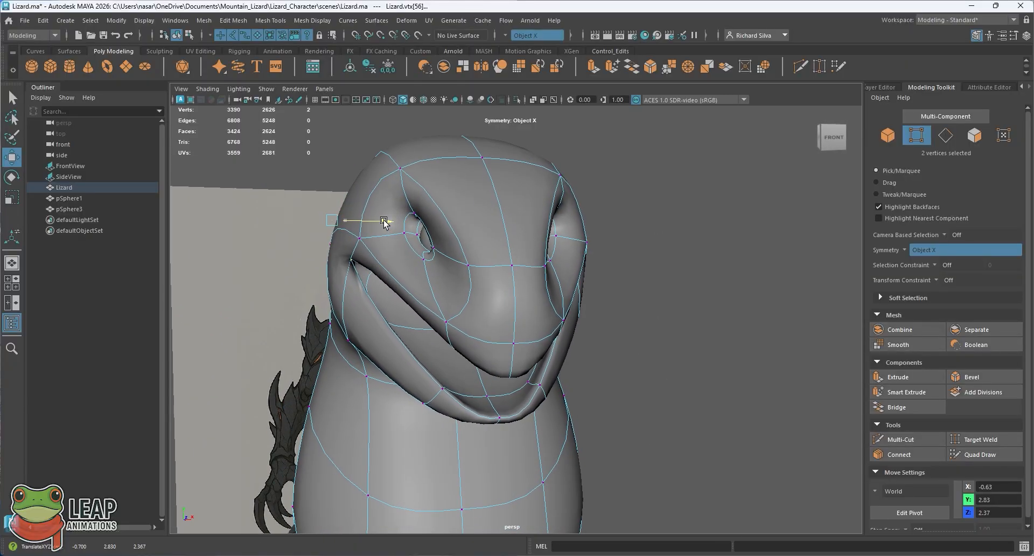
pyautogui.keyDown('alt'); pyautogui.moveTo(538, 250); pyautogui.dragTo(461, 254); pyautogui.keyUp('alt')
pyautogui.hotkey('ctrl', 'z')
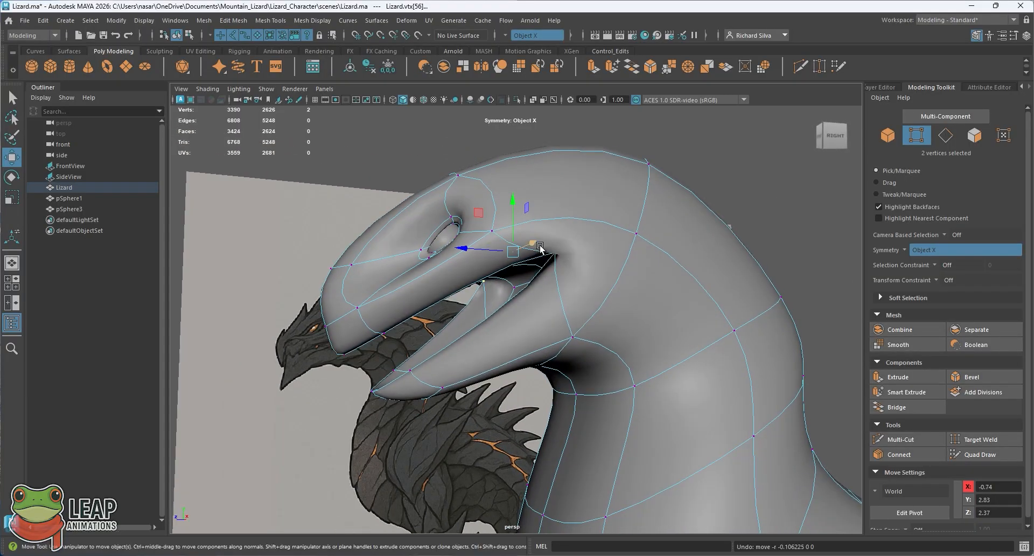
# Step: Return to object mode and examine the mouth corner against the reference in perspective and side views, with shaded and wireframe display
pyautogui.keyDown('alt'); pyautogui.moveTo(555, 277); pyautogui.dragTo(523, 296); pyautogui.keyUp('alt')
pyautogui.press('q')
pyautogui.press('F8')
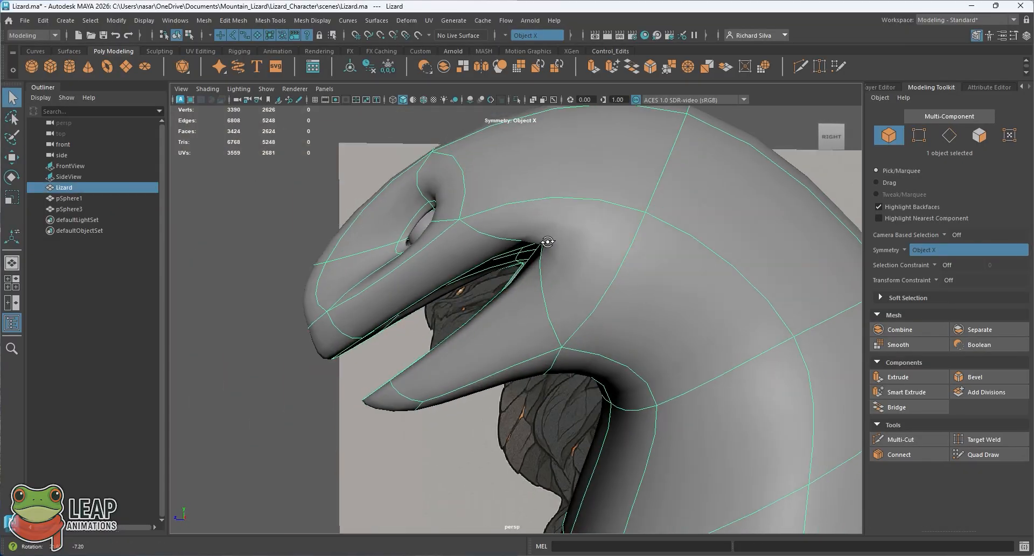
pyautogui.press('space')
pyautogui.press('space')
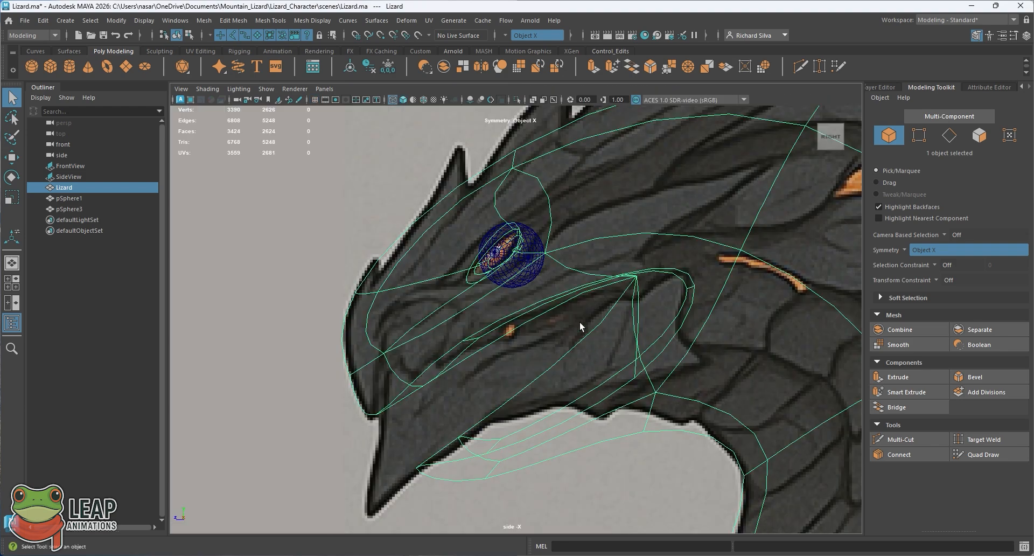
pyautogui.scroll(5, 579, 321)
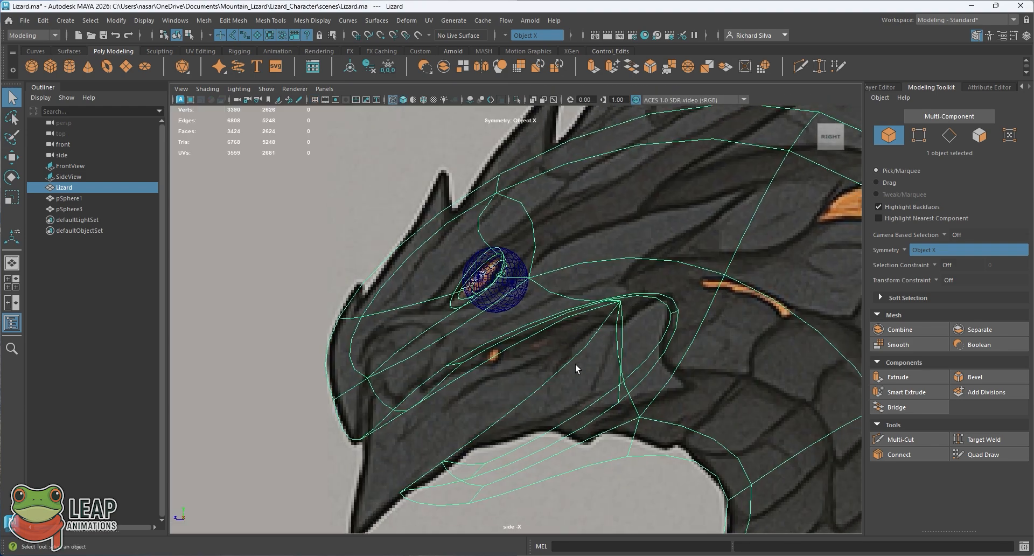
pyautogui.keyDown('alt'); pyautogui.moveTo(576, 363); pyautogui.dragTo(582, 270, button='middle'); pyautogui.keyUp('alt')
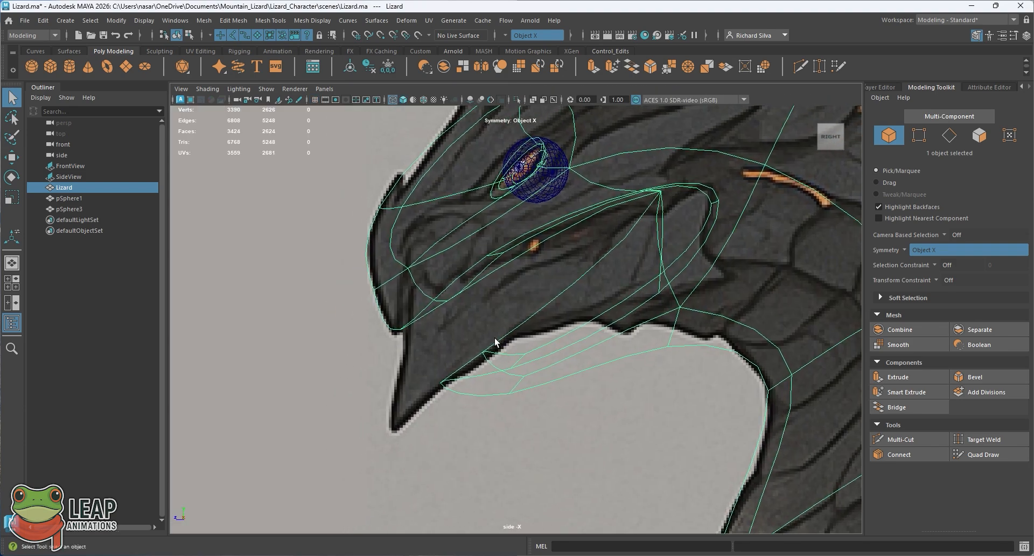
pyautogui.press('5')
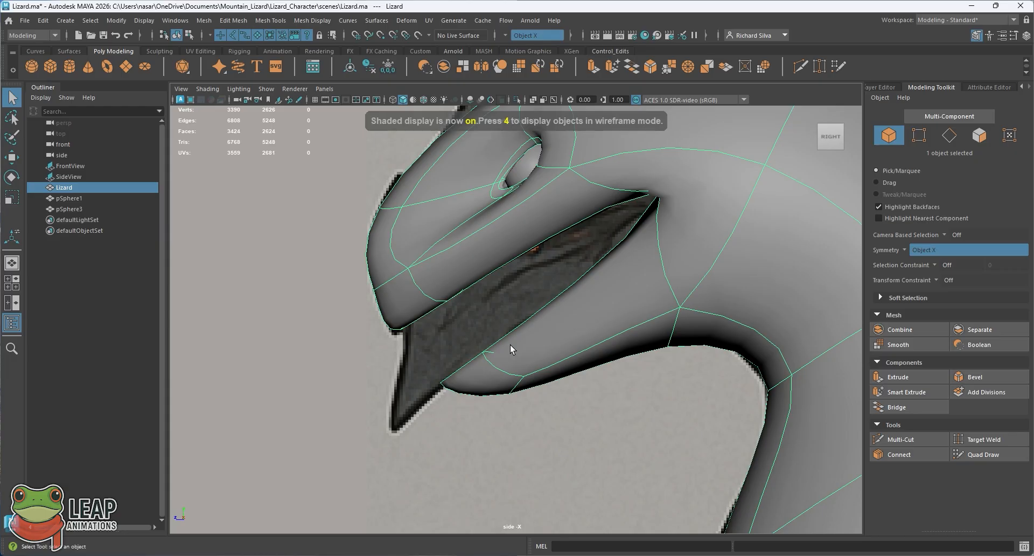
pyautogui.press('4')
# Step: Select the nine vertices at the lower jaw's tip in side view and move them forward and up toward the upper jaw
pyautogui.rightClick(509, 344)
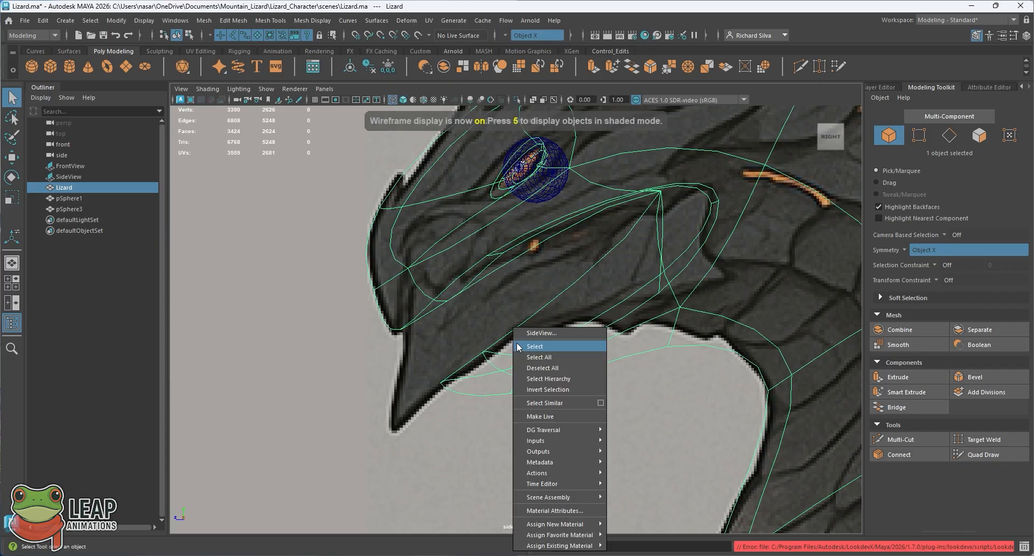
pyautogui.rightClick(492, 362)
pyautogui.click(440, 248)
pyautogui.moveTo(405, 345); pyautogui.dragTo(561, 423)
pyautogui.press('2')
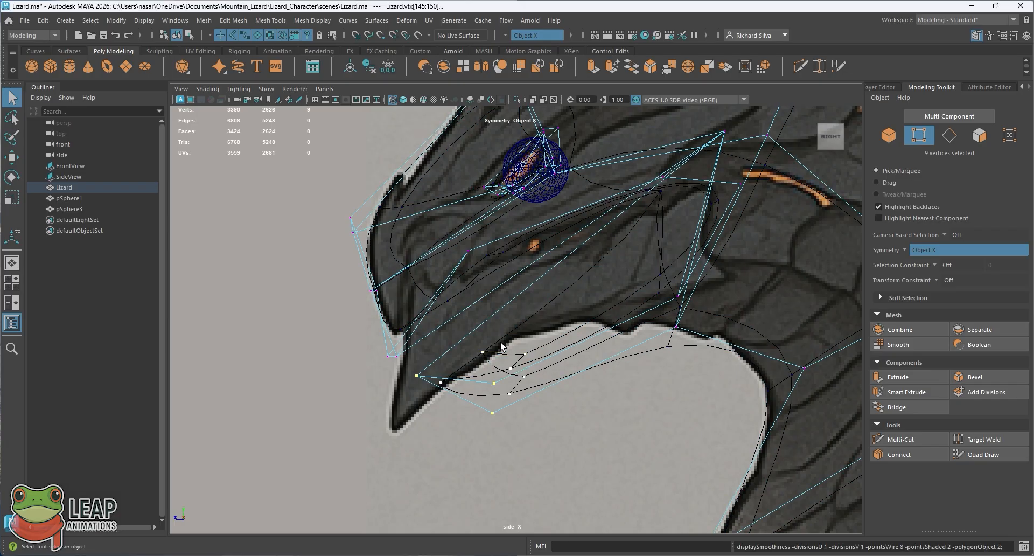
pyautogui.press('3')
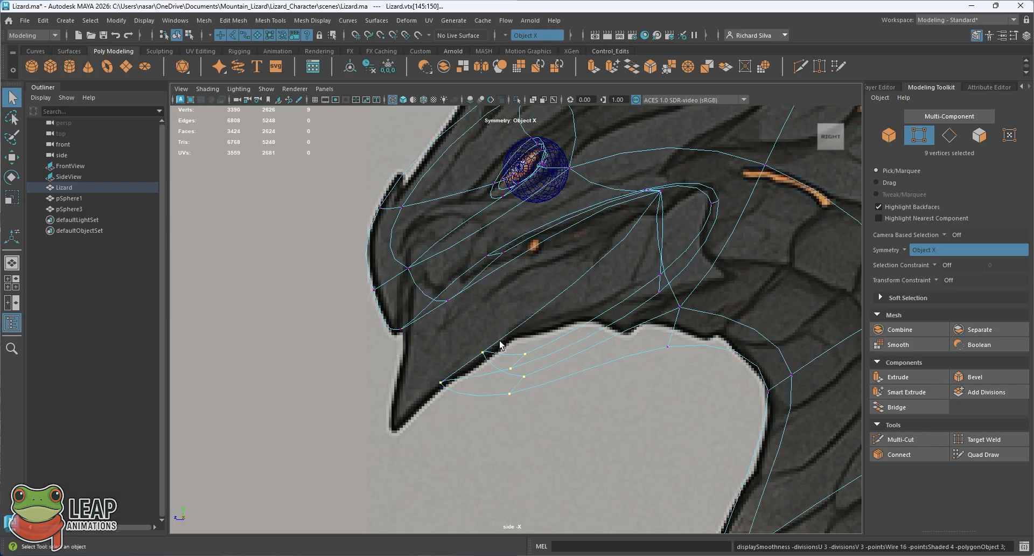
pyautogui.press('w')
pyautogui.moveTo(418, 360); pyautogui.dragTo(386, 321, button='middle')
# Step: Try to pull the single vertex under the lower jaw's tip down and forward past the reference's chin
pyautogui.moveTo(514, 379); pyautogui.dragTo(268, 496)
pyautogui.hotkey('ctrl', 'z')
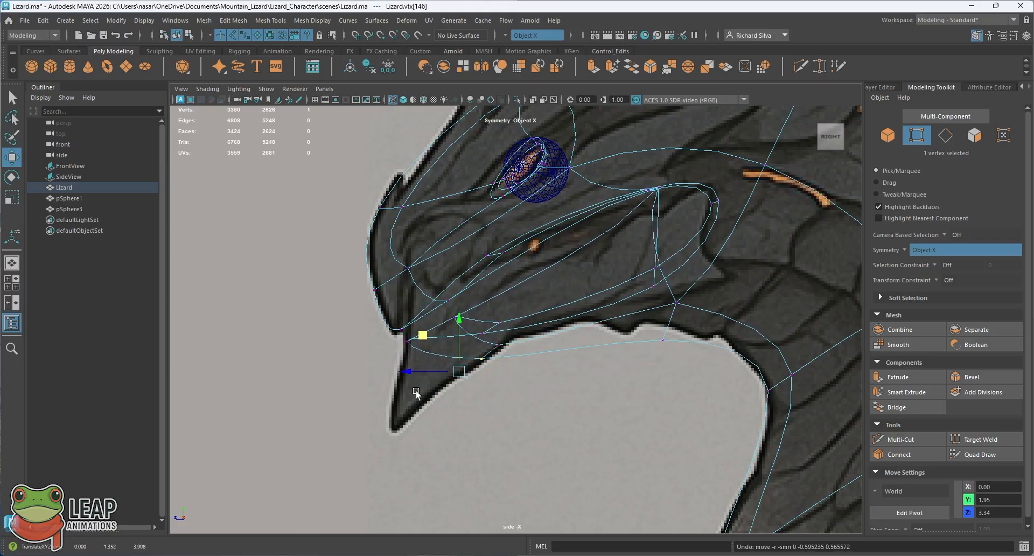
# Step: Leave vertex mode and examine the nearly closed lower jaw from several angles and against the side reference
pyautogui.press('space')
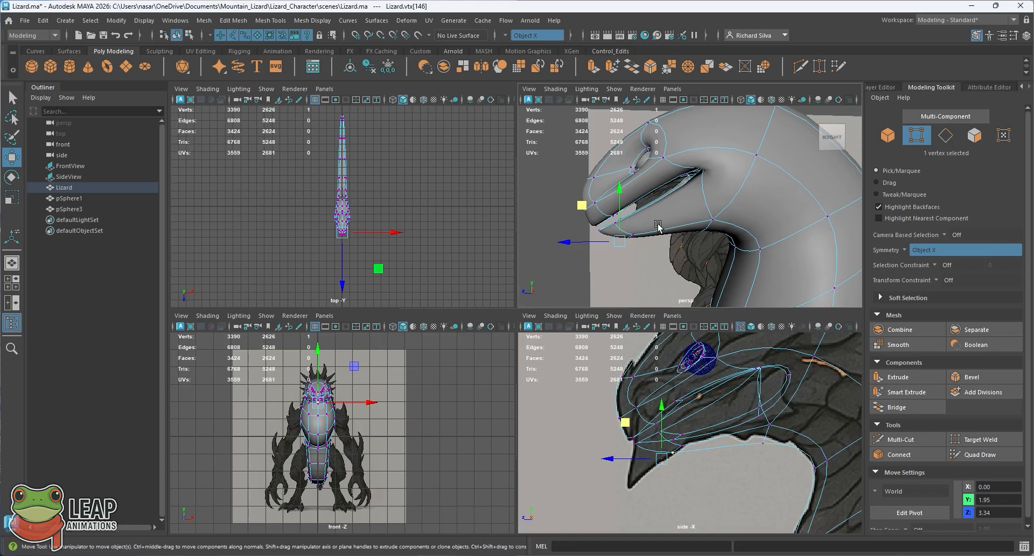
pyautogui.press('space')
pyautogui.moveTo(528, 285); pyautogui.dragTo(560, 240, button='right')
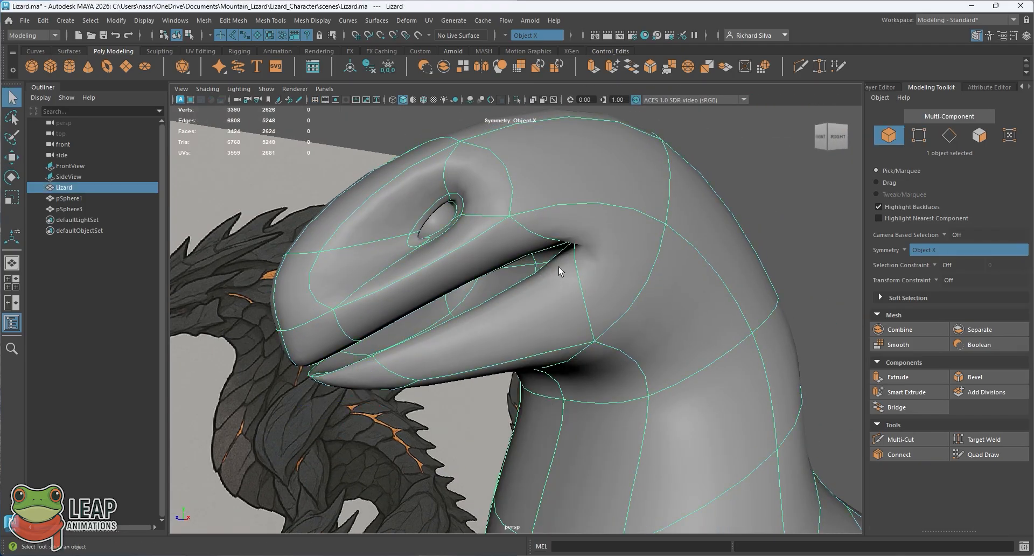
pyautogui.keyDown('alt'); pyautogui.moveTo(558, 267); pyautogui.dragTo(477, 330); pyautogui.keyUp('alt')
pyautogui.press('space')
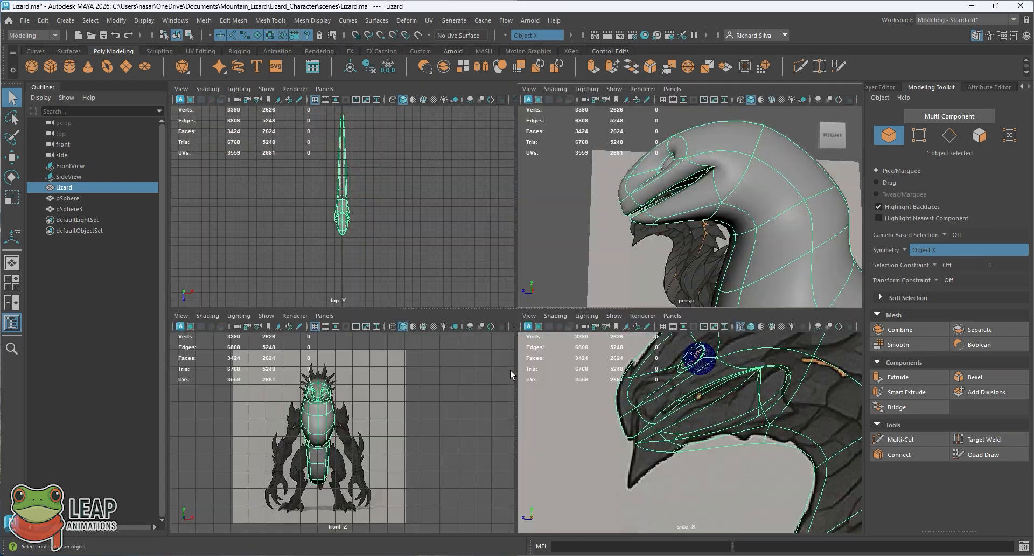
pyautogui.press('space')
pyautogui.moveTo(554, 294)
pyautogui.keyDown('alt'); pyautogui.mouseDown(button='middle')
pyautogui.moveTo(514, 300)
pyautogui.moveTo(546, 312)
pyautogui.mouseUp(button='middle'); pyautogui.keyUp('alt')
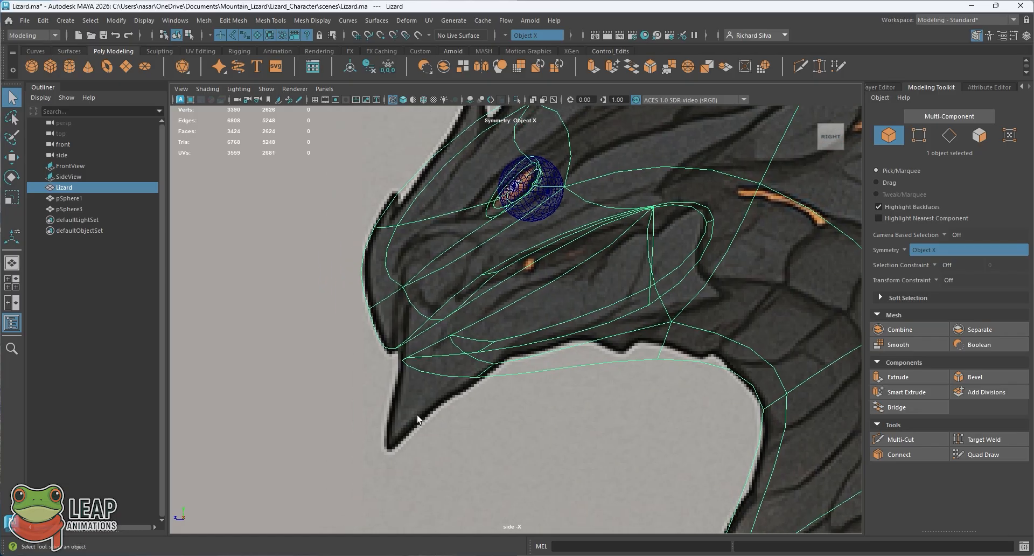
pyautogui.moveTo(575, 337)
pyautogui.keyDown('alt'); pyautogui.mouseDown(button='middle')
pyautogui.moveTo(556, 349)
pyautogui.moveTo(561, 336)
pyautogui.mouseUp(button='middle'); pyautogui.keyUp('alt')
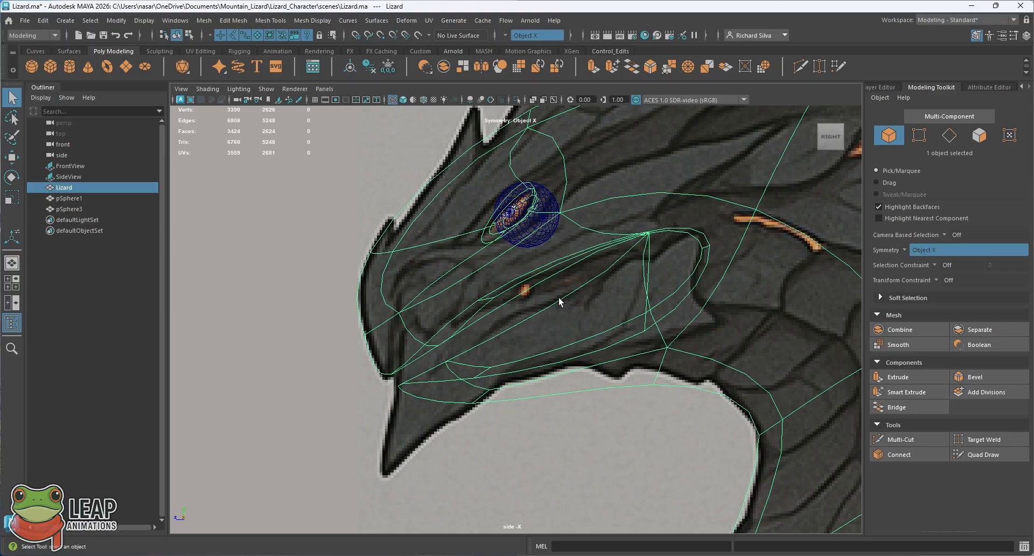
# Step: Switch back to the perspective view of the head and save the scene
pyautogui.press('space')
pyautogui.press('space')
pyautogui.keyDown('alt'); pyautogui.moveTo(559, 302); pyautogui.dragTo(539, 307); pyautogui.keyUp('alt')
pyautogui.hotkey('ctrl', 's')
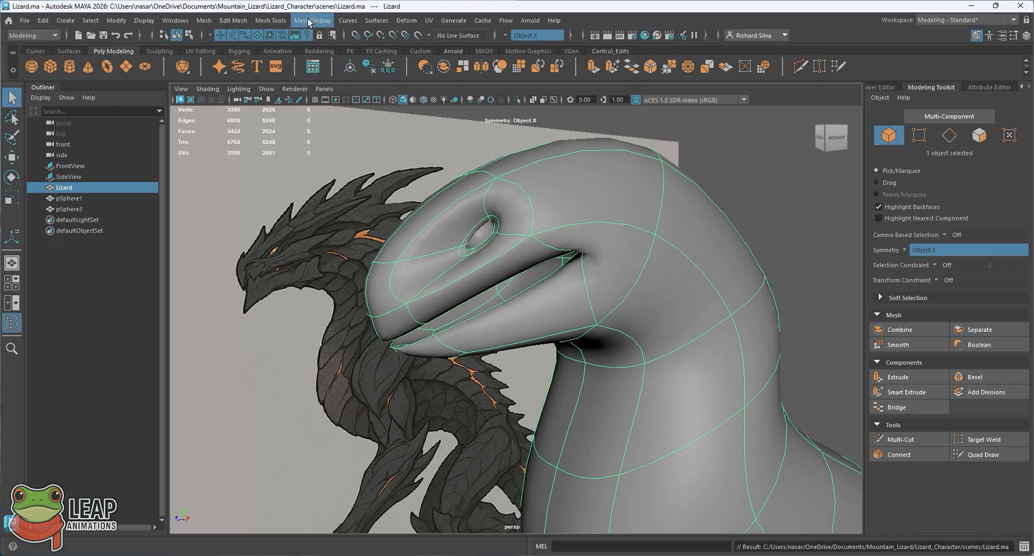
# Step: Try to insert an edge loop along the lower jaw with the Insert Edge Loop tool
pyautogui.click(266, 18)
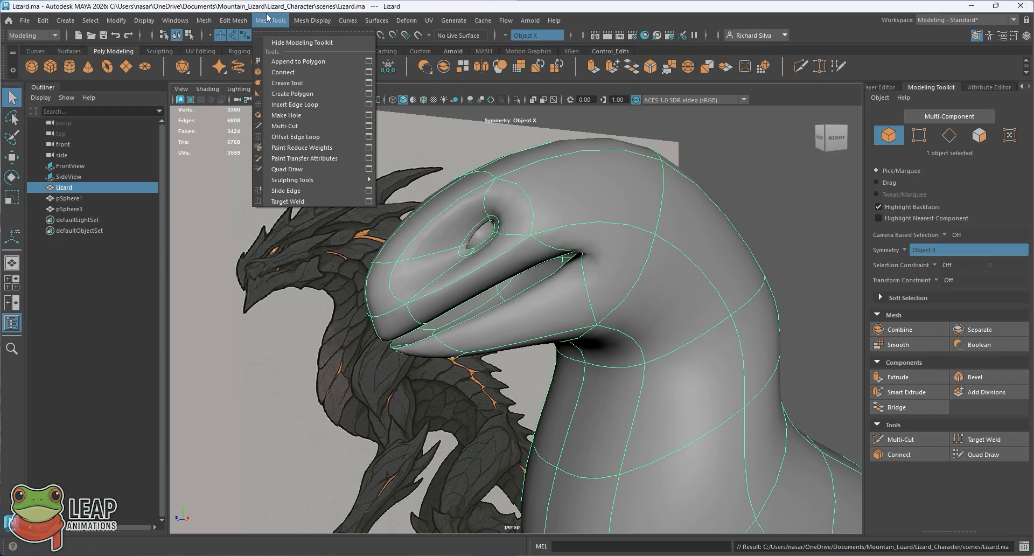
pyautogui.click(285, 107)
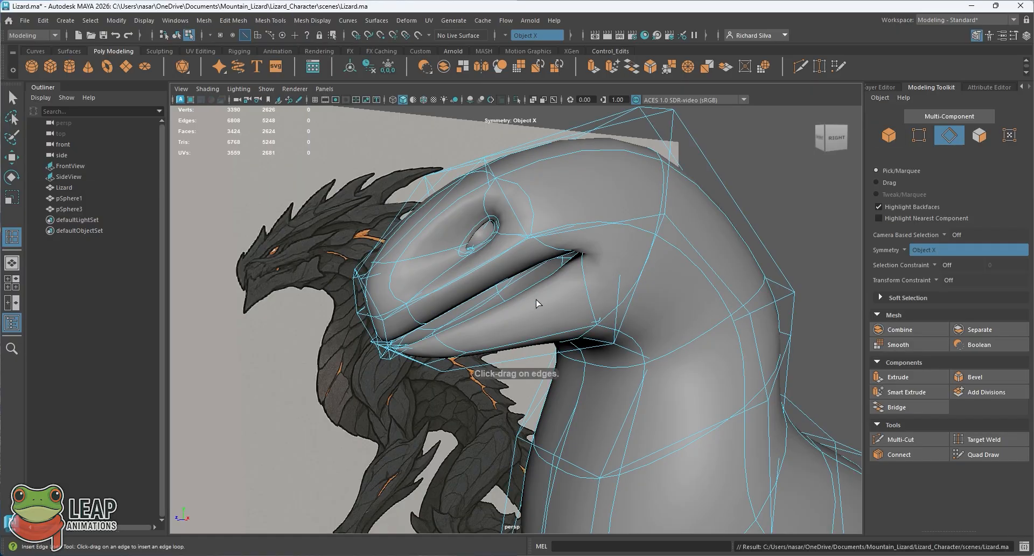
pyautogui.keyDown('alt'); pyautogui.moveTo(534, 323); pyautogui.dragTo(521, 340); pyautogui.keyUp('alt')
pyautogui.hotkey('ctrl', 'z')
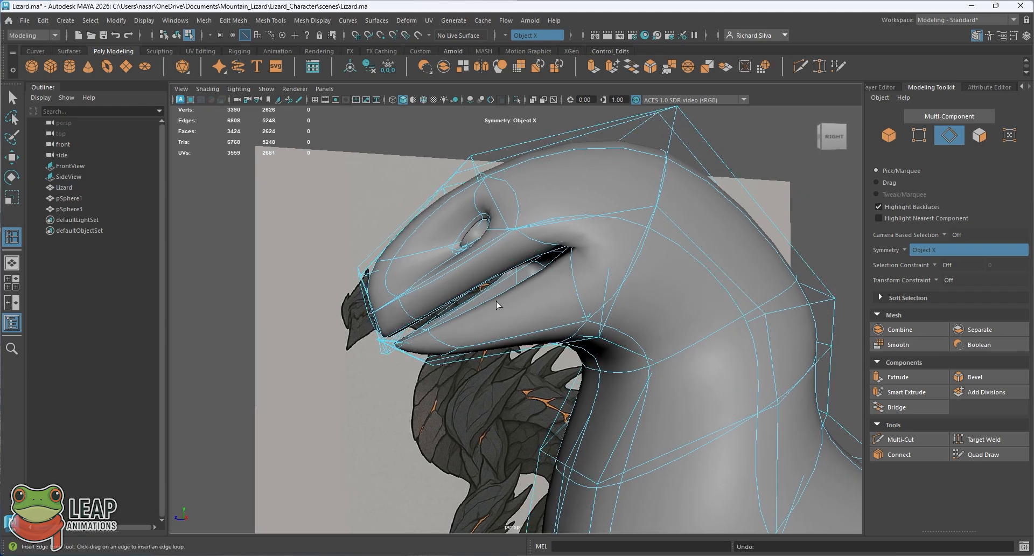
pyautogui.keyDown('alt'); pyautogui.moveTo(497, 300); pyautogui.dragTo(517, 321); pyautogui.keyUp('alt')
pyautogui.hotkey('ctrl', 'z')
# Step: Compare the smoothed and unsmoothed mouth, and leave the lizard mesh in unsmoothed display
pyautogui.press('1')
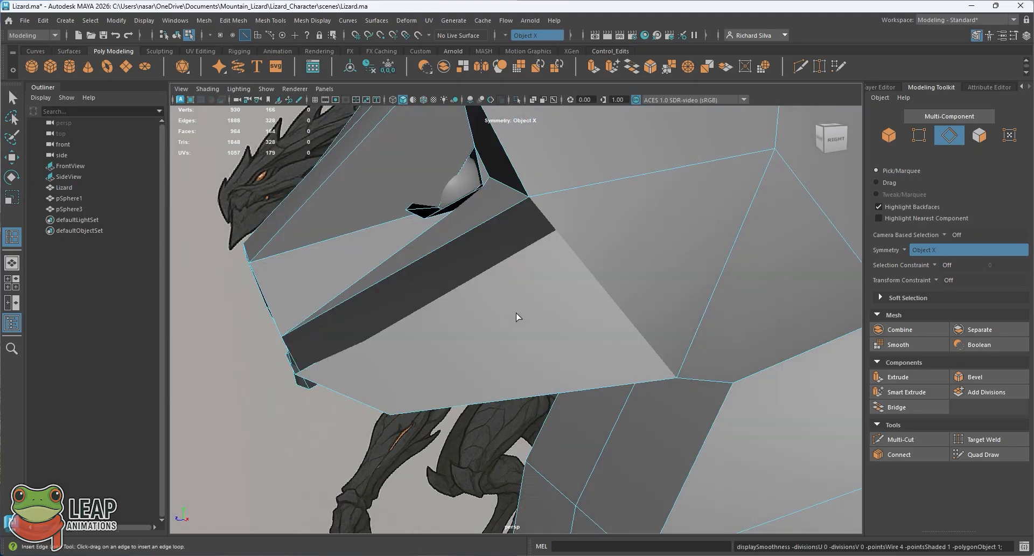
pyautogui.press('3')
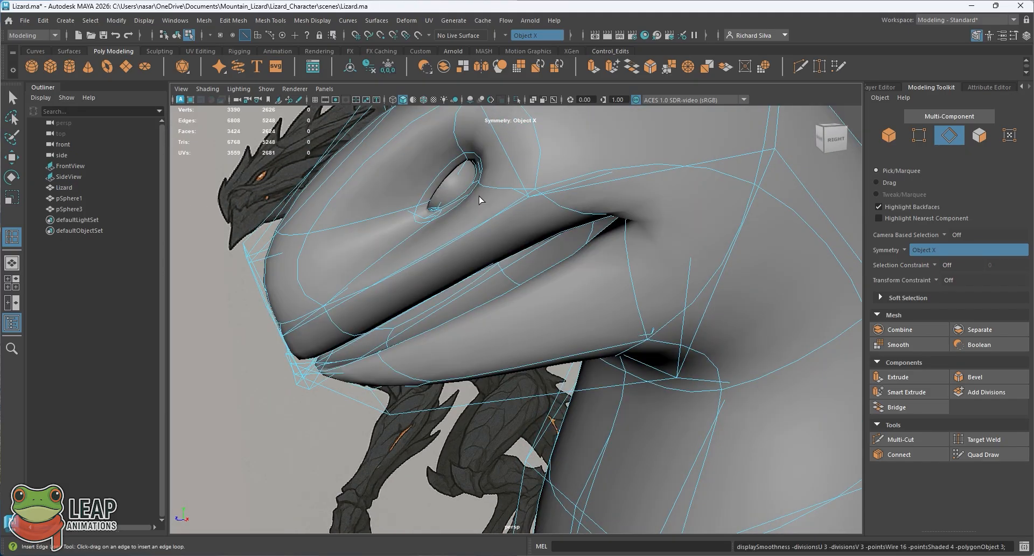
pyautogui.press('1')
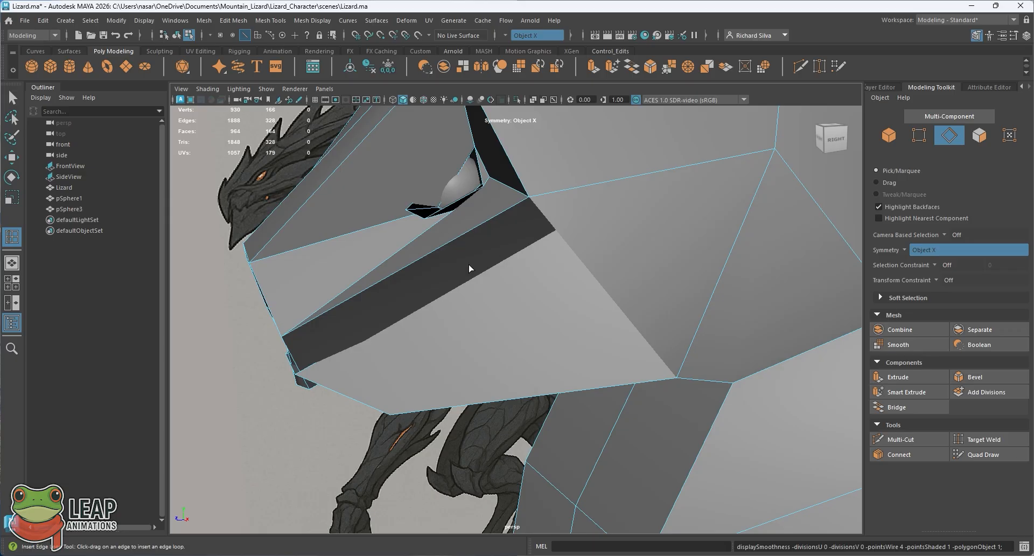
# Step: Switch the lizard mesh to smoothed display and try to insert an edge loop on the lower jaw
pyautogui.press('3')
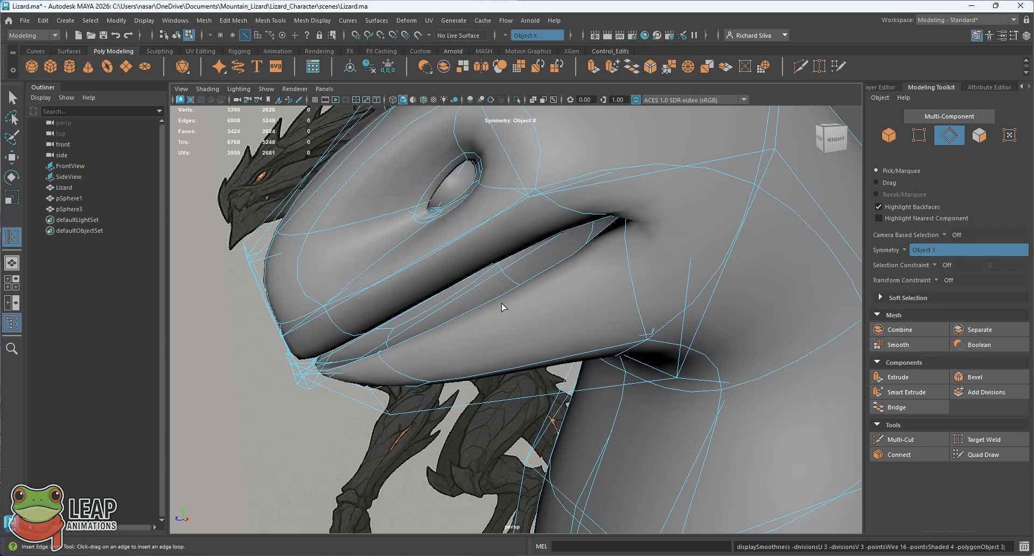
pyautogui.moveTo(501, 307)
pyautogui.keyDown('alt'); pyautogui.mouseDown()
pyautogui.moveTo(558, 296)
pyautogui.moveTo(519, 300)
pyautogui.moveTo(531, 323)
pyautogui.moveTo(510, 321)
pyautogui.mouseUp(); pyautogui.keyUp('alt')
pyautogui.keyDown('alt'); pyautogui.moveTo(509, 321); pyautogui.dragTo(512, 377, button='right'); pyautogui.keyUp('alt')
pyautogui.keyDown('alt'); pyautogui.moveTo(512, 377); pyautogui.dragTo(466, 343); pyautogui.keyUp('alt')
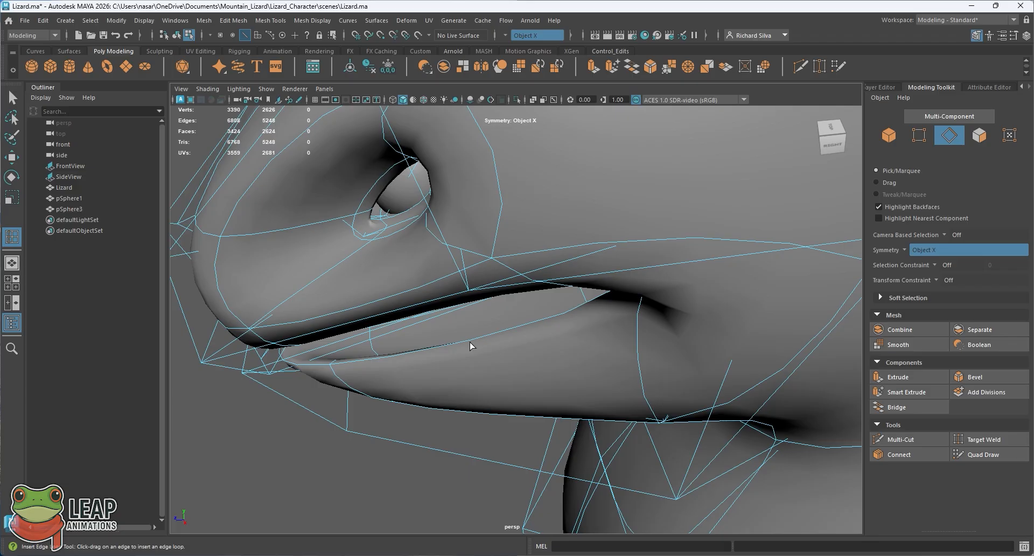
pyautogui.click(472, 344)
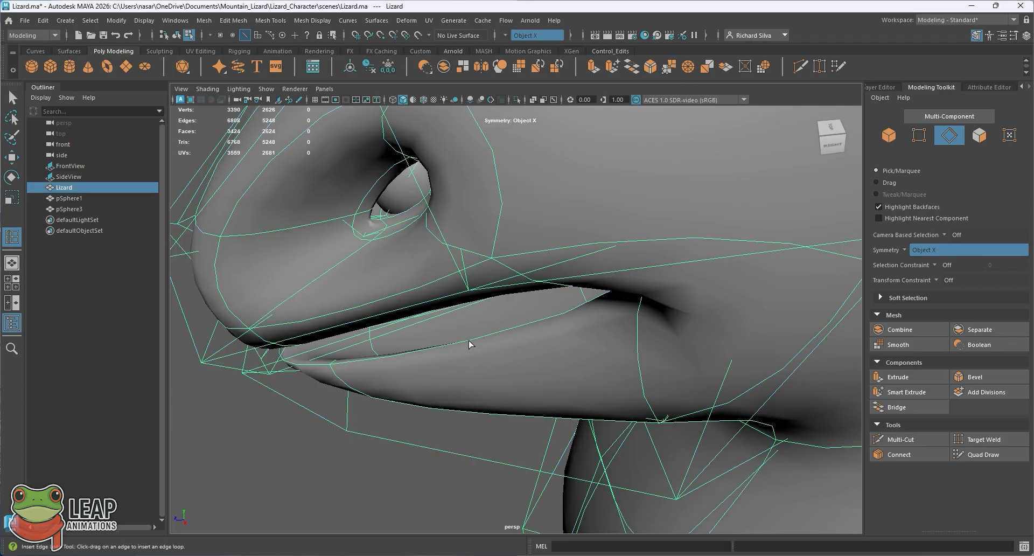
pyautogui.keyDown('alt'); pyautogui.moveTo(468, 345); pyautogui.dragTo(464, 347); pyautogui.keyUp('alt')
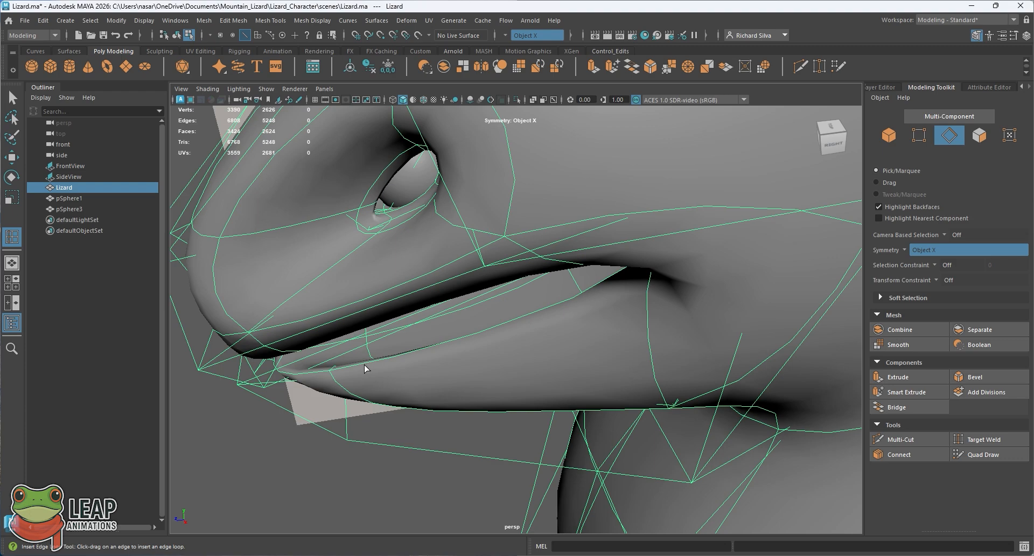
# Step: Insert an edge loop running vertically across the middle of the lower jaw with the Insert Edge Loop tool
pyautogui.press('q')
pyautogui.moveTo(362, 244); pyautogui.dragTo(422, 216, button='right')
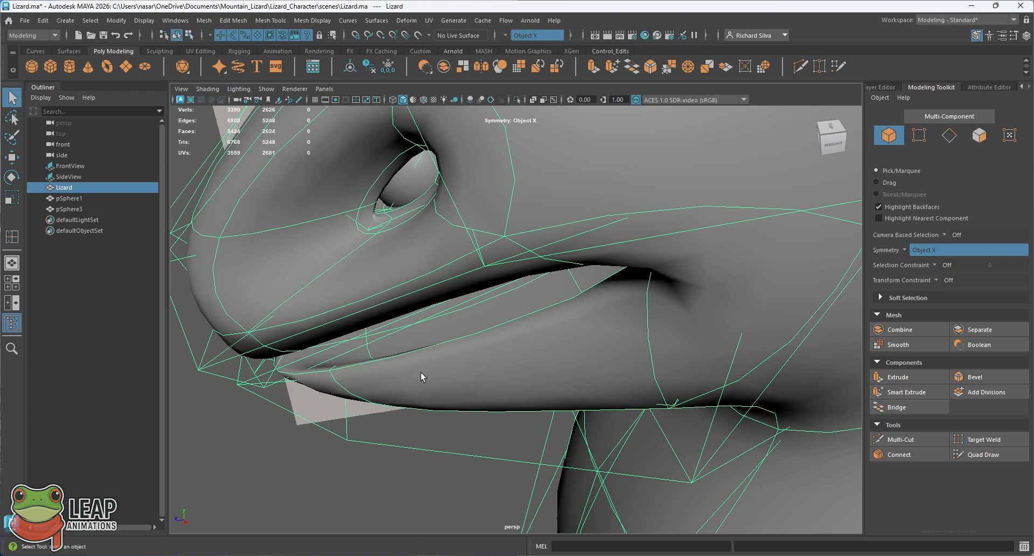
pyautogui.keyDown('alt'); pyautogui.moveTo(421, 373); pyautogui.dragTo(421, 351); pyautogui.keyUp('alt')
pyautogui.click(13, 237)
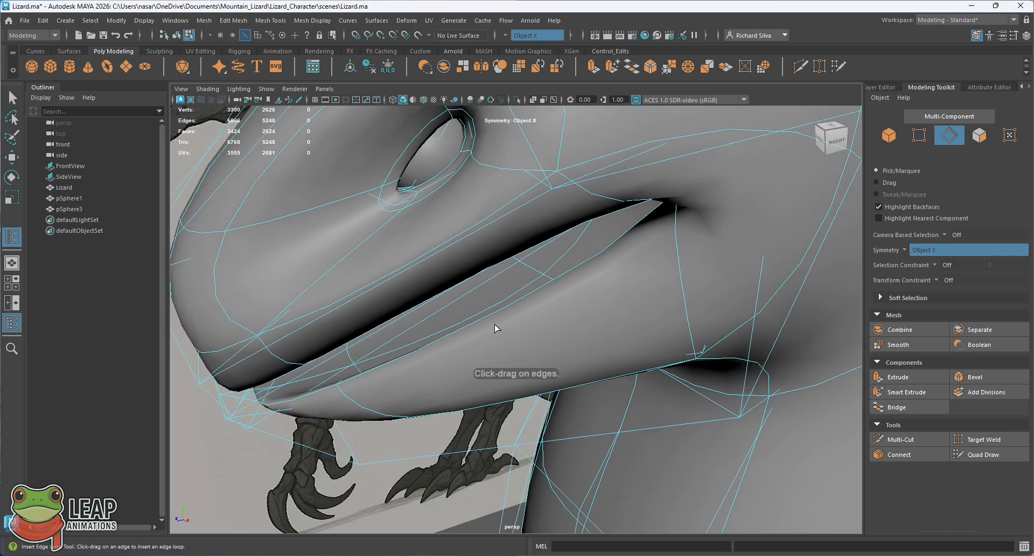
pyautogui.moveTo(488, 319); pyautogui.dragTo(487, 321)
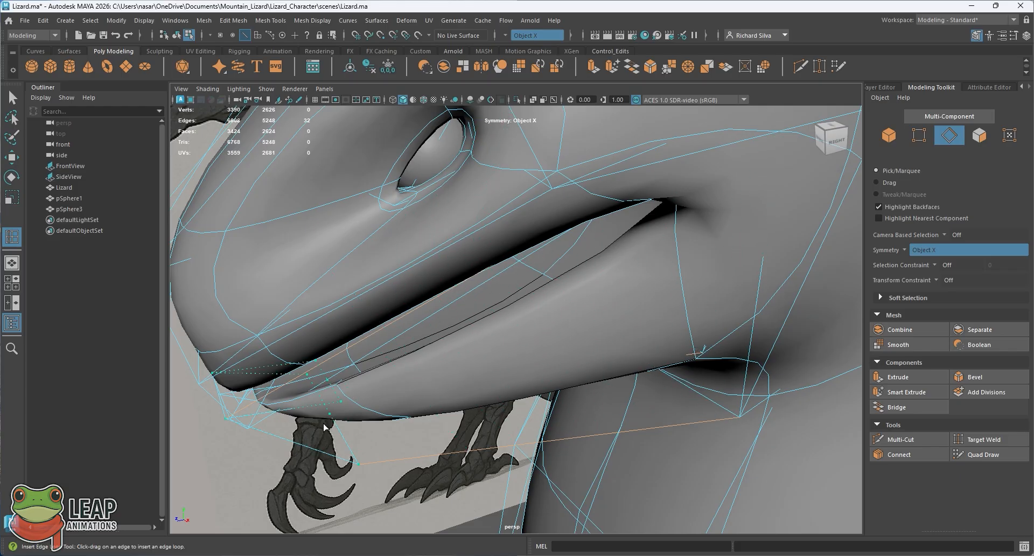
pyautogui.click(480, 345)
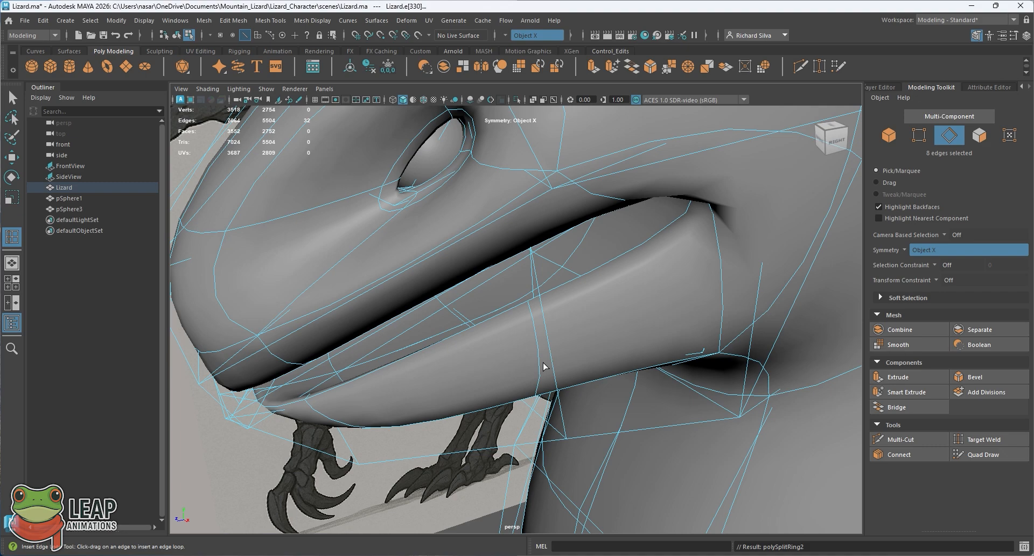
pyautogui.click(11, 98)
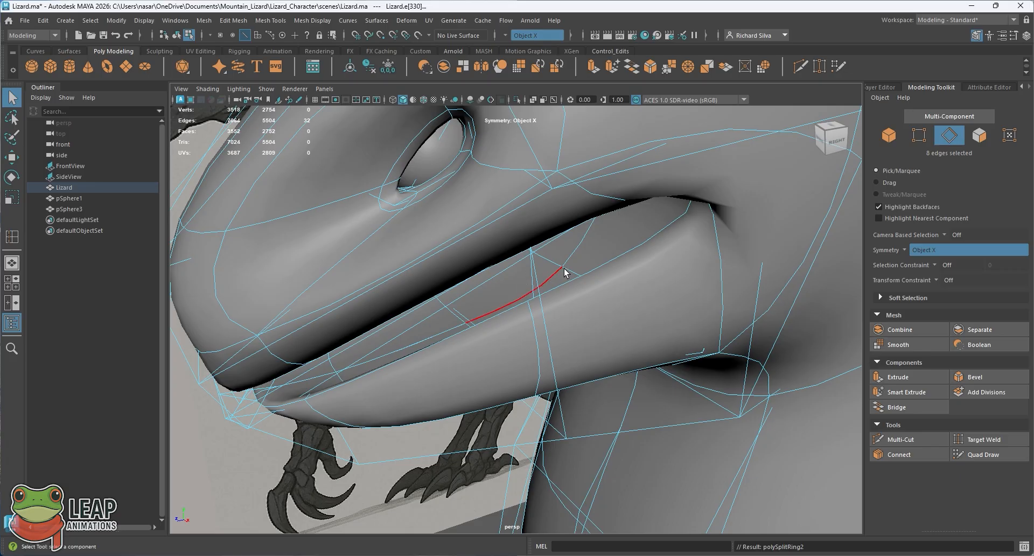
# Step: Return the lizard to object mode and compare its smoothed, shaded jaws with the reference in the side view
pyautogui.keyDown('alt'); pyautogui.moveTo(560, 269); pyautogui.dragTo(545, 236); pyautogui.keyUp('alt')
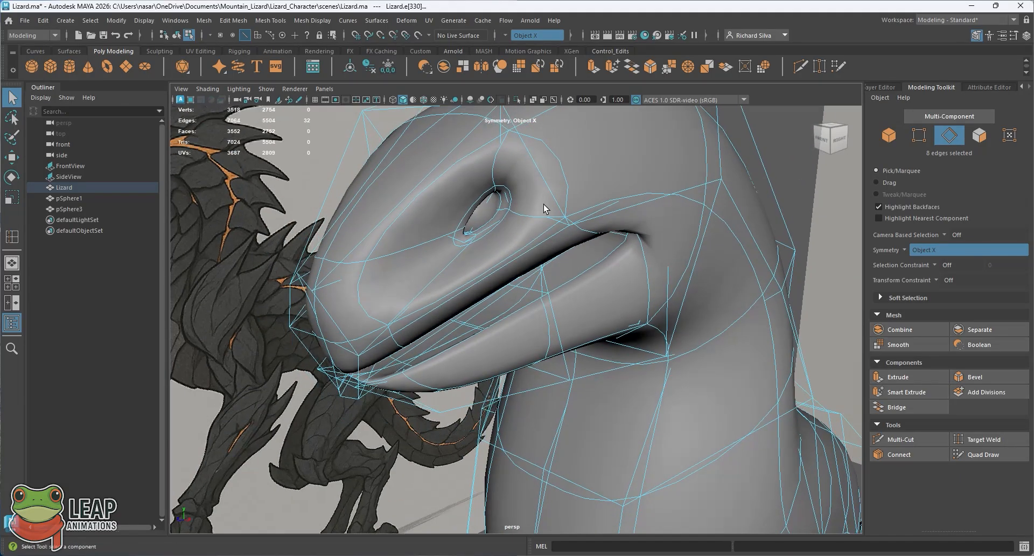
pyautogui.keyDown('alt'); pyautogui.moveTo(567, 191); pyautogui.dragTo(535, 262, button='middle'); pyautogui.keyUp('alt')
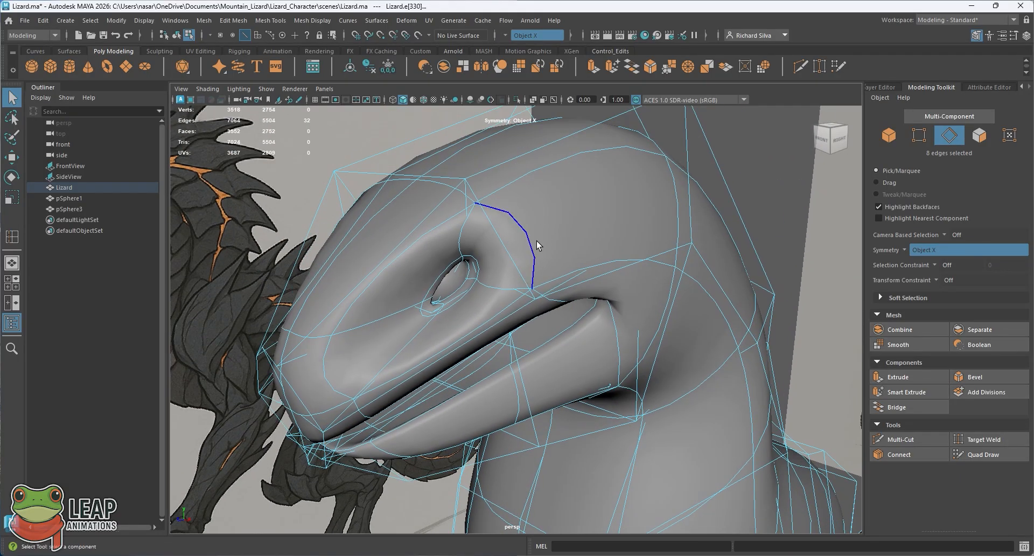
pyautogui.moveTo(539, 236); pyautogui.dragTo(576, 221, button='right')
pyautogui.keyDown('alt'); pyautogui.moveTo(646, 318); pyautogui.dragTo(535, 247); pyautogui.keyUp('alt')
pyautogui.keyDown('alt'); pyautogui.moveTo(590, 226); pyautogui.dragTo(456, 339); pyautogui.keyUp('alt')
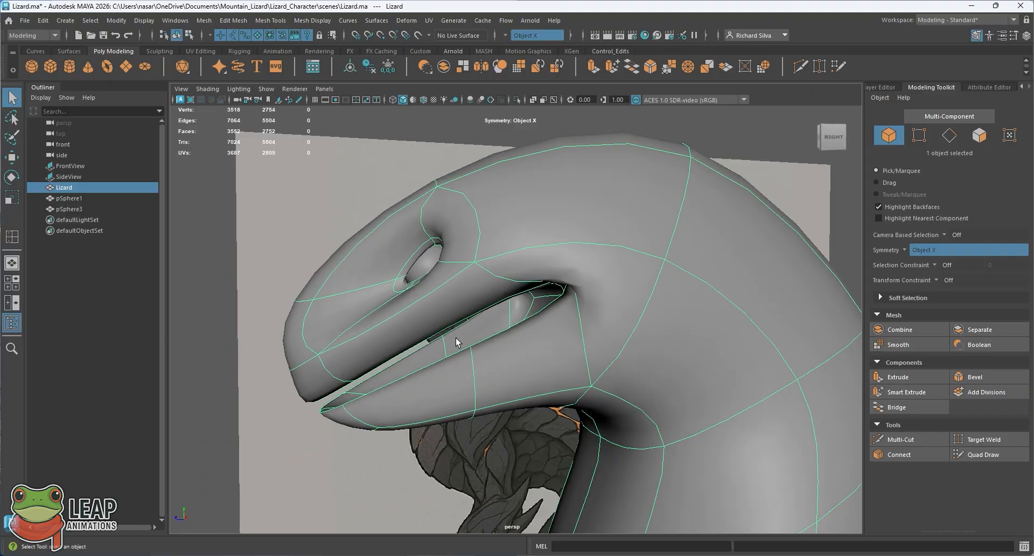
pyautogui.press('space')
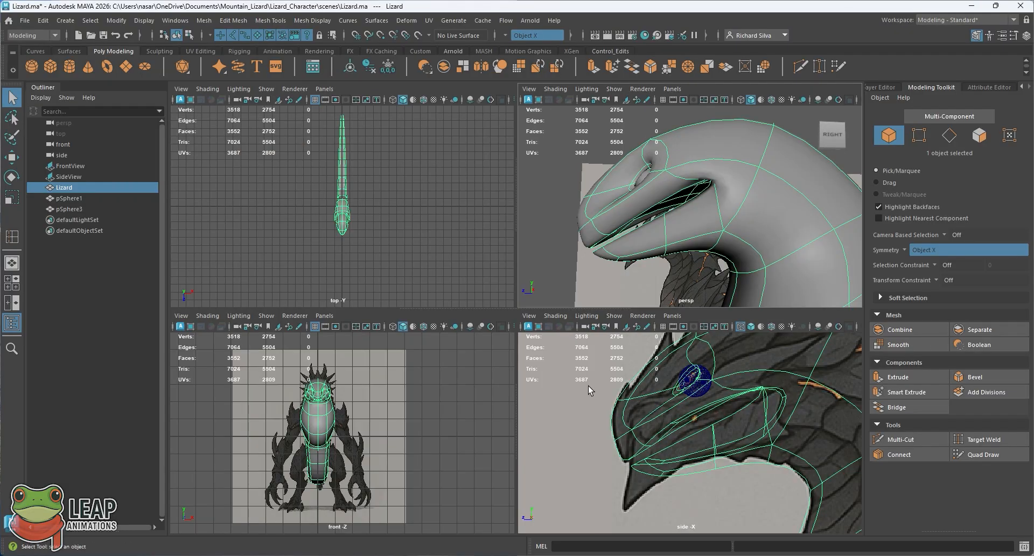
pyautogui.press('space')
pyautogui.rightClick(524, 323)
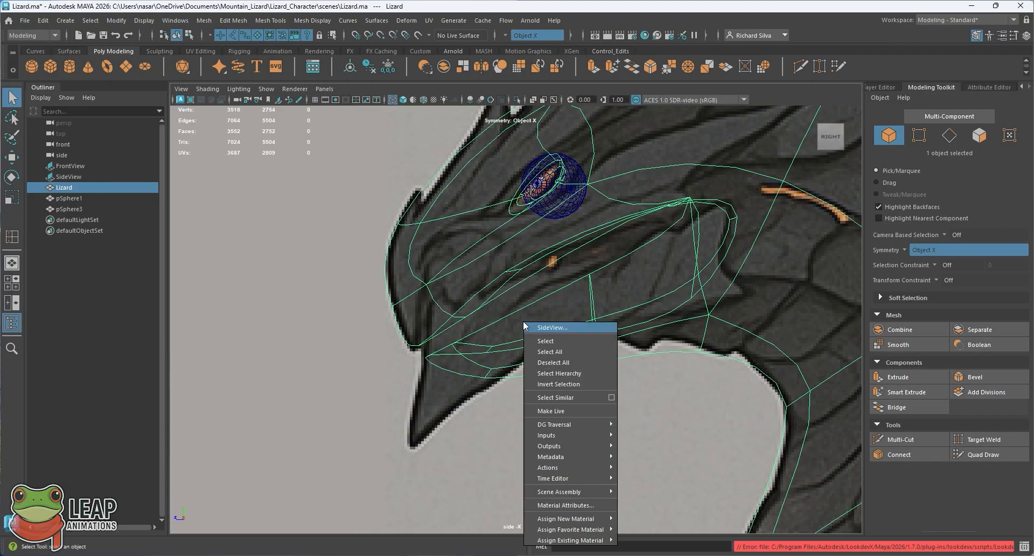
pyautogui.click(545, 295)
pyautogui.keyDown('alt'); pyautogui.moveTo(557, 284); pyautogui.dragTo(529, 313, button='middle'); pyautogui.keyUp('alt')
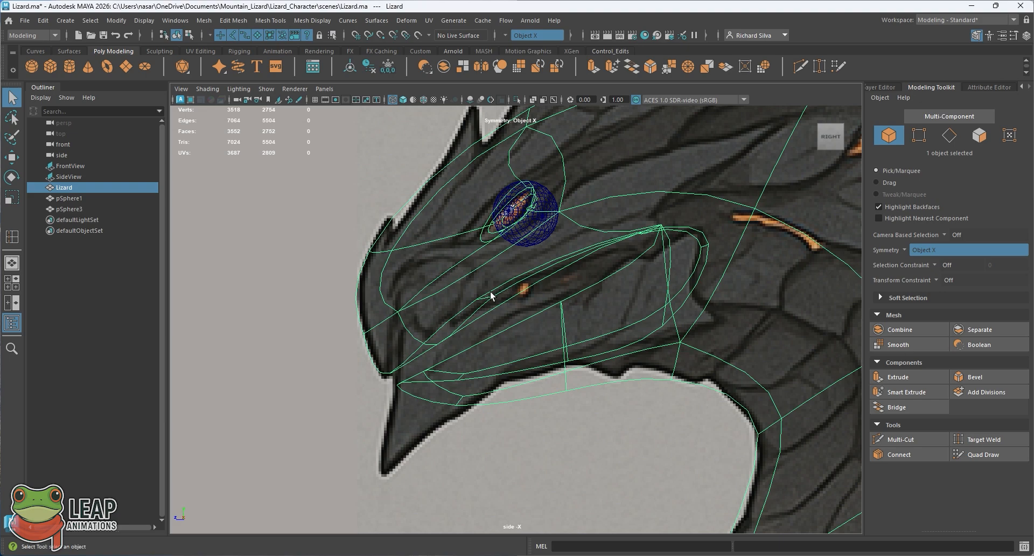
pyautogui.press('5')
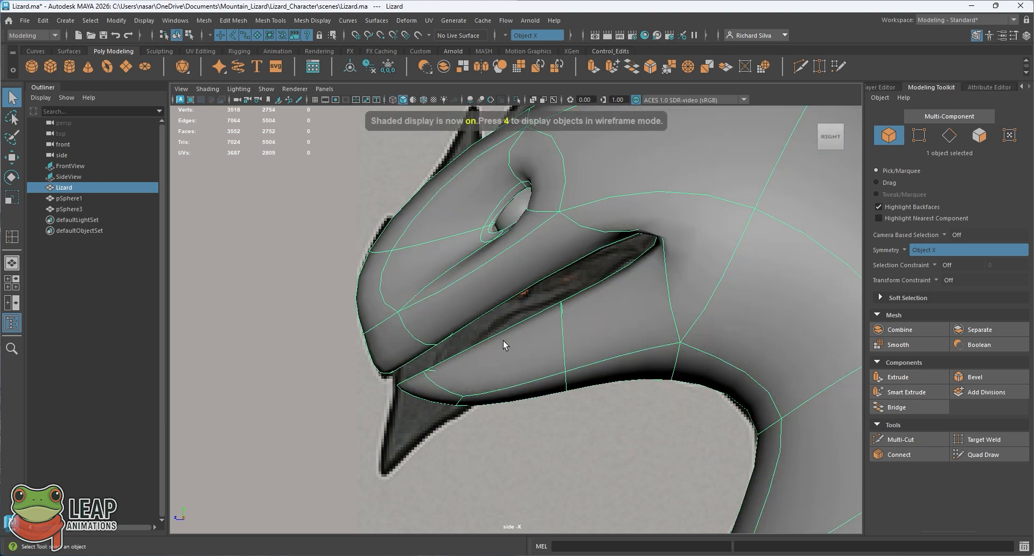
# Step: In vertex mode with wireframe display, try to move the lower jaw's tip vertices down toward the side reference
pyautogui.moveTo(454, 247); pyautogui.dragTo(421, 283, button='right')
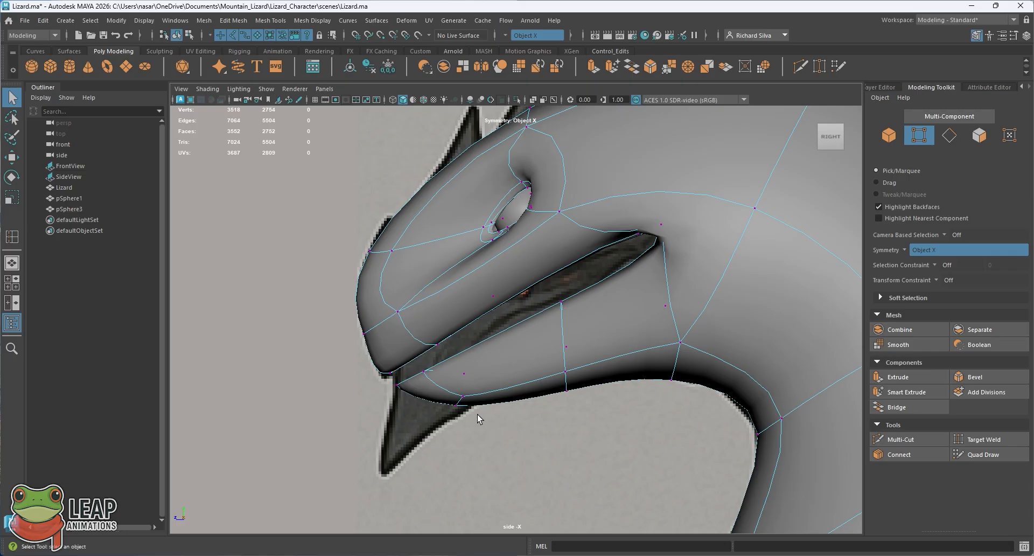
pyautogui.moveTo(493, 417); pyautogui.dragTo(393, 370)
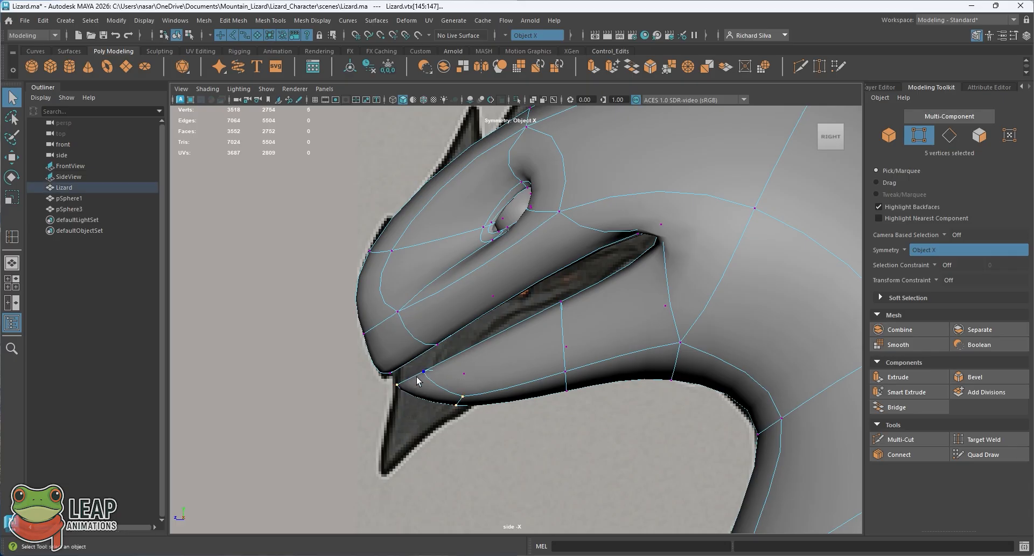
pyautogui.press('4')
pyautogui.moveTo(488, 439); pyautogui.dragTo(413, 399)
pyautogui.press('w')
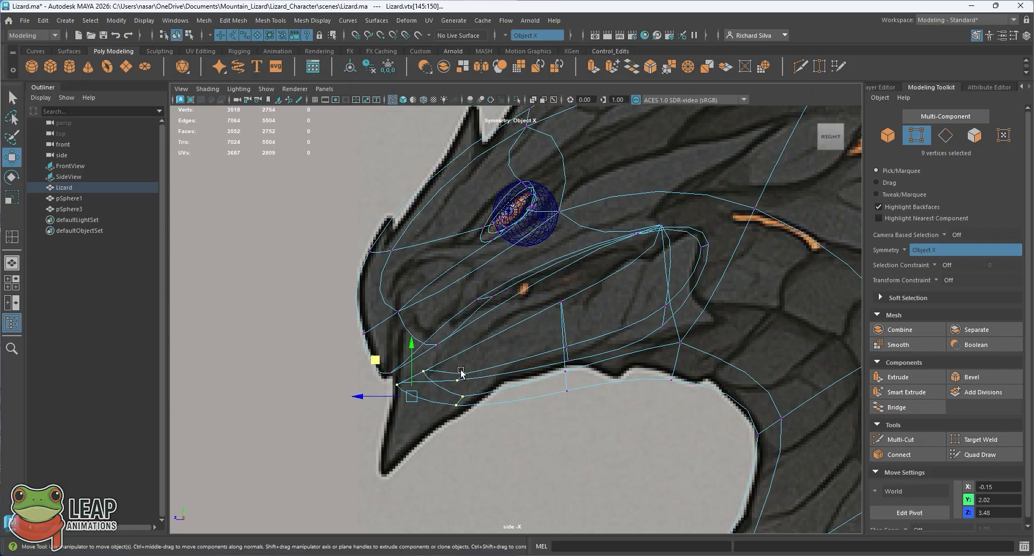
pyautogui.moveTo(376, 363); pyautogui.dragTo(363, 395)
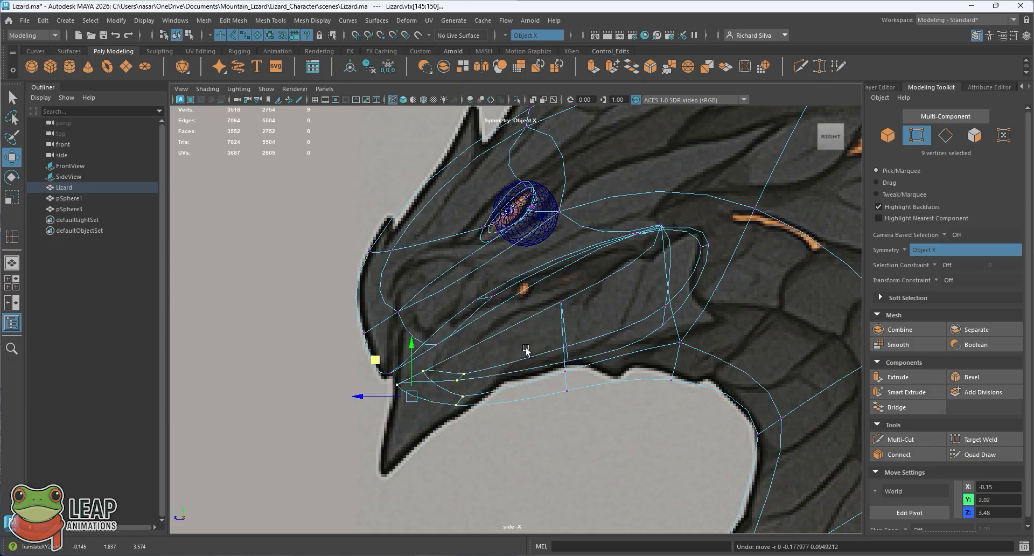
# Step: Move the vertices of the lower jaw's middle edge loop up and slightly forward to follow the side reference
pyautogui.moveTo(596, 422); pyautogui.dragTo(555, 291)
pyautogui.moveTo(547, 303); pyautogui.dragTo(509, 266, button='middle')
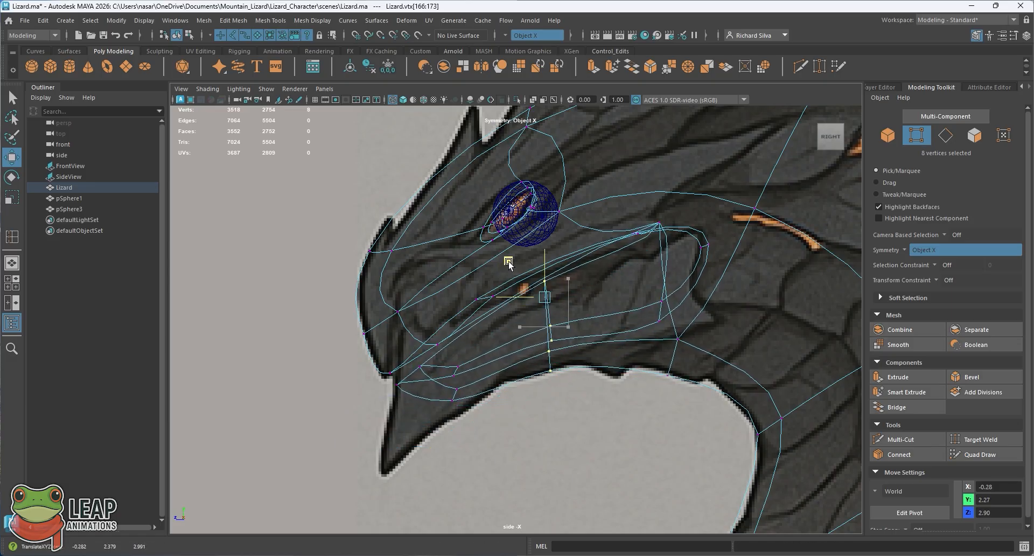
pyautogui.moveTo(509, 263); pyautogui.dragTo(513, 268, button='middle')
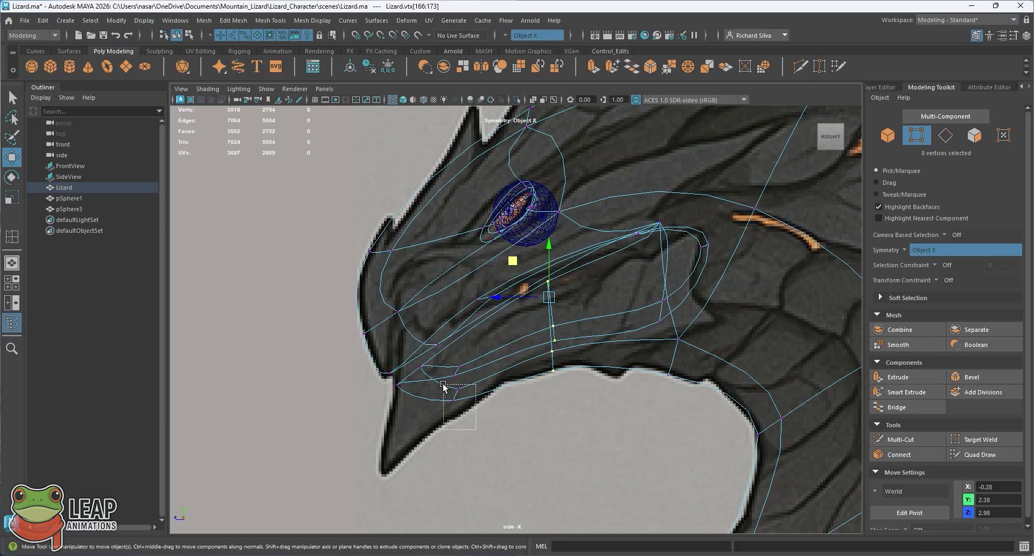
# Step: Pull the lower front vertices of the jaw down to the reference's pointed chin and check the shape in shaded display
pyautogui.moveTo(433, 376); pyautogui.dragTo(387, 419, button='middle')
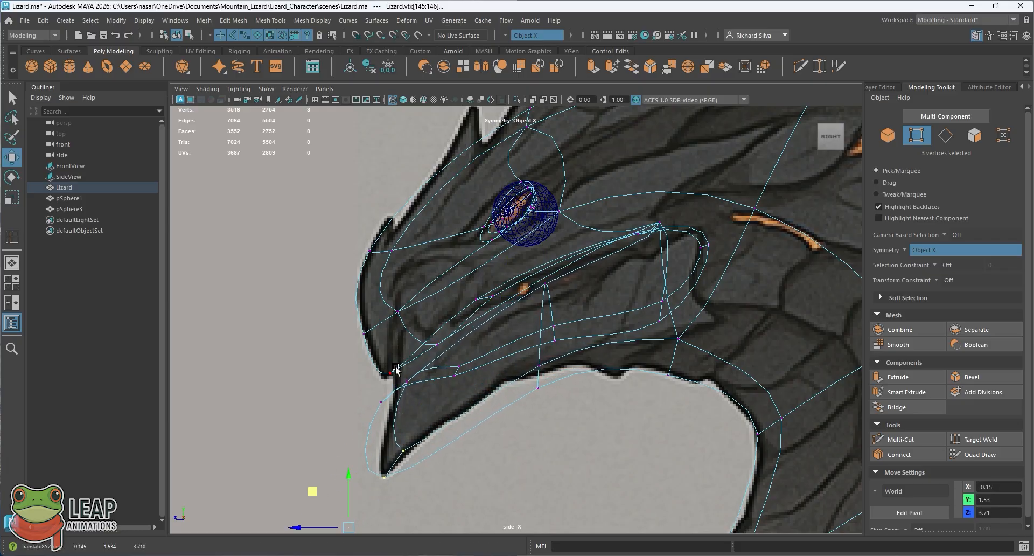
pyautogui.press('5')
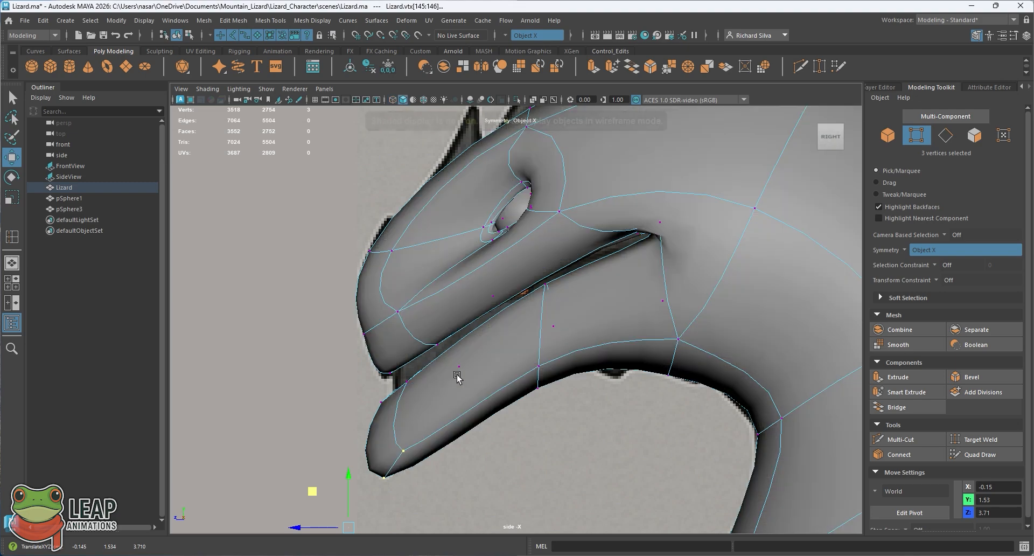
pyautogui.press('4')
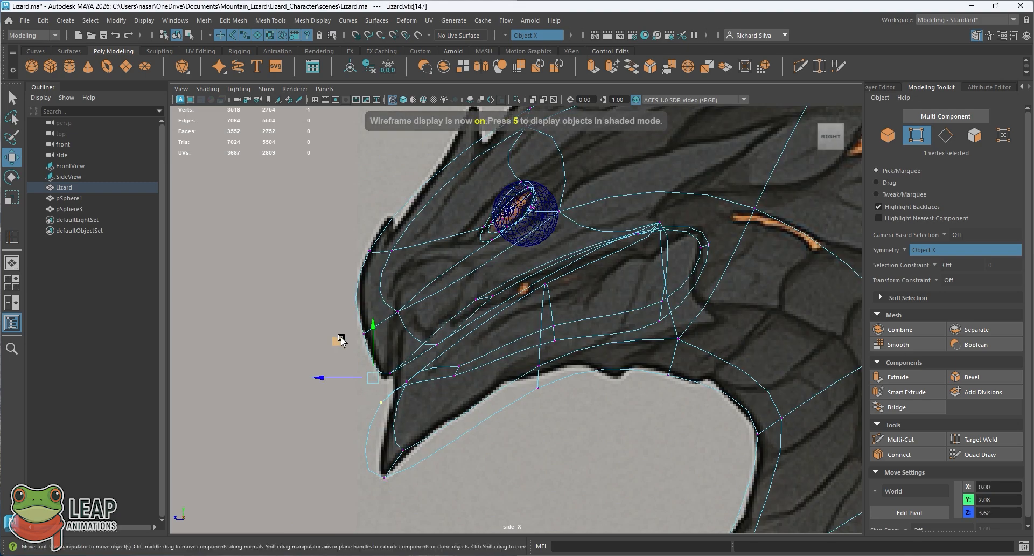
# Step: Fine-tune the chin's front and tip vertices and raise the lower jaw's middle loop to fit the reference outline
pyautogui.moveTo(341, 339); pyautogui.dragTo(375, 302, button='middle')
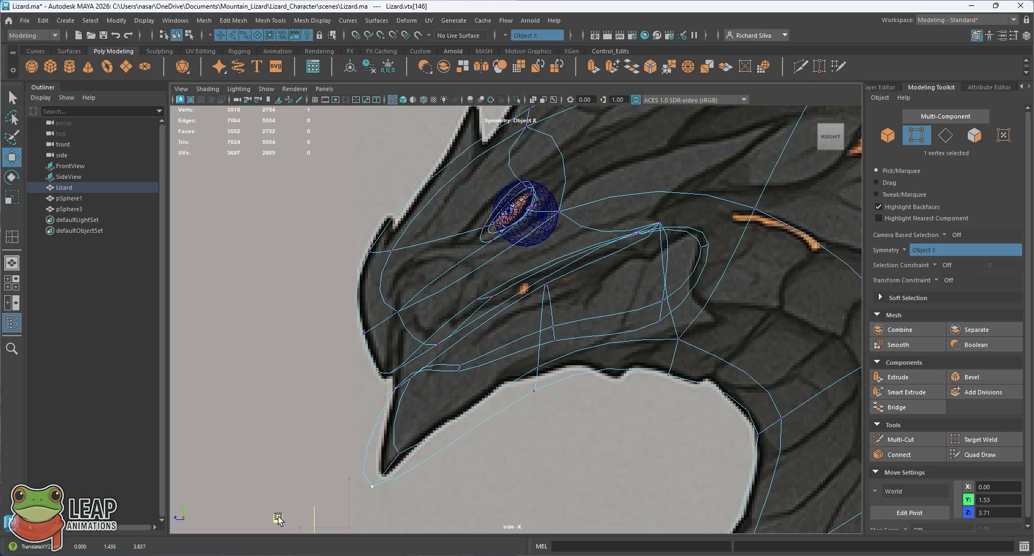
pyautogui.keyDown('alt'); pyautogui.moveTo(309, 481); pyautogui.dragTo(331, 438, button='middle'); pyautogui.keyUp('alt')
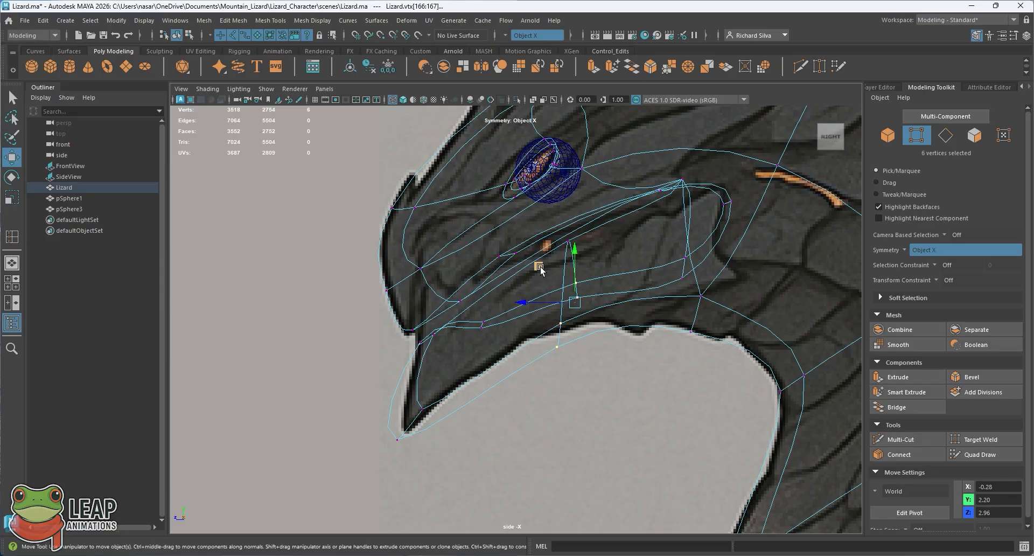
pyautogui.moveTo(540, 268); pyautogui.dragTo(536, 235)
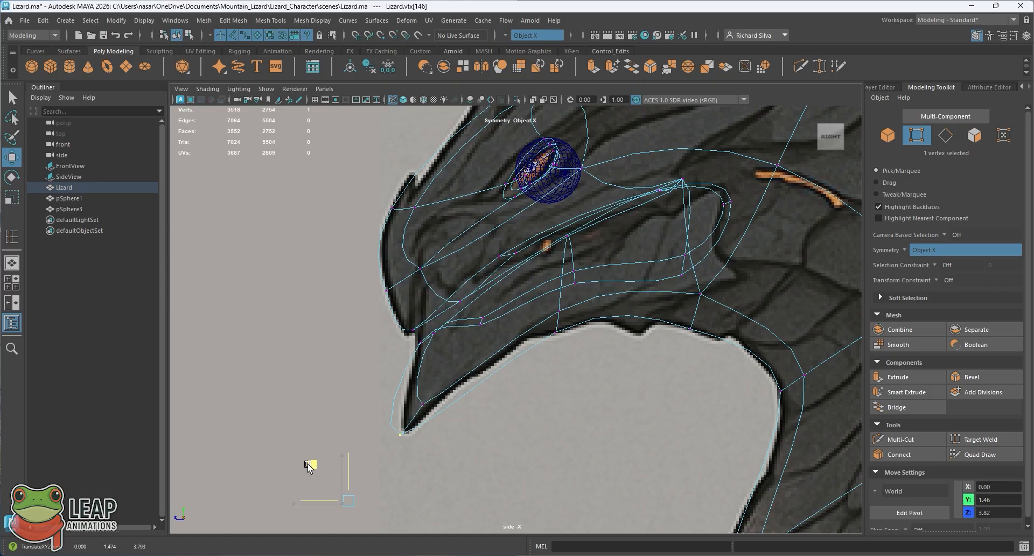
pyautogui.keyDown('alt'); pyautogui.moveTo(484, 383); pyautogui.dragTo(496, 400, button='middle'); pyautogui.keyUp('alt')
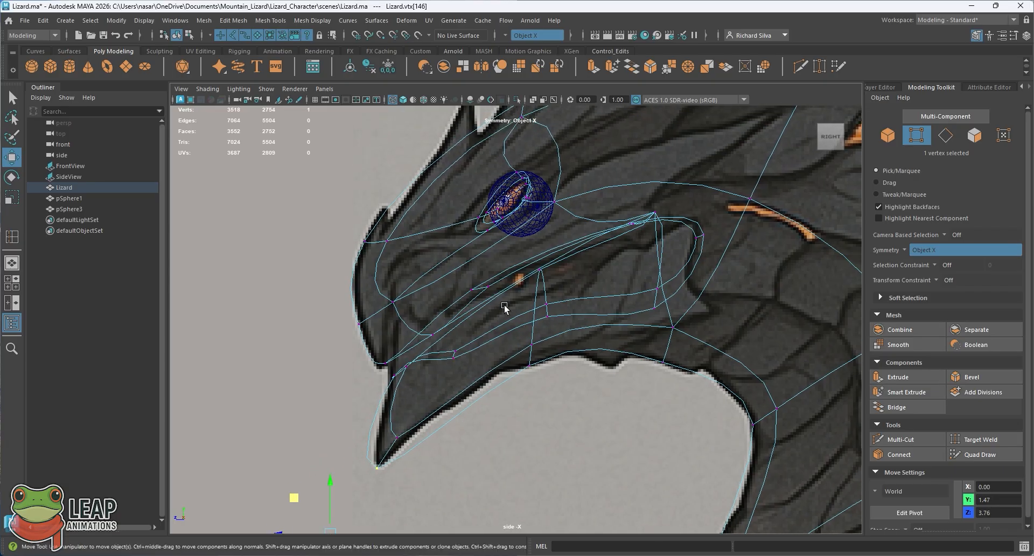
# Step: In the perspective view, narrow the chin by moving the symmetrical vertices beside its tip inward to X 0.06
pyautogui.press('space')
pyautogui.press('space')
pyautogui.keyDown('alt'); pyautogui.moveTo(526, 312); pyautogui.dragTo(471, 397); pyautogui.keyUp('alt')
pyautogui.keyDown('alt'); pyautogui.moveTo(471, 397); pyautogui.dragTo(517, 374, button='right'); pyautogui.keyUp('alt')
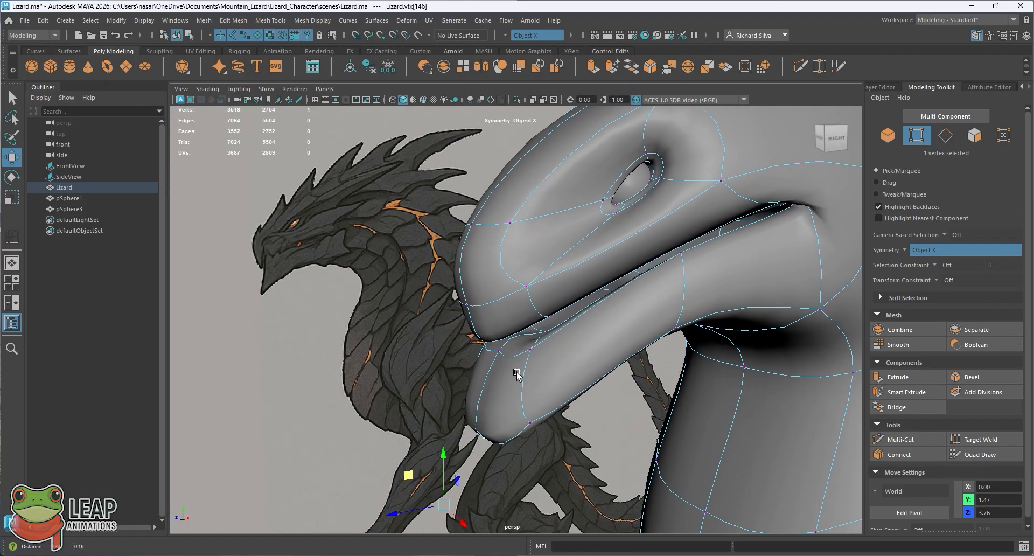
pyautogui.keyDown('alt'); pyautogui.moveTo(512, 373); pyautogui.dragTo(436, 287); pyautogui.keyUp('alt')
pyautogui.click(518, 346)
pyautogui.keyDown('alt'); pyautogui.moveTo(474, 301); pyautogui.dragTo(493, 326); pyautogui.keyUp('alt')
pyautogui.keyDown('alt'); pyautogui.moveTo(493, 326); pyautogui.dragTo(491, 326, button='middle'); pyautogui.keyUp('alt')
pyautogui.keyDown('alt'); pyautogui.moveTo(491, 326); pyautogui.dragTo(586, 422); pyautogui.keyUp('alt')
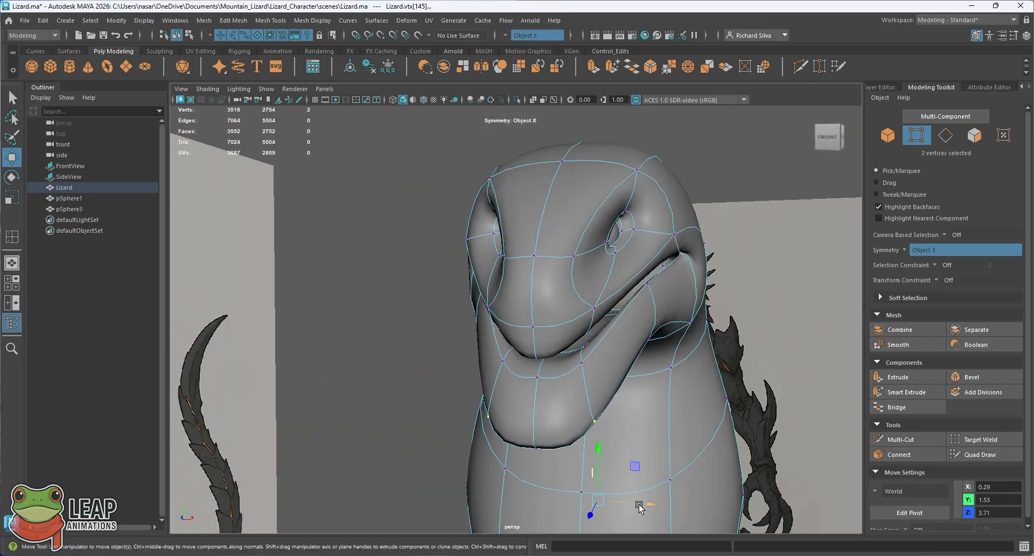
pyautogui.moveTo(639, 506); pyautogui.dragTo(602, 489)
pyautogui.keyDown('alt'); pyautogui.moveTo(584, 415); pyautogui.dragTo(610, 417); pyautogui.keyUp('alt')
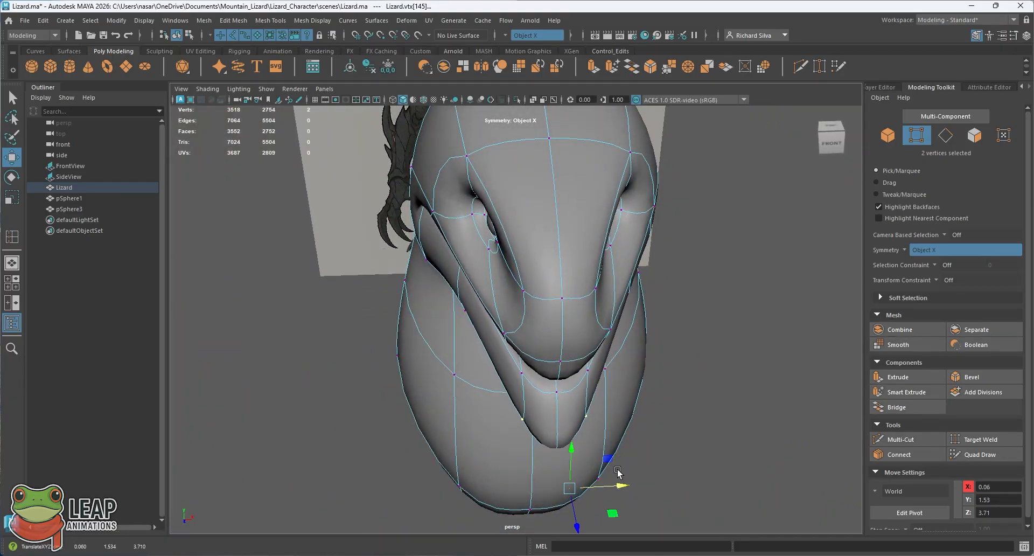
pyautogui.keyDown('alt'); pyautogui.moveTo(618, 473); pyautogui.dragTo(535, 362); pyautogui.keyUp('alt')
# Step: Compare the narrowed chin and head with the reference image in the front view
pyautogui.press('space')
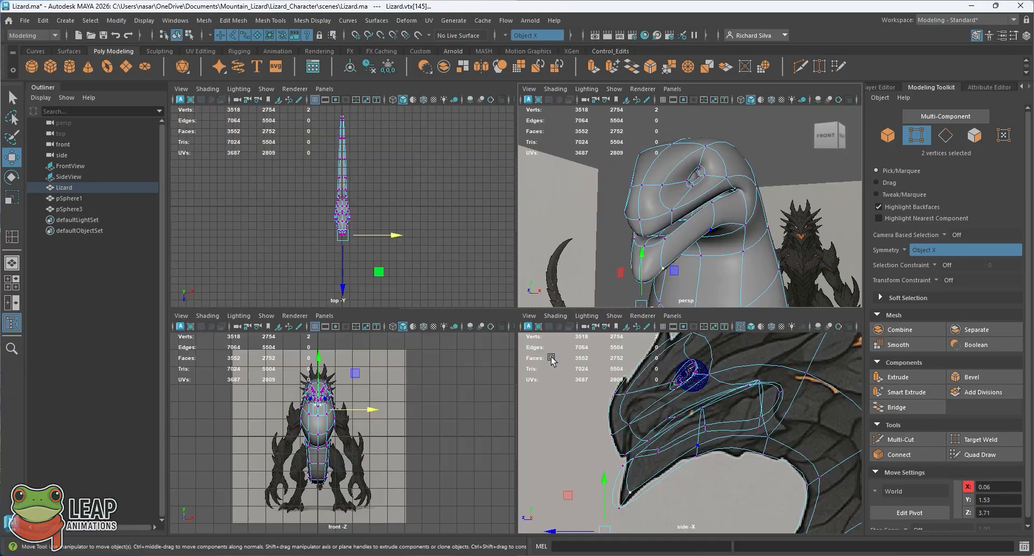
pyautogui.press('space')
pyautogui.scroll(10, 510, 302)
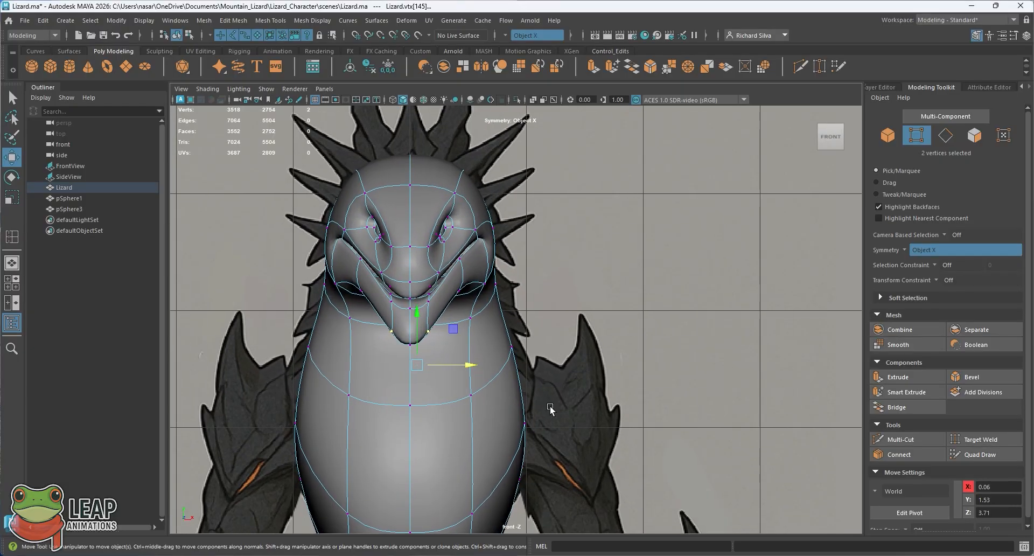
pyautogui.scroll(4, 524, 335)
pyautogui.keyDown('alt'); pyautogui.moveTo(501, 320); pyautogui.dragTo(547, 338, button='middle'); pyautogui.keyUp('alt')
pyautogui.scroll(-12, 549, 345)
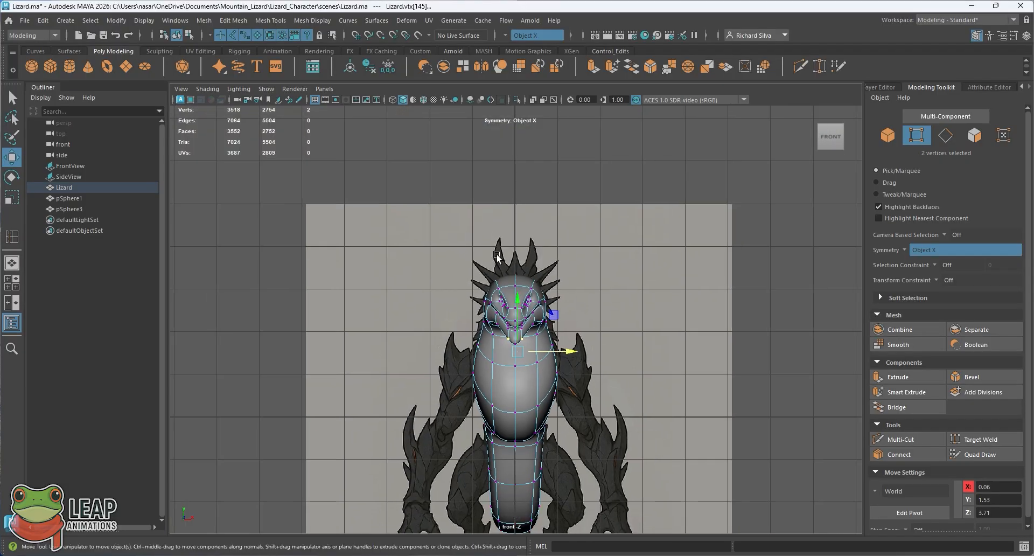
# Step: In the front view, check the wireframe against the reference and move the symmetrical chin-side vertices outward to X 0.13
pyautogui.scroll(4, 599, 423)
pyautogui.scroll(1, 519, 268)
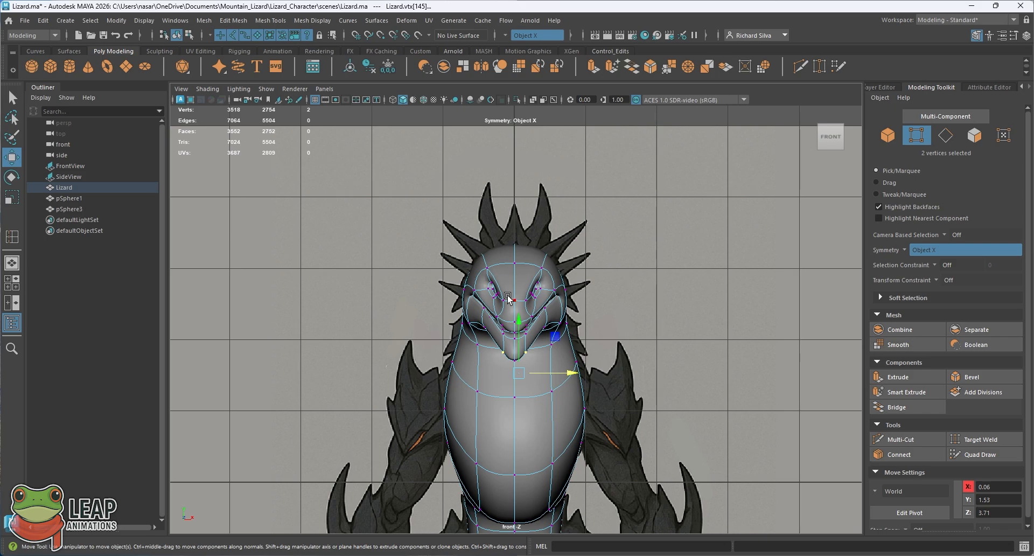
pyautogui.click(391, 99)
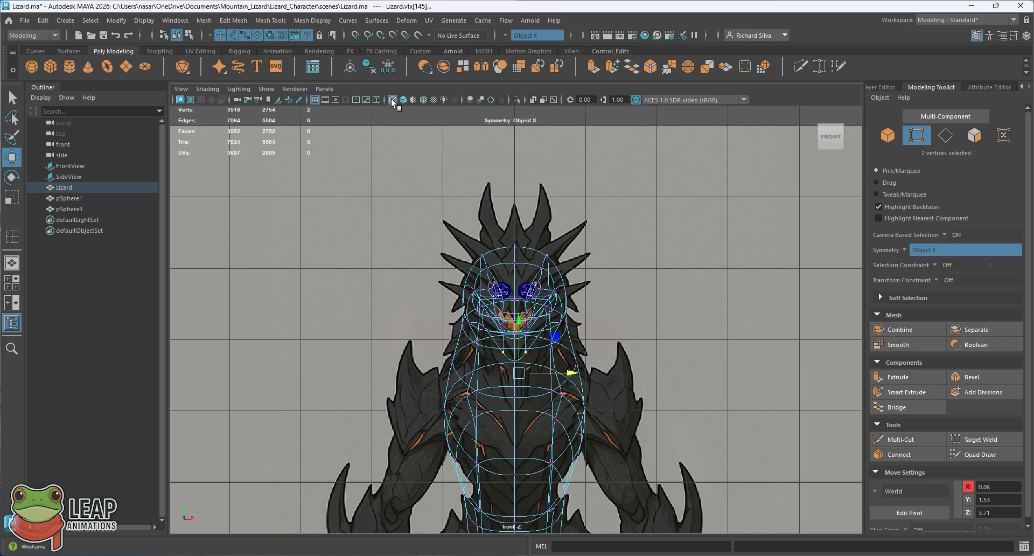
pyautogui.scroll(3, 516, 329)
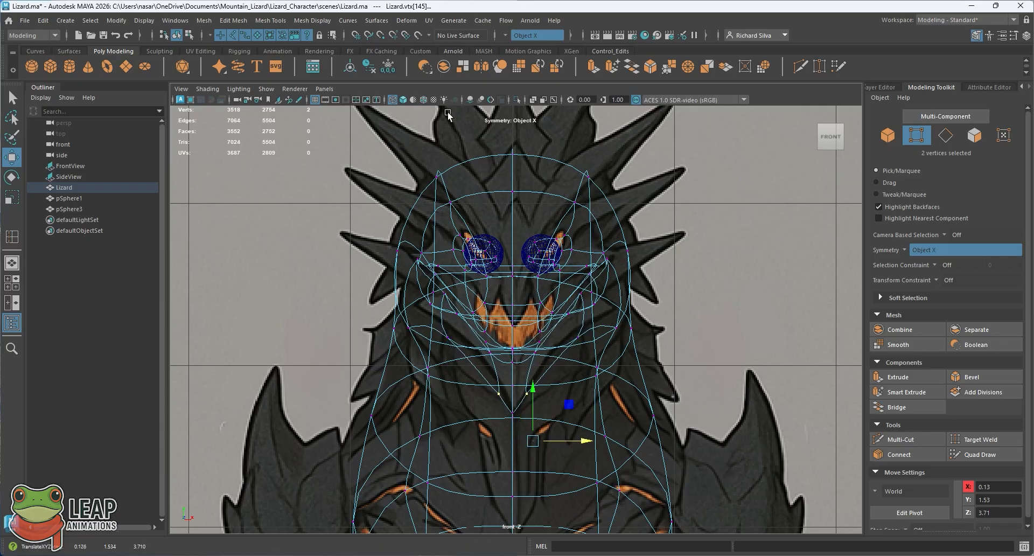
pyautogui.click(403, 100)
# Step: Examine the widened chin and mouth from the side in the perspective view, and return the lizard to object mode
pyautogui.press('space')
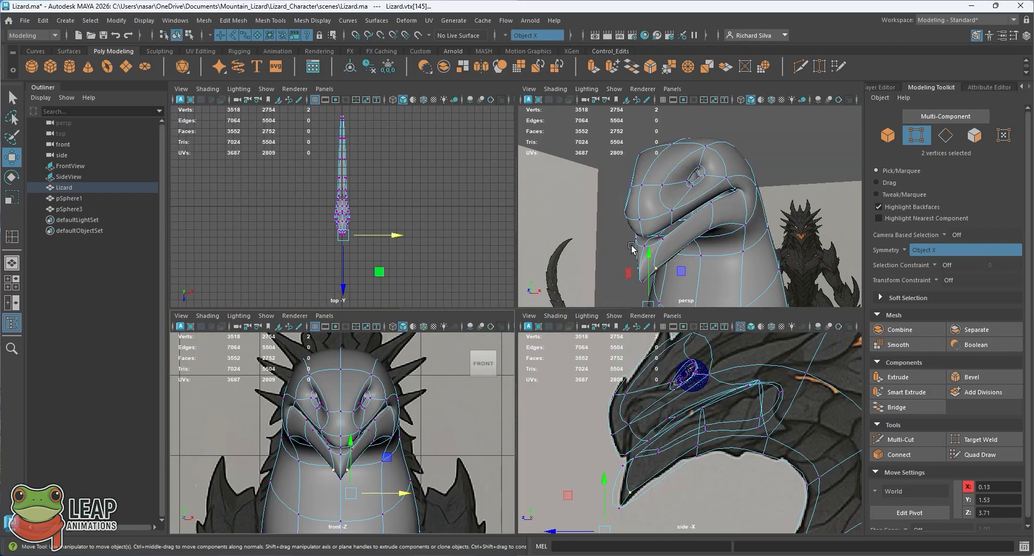
pyautogui.press('space')
pyautogui.keyDown('alt'); pyautogui.moveTo(539, 351); pyautogui.dragTo(517, 377); pyautogui.keyUp('alt')
pyautogui.keyDown('alt'); pyautogui.moveTo(518, 377); pyautogui.dragTo(542, 372, button='middle'); pyautogui.keyUp('alt')
pyautogui.keyDown('alt'); pyautogui.moveTo(542, 371); pyautogui.dragTo(587, 356); pyautogui.keyUp('alt')
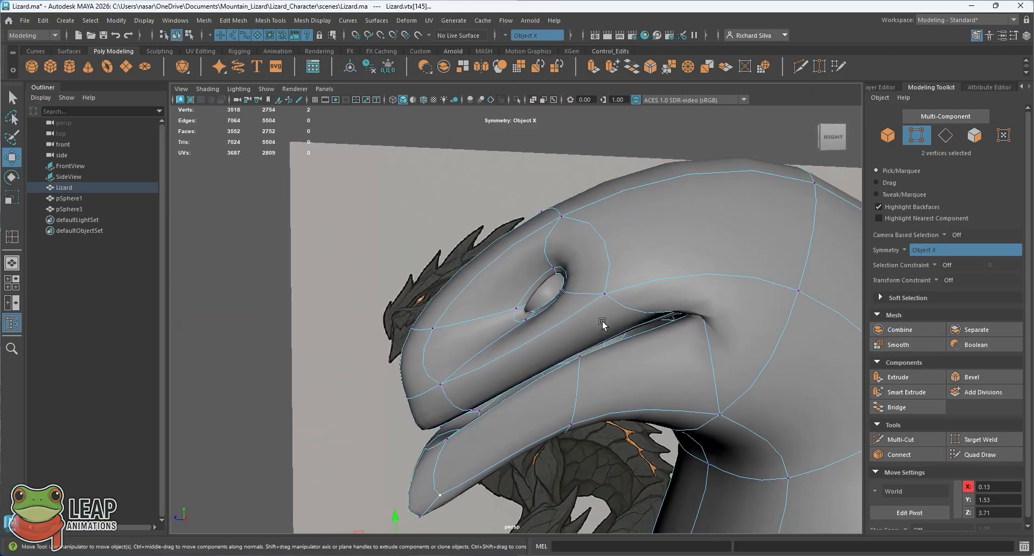
pyautogui.press('q')
pyautogui.moveTo(555, 318); pyautogui.dragTo(600, 232, button='right')
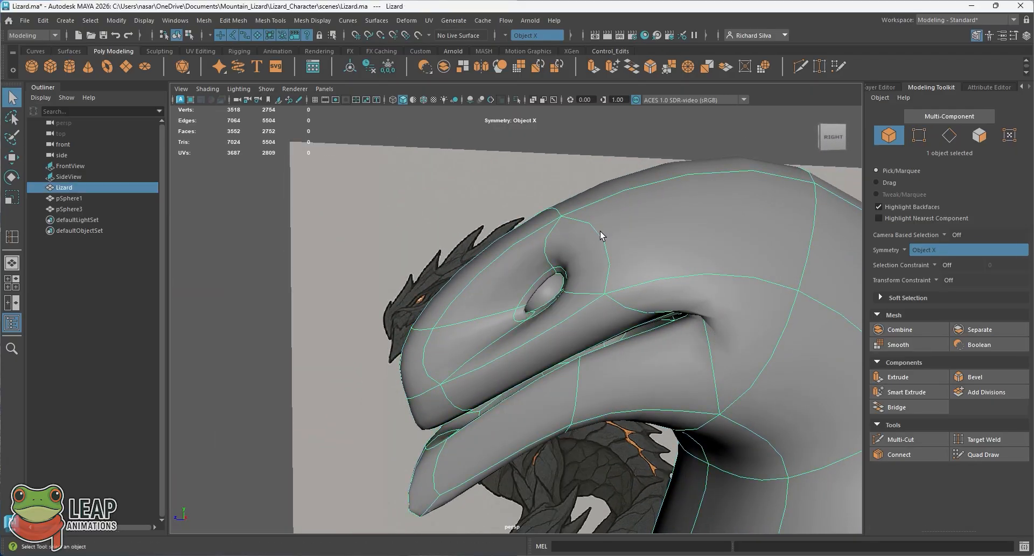
# Step: Select the symmetrical mouth-floor faces behind the lower lip and move them down and back to Y 2.11, Z 3.11
pyautogui.press('f')
pyautogui.click(527, 170)
pyautogui.keyDown('alt'); pyautogui.moveTo(527, 170); pyautogui.dragTo(475, 332); pyautogui.keyUp('alt')
pyautogui.click(597, 342)
pyautogui.moveTo(506, 252); pyautogui.dragTo(508, 284, button='right')
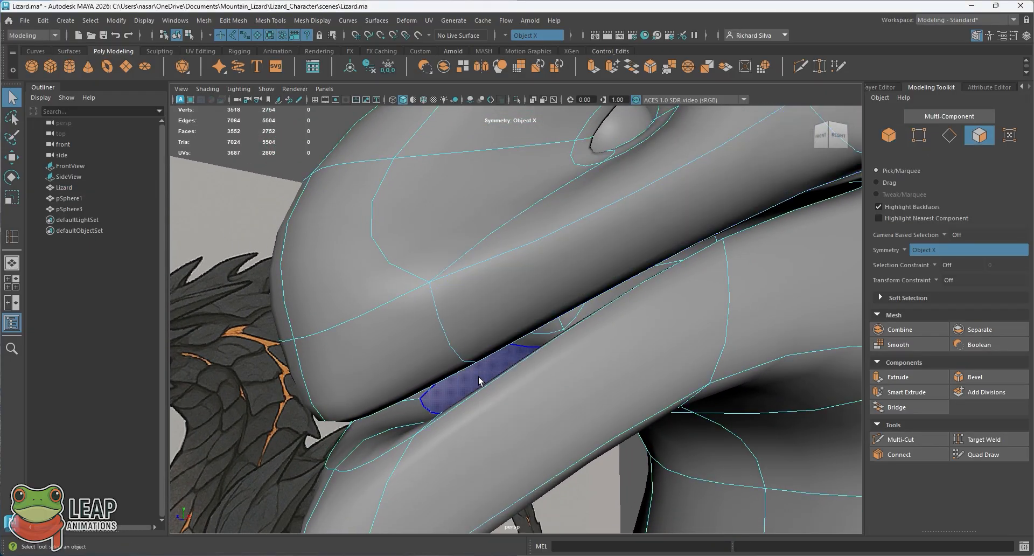
pyautogui.keyDown('alt'); pyautogui.moveTo(509, 362); pyautogui.dragTo(502, 331); pyautogui.keyUp('alt')
pyautogui.press('w')
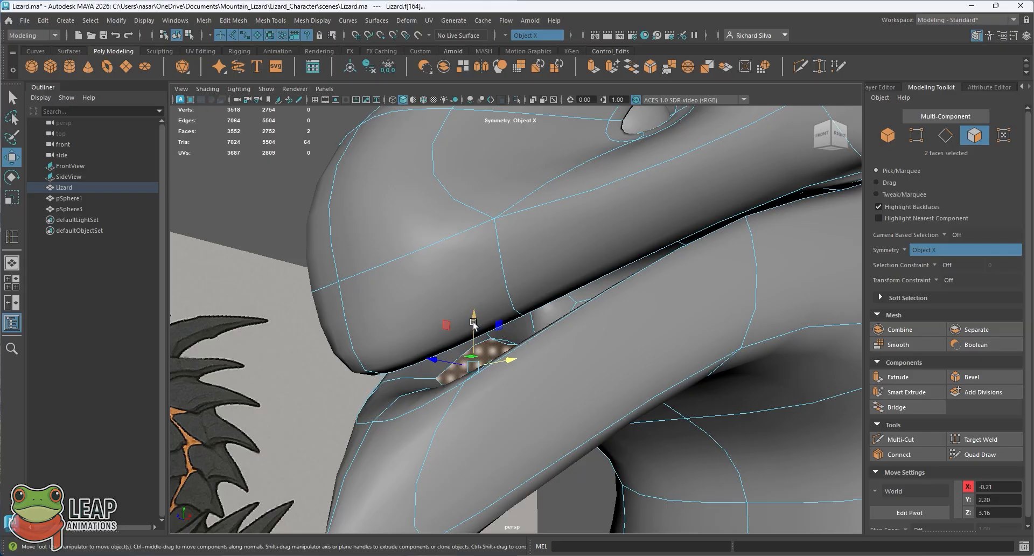
pyautogui.moveTo(451, 335); pyautogui.dragTo(457, 356, button='middle')
pyautogui.keyDown('alt'); pyautogui.moveTo(463, 370); pyautogui.dragTo(533, 253); pyautogui.keyUp('alt')
# Step: Select the symmetrical pair of edges on the mouth floor and adjust their position inside the lower jaw
pyautogui.rightClick(531, 248)
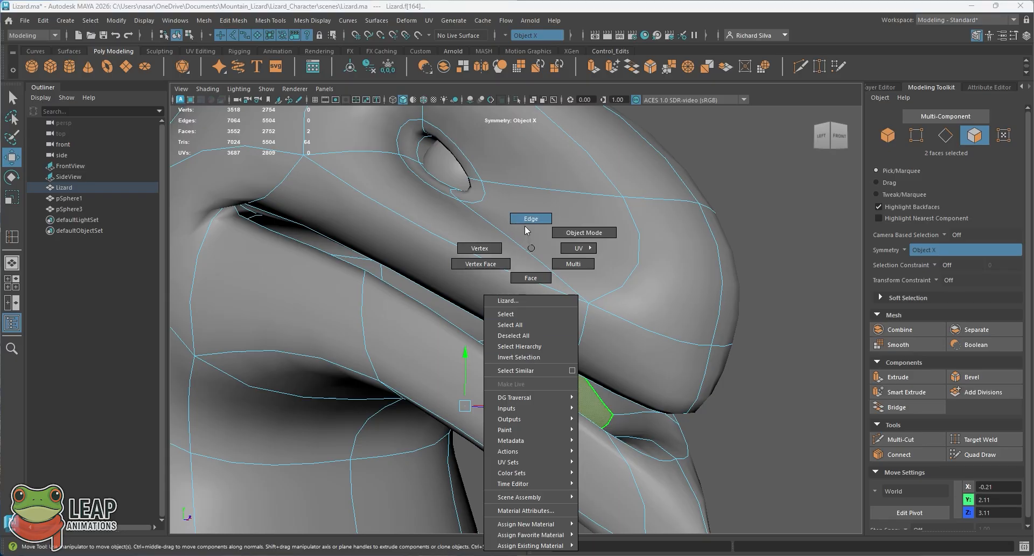
pyautogui.click(527, 231)
pyautogui.doubleClick(532, 354)
pyautogui.click(532, 366)
pyautogui.keyDown('alt'); pyautogui.moveTo(533, 366); pyautogui.dragTo(513, 345); pyautogui.keyUp('alt')
pyautogui.moveTo(589, 315); pyautogui.dragTo(569, 318)
pyautogui.press('q')
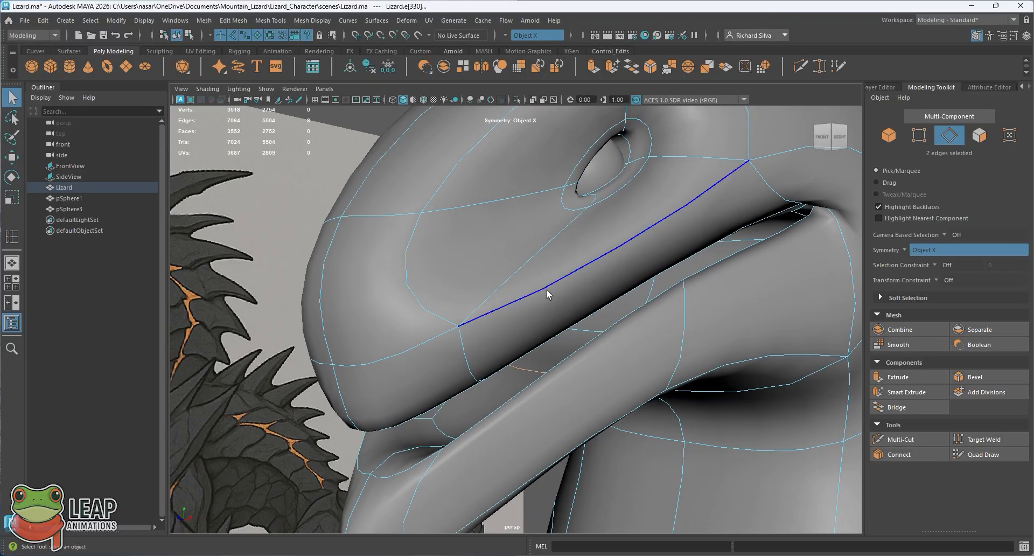
# Step: Return to object mode and inspect the mouth opening and lower jaw from the side in the perspective view
pyautogui.moveTo(543, 250); pyautogui.dragTo(600, 236, button='right')
pyautogui.keyDown('alt'); pyautogui.moveTo(598, 237); pyautogui.dragTo(453, 230, button='right'); pyautogui.keyUp('alt')
pyautogui.click(581, 212)
pyautogui.keyDown('alt'); pyautogui.moveTo(584, 225); pyautogui.dragTo(480, 312); pyautogui.keyUp('alt')
pyautogui.keyDown('alt'); pyautogui.moveTo(481, 312); pyautogui.dragTo(518, 319, button='right'); pyautogui.keyUp('alt')
pyautogui.click(542, 348)
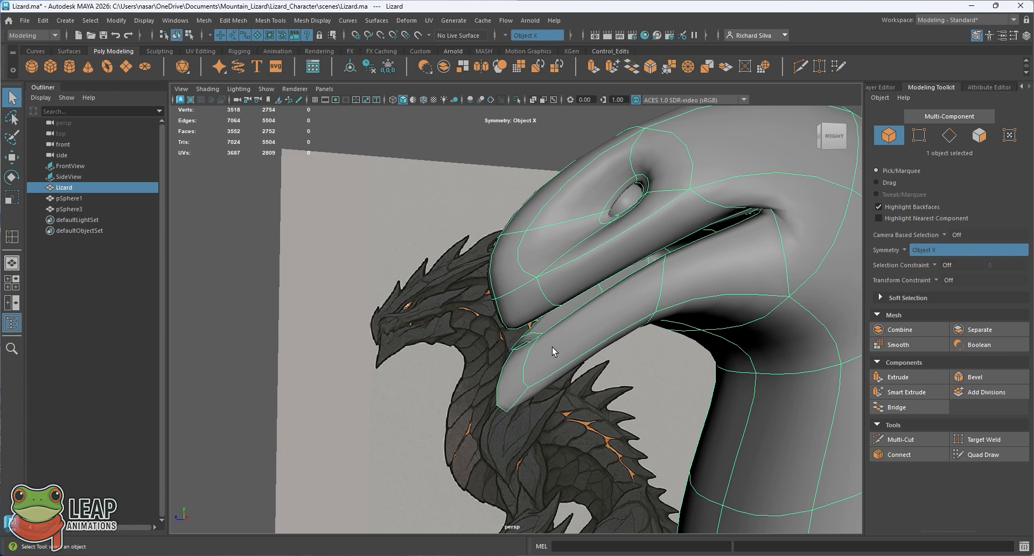
# Step: Compare the jaw and chin wireframe with the reference outline in the side view
pyautogui.press('space')
pyautogui.press('space')
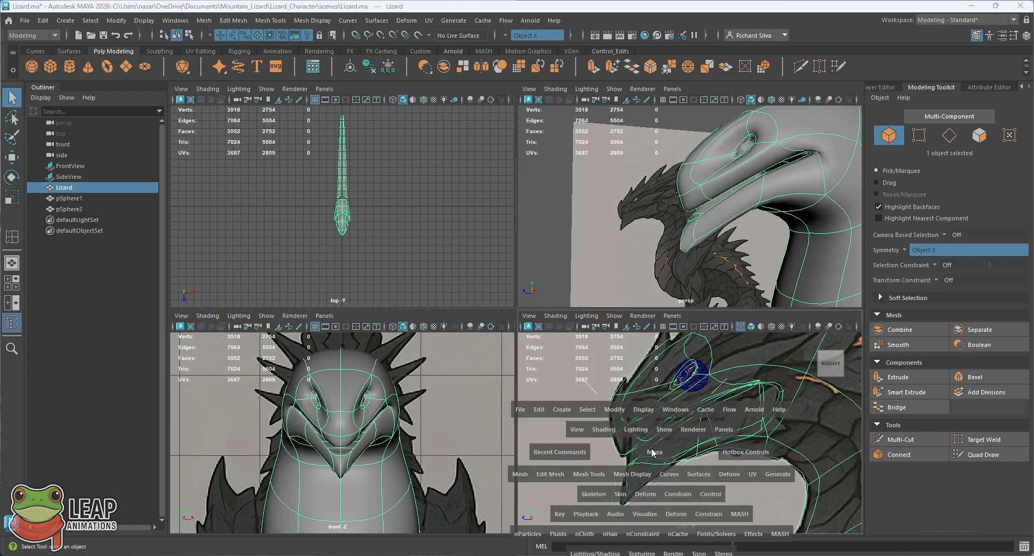
pyautogui.keyDown('alt'); pyautogui.moveTo(441, 367); pyautogui.dragTo(493, 361, button='middle'); pyautogui.keyUp('alt')
pyautogui.keyDown('alt'); pyautogui.moveTo(493, 361); pyautogui.dragTo(503, 385, button='right'); pyautogui.keyUp('alt')
pyautogui.keyDown('alt'); pyautogui.moveTo(497, 353); pyautogui.dragTo(537, 349, button='middle'); pyautogui.keyUp('alt')
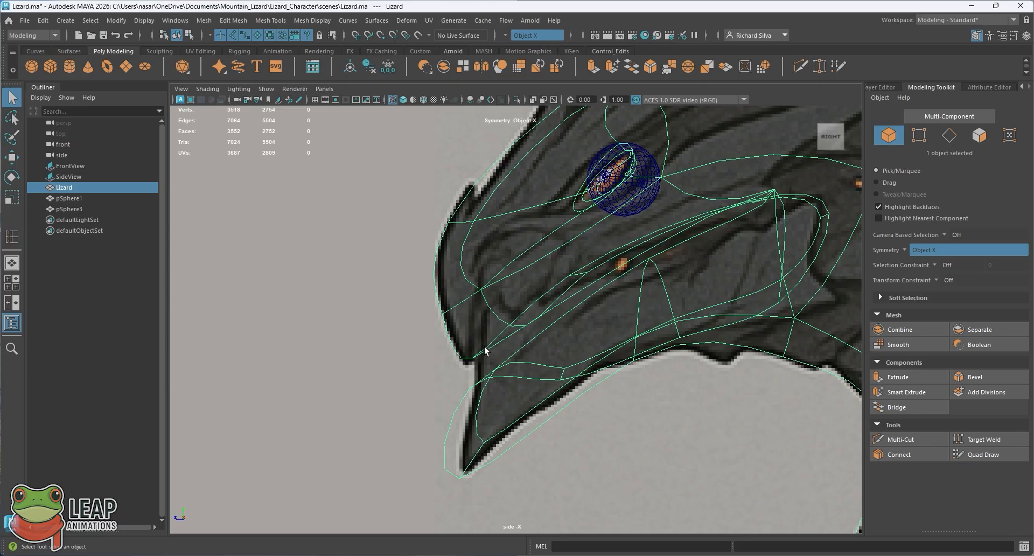
pyautogui.keyDown('alt'); pyautogui.moveTo(501, 298); pyautogui.dragTo(491, 358, button='middle'); pyautogui.keyUp('alt')
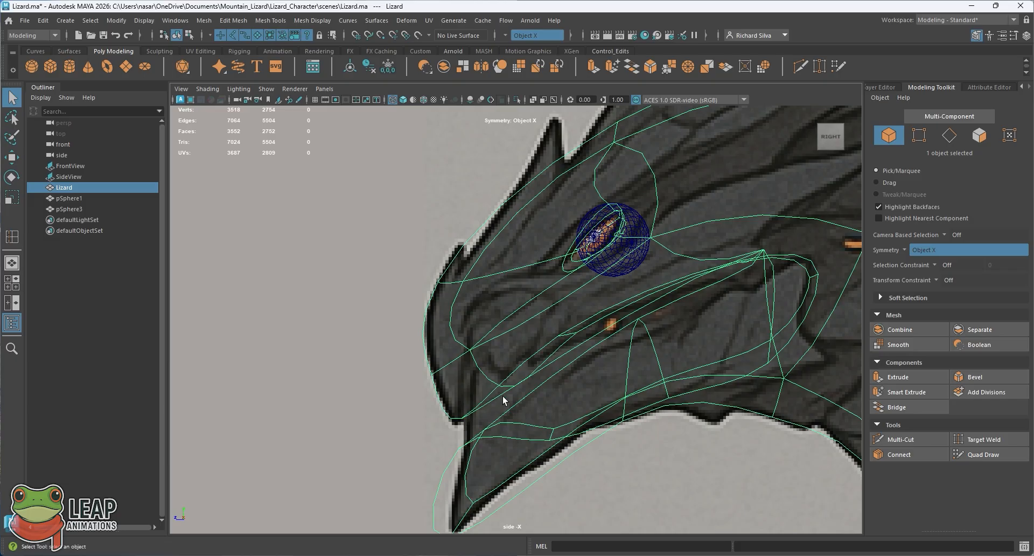
pyautogui.keyDown('alt'); pyautogui.moveTo(503, 395); pyautogui.dragTo(485, 338, button='right'); pyautogui.keyUp('alt')
pyautogui.press('space')
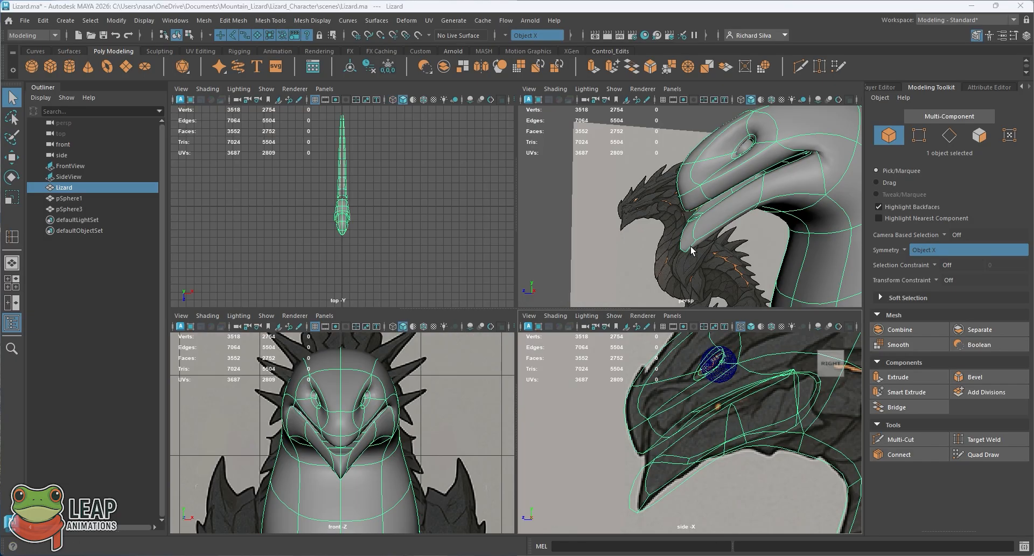
# Step: Select the lower lip's symmetrical front edges and raise them to Y 2.23, Z 3.62 to close the mouth's front gap
pyautogui.press('space')
pyautogui.scroll(3, 526, 323)
pyautogui.moveTo(550, 248); pyautogui.dragTo(550, 347, button='right')
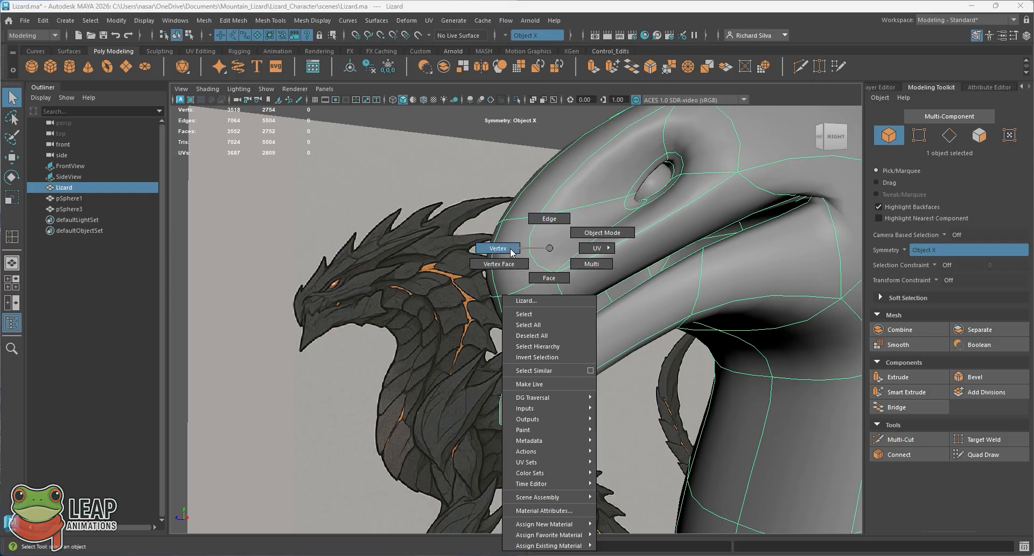
pyautogui.moveTo(510, 252); pyautogui.dragTo(550, 221, button='right')
pyautogui.scroll(2, 525, 372)
pyautogui.keyDown('alt'); pyautogui.moveTo(525, 373); pyautogui.dragTo(453, 252); pyautogui.keyUp('alt')
pyautogui.click(537, 366)
pyautogui.press('w')
pyautogui.moveTo(530, 353)
pyautogui.keyDown('alt'); pyautogui.mouseDown()
pyautogui.moveTo(540, 307)
pyautogui.moveTo(537, 341)
pyautogui.mouseUp(); pyautogui.keyUp('alt')
pyautogui.press('space')
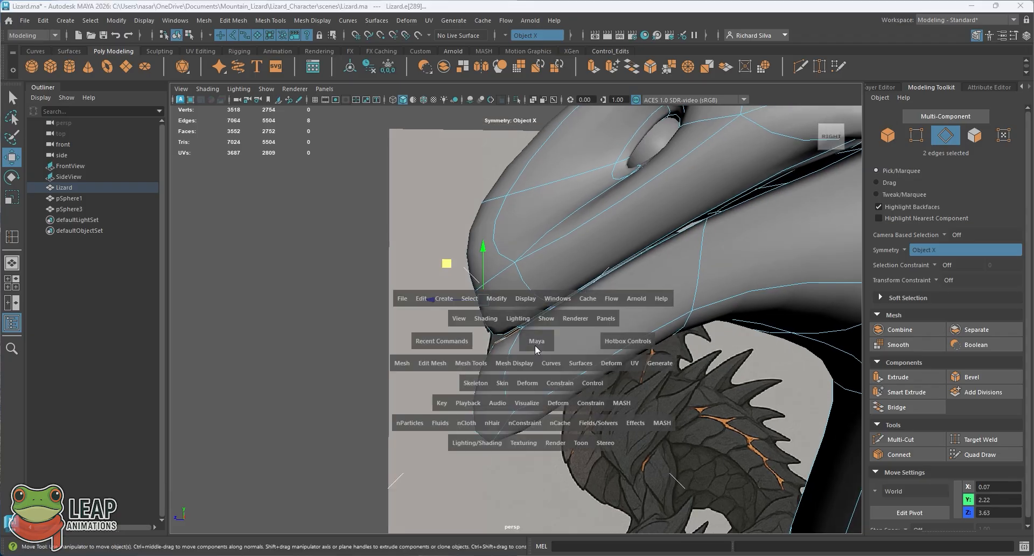
pyautogui.press('space')
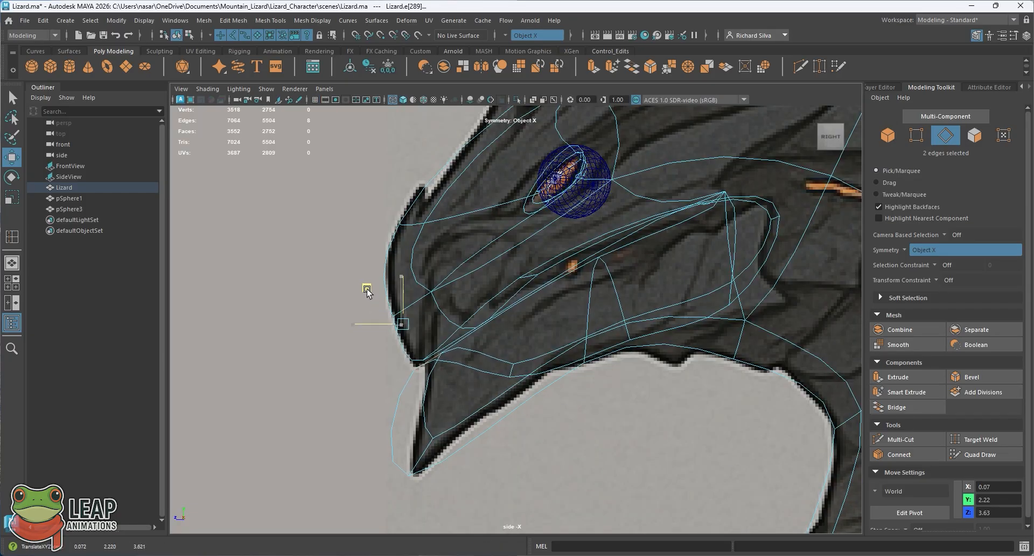
pyautogui.press('space')
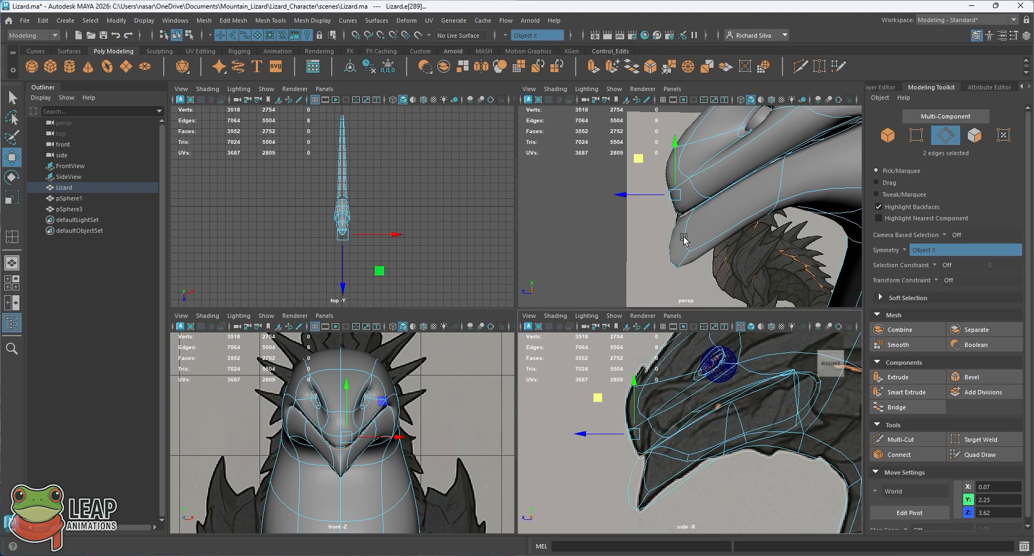
pyautogui.press('space')
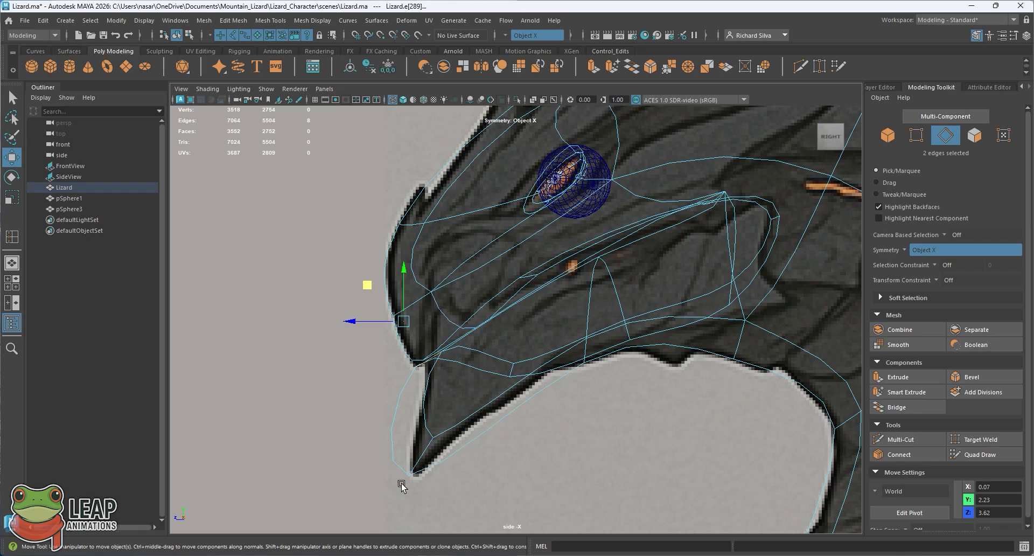
# Step: Examine the mouth line and lower lip from the front and side in the perspective view
pyautogui.press('space')
pyautogui.press('space')
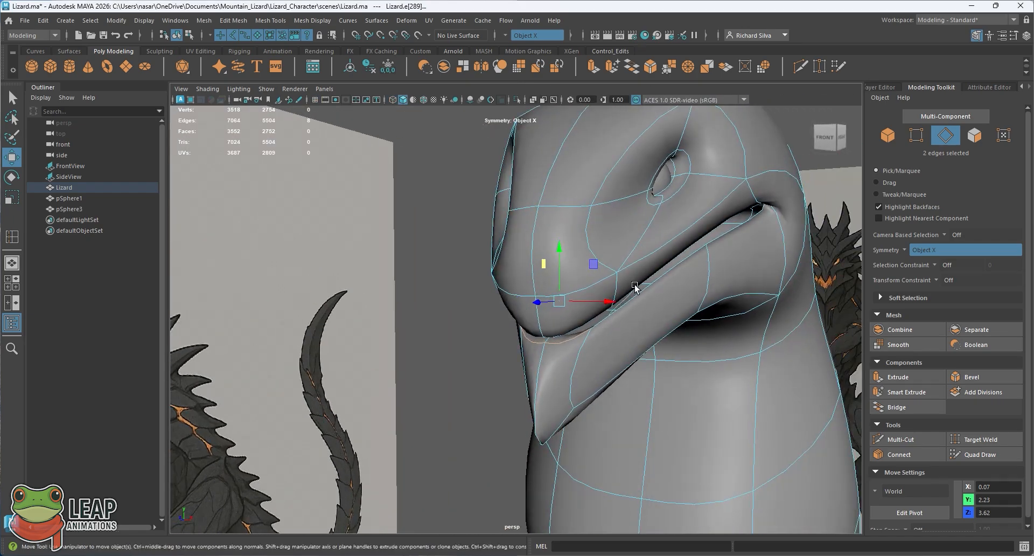
pyautogui.keyDown('alt'); pyautogui.moveTo(634, 287); pyautogui.dragTo(614, 300); pyautogui.keyUp('alt')
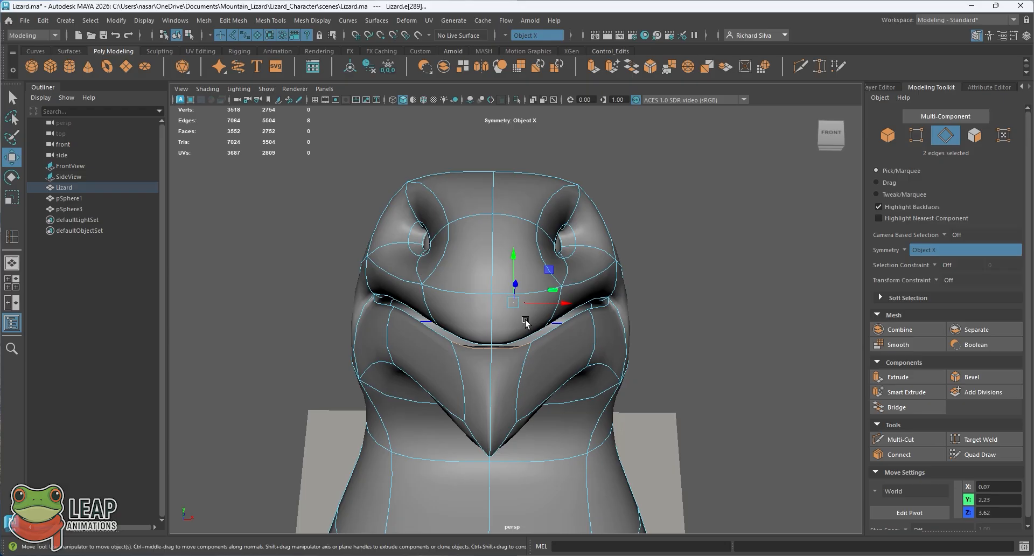
pyautogui.keyDown('alt'); pyautogui.moveTo(550, 313); pyautogui.dragTo(503, 318); pyautogui.keyUp('alt')
pyautogui.keyDown('alt'); pyautogui.moveTo(503, 318); pyautogui.dragTo(551, 295, button='middle'); pyautogui.keyUp('alt')
pyautogui.keyDown('alt'); pyautogui.moveTo(551, 296); pyautogui.dragTo(572, 286); pyautogui.keyUp('alt')
pyautogui.keyDown('alt'); pyautogui.moveTo(571, 286); pyautogui.dragTo(584, 280, button='middle'); pyautogui.keyUp('alt')
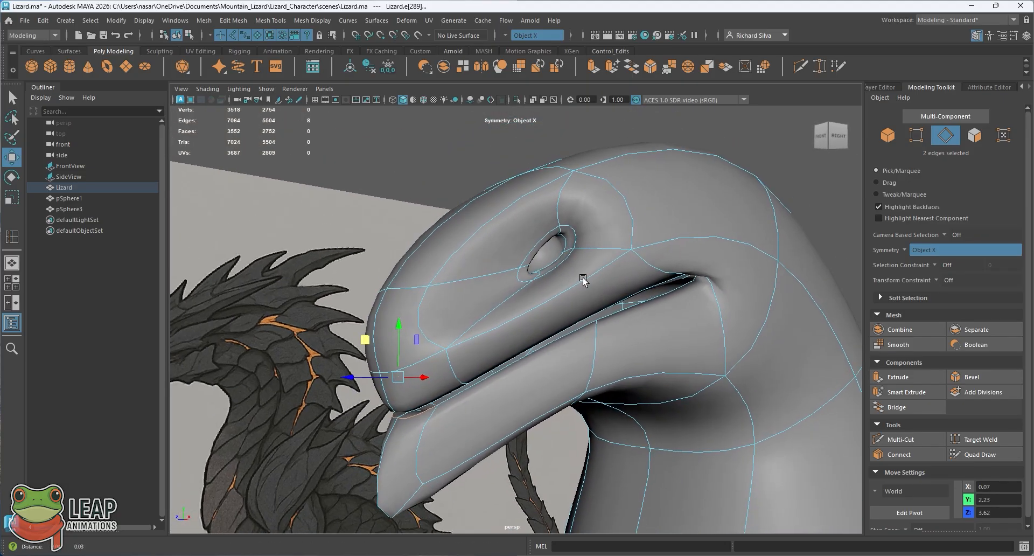
pyautogui.keyDown('alt'); pyautogui.moveTo(584, 280); pyautogui.dragTo(402, 326); pyautogui.keyUp('alt')
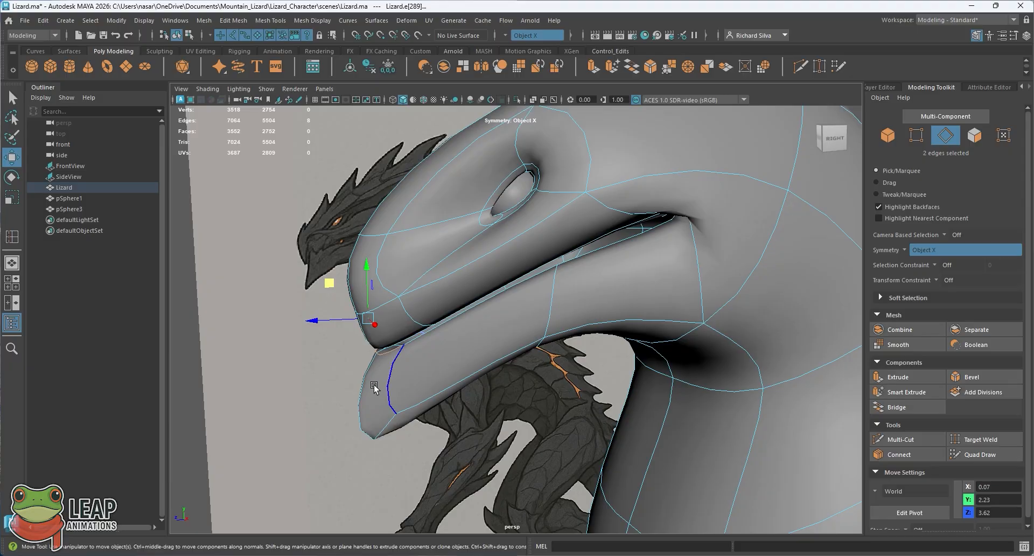
pyautogui.keyDown('alt'); pyautogui.moveTo(627, 236); pyautogui.dragTo(499, 327, button='middle'); pyautogui.keyUp('alt')
pyautogui.keyDown('alt'); pyautogui.moveTo(498, 327); pyautogui.dragTo(524, 303); pyautogui.keyUp('alt')
pyautogui.scroll(-1, 522, 273)
pyautogui.scroll(-2, 521, 273)
# Step: Return to object mode, deselect the lizard and inspect the shaded surface around the mouth corner
pyautogui.press('q')
pyautogui.moveTo(492, 281); pyautogui.dragTo(540, 234, button='right')
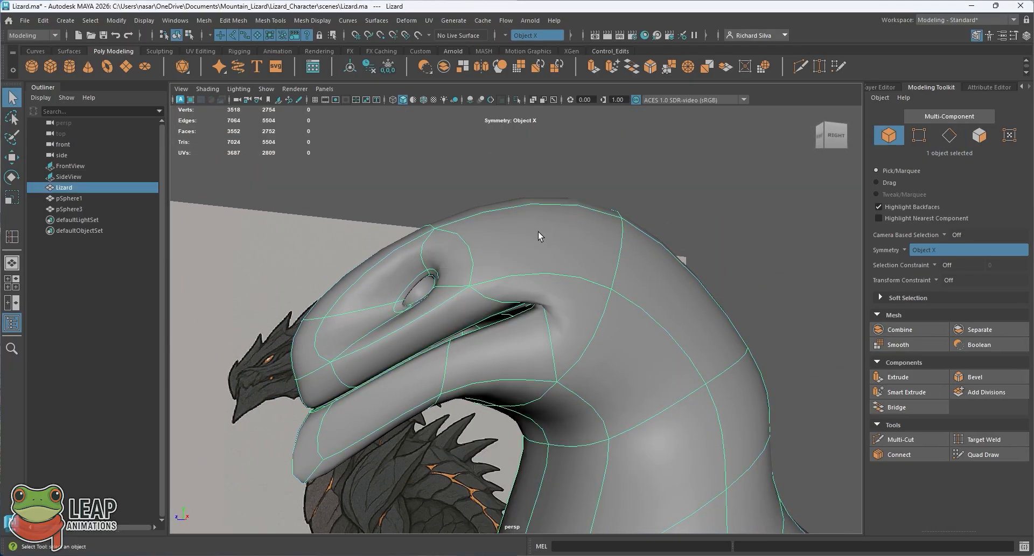
pyautogui.keyDown('alt'); pyautogui.moveTo(518, 275); pyautogui.dragTo(575, 238); pyautogui.keyUp('alt')
pyautogui.click(579, 257)
pyautogui.click(554, 258)
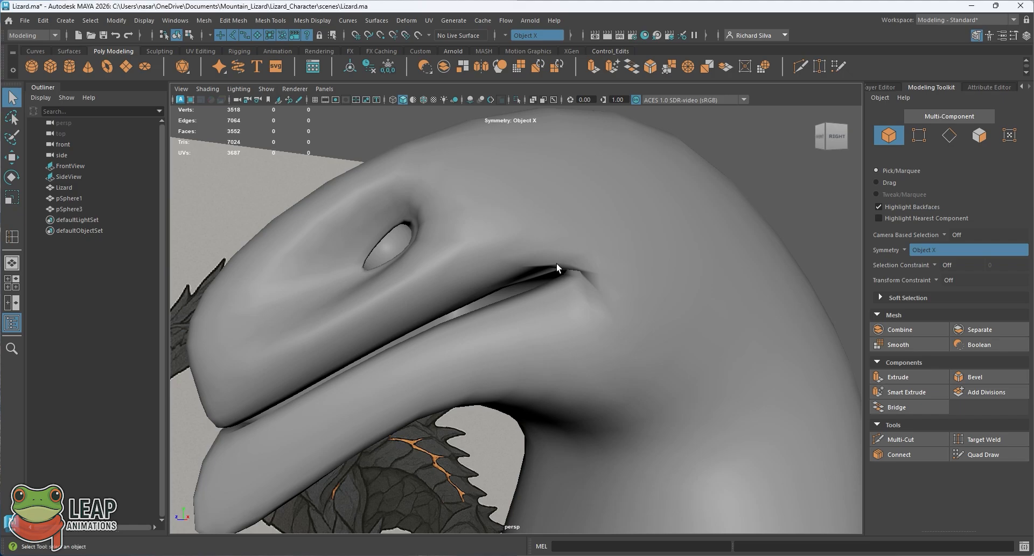
pyautogui.press('space')
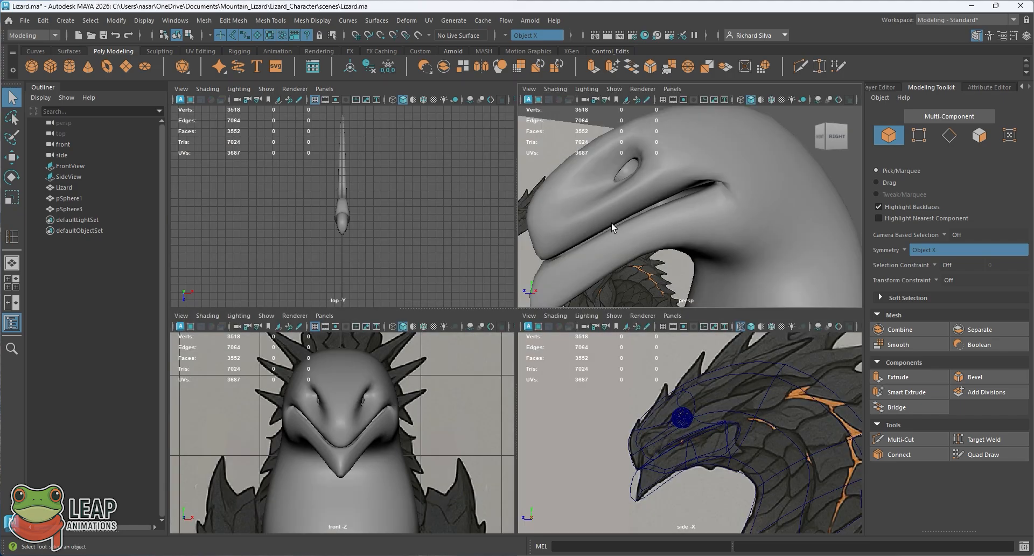
pyautogui.press('space')
# Step: Insert an edge loop running over the head behind the eye, around the mouth corner and along the lower jaw
pyautogui.click(581, 271)
pyautogui.moveTo(556, 300)
pyautogui.keyDown('alt'); pyautogui.mouseDown()
pyautogui.moveTo(539, 302)
pyautogui.moveTo(535, 280)
pyautogui.moveTo(552, 256)
pyautogui.moveTo(536, 286)
pyautogui.moveTo(552, 293)
pyautogui.moveTo(582, 258)
pyautogui.moveTo(560, 290)
pyautogui.mouseUp(); pyautogui.keyUp('alt')
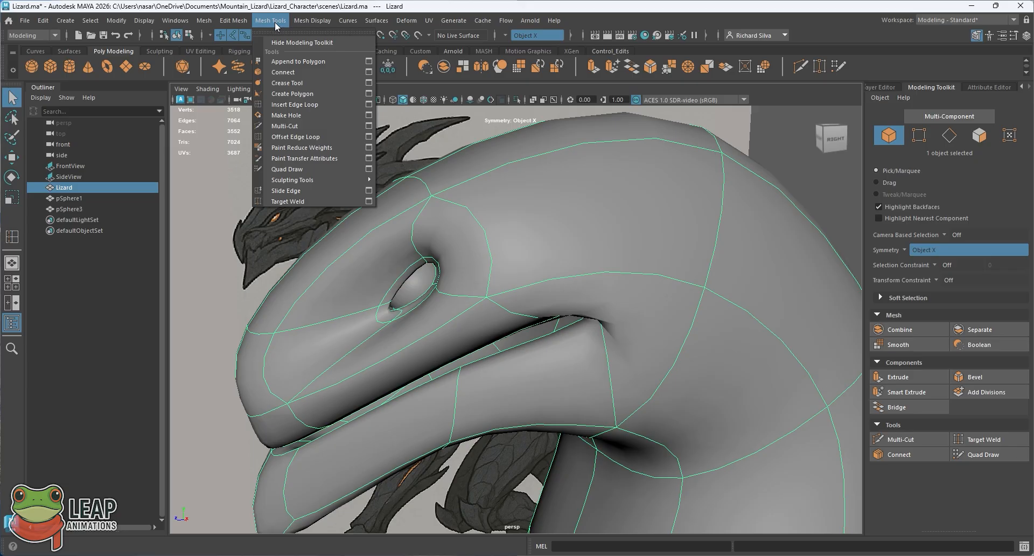
pyautogui.click(289, 105)
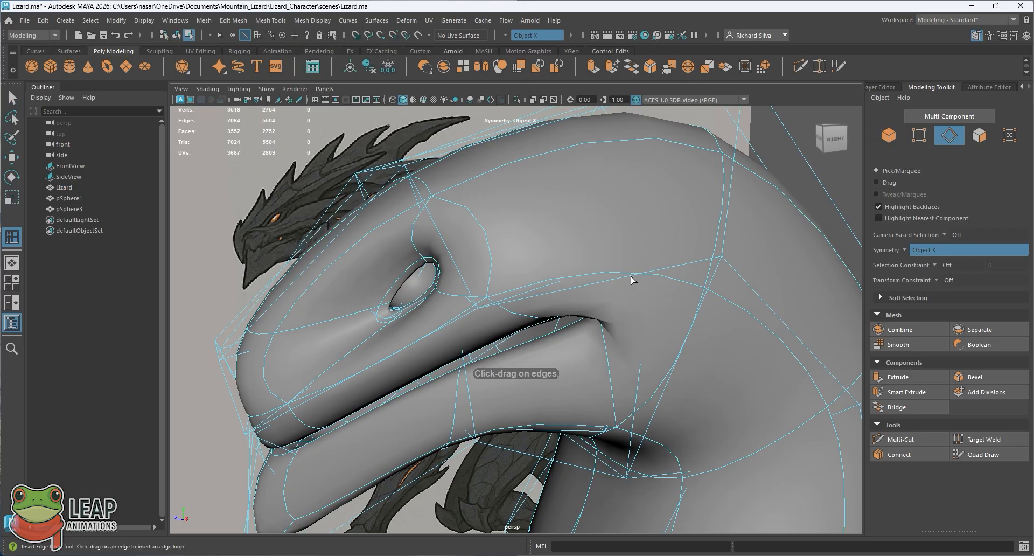
pyautogui.moveTo(632, 279); pyautogui.dragTo(618, 280)
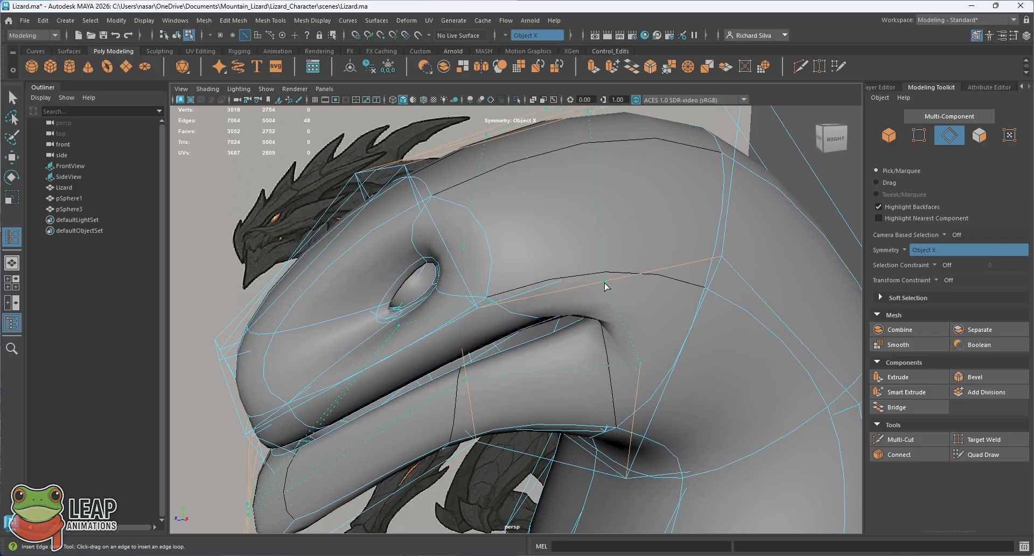
pyautogui.moveTo(609, 279)
pyautogui.mouseDown()
pyautogui.moveTo(646, 274)
pyautogui.moveTo(640, 269)
pyautogui.moveTo(617, 291)
pyautogui.mouseUp()
pyautogui.keyDown('alt'); pyautogui.moveTo(618, 290); pyautogui.dragTo(656, 217, button='middle'); pyautogui.keyUp('alt')
pyautogui.keyDown('alt'); pyautogui.moveTo(655, 217); pyautogui.dragTo(658, 231); pyautogui.keyUp('alt')
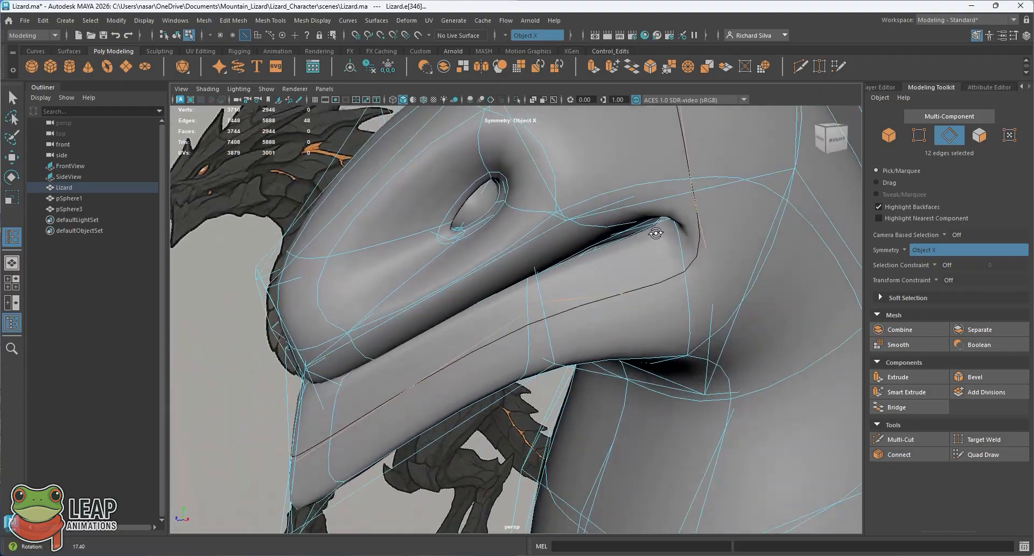
pyautogui.keyDown('alt'); pyautogui.moveTo(658, 231); pyautogui.dragTo(616, 286, button='middle'); pyautogui.keyUp('alt')
pyautogui.keyDown('alt'); pyautogui.moveTo(616, 286); pyautogui.dragTo(588, 258, button='right'); pyautogui.keyUp('alt')
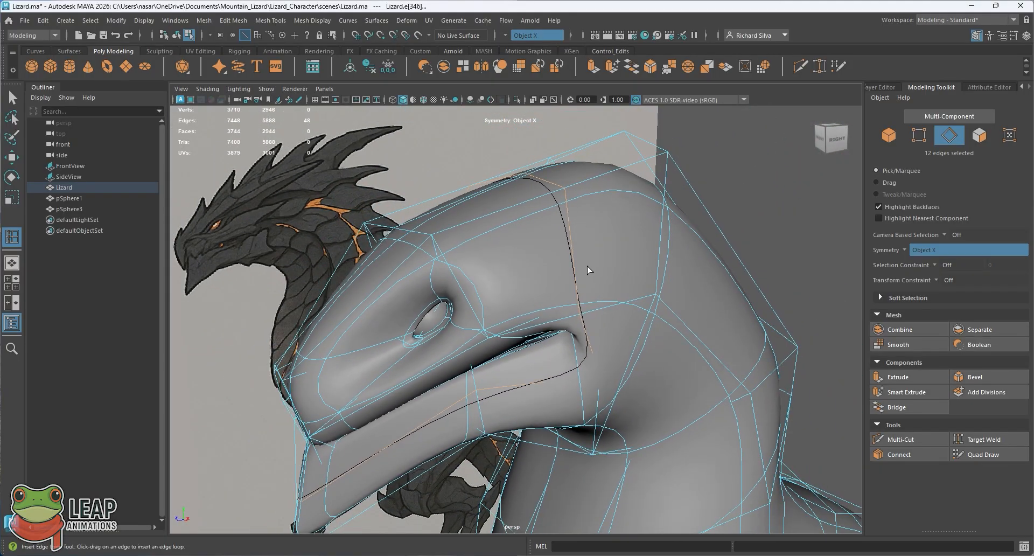
pyautogui.click(12, 101)
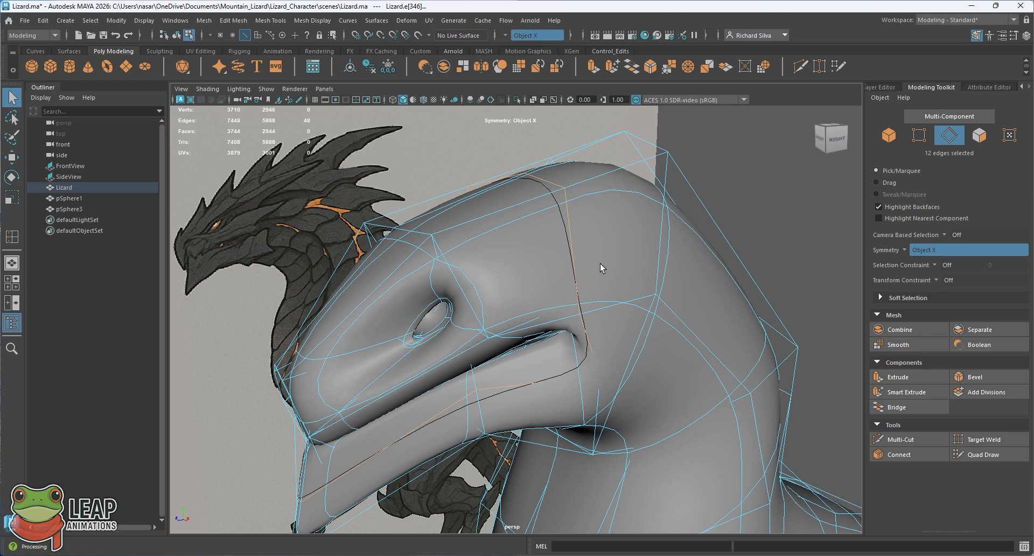
pyautogui.moveTo(600, 260); pyautogui.dragTo(625, 231, button='right')
pyautogui.click(716, 175)
pyautogui.click(604, 302)
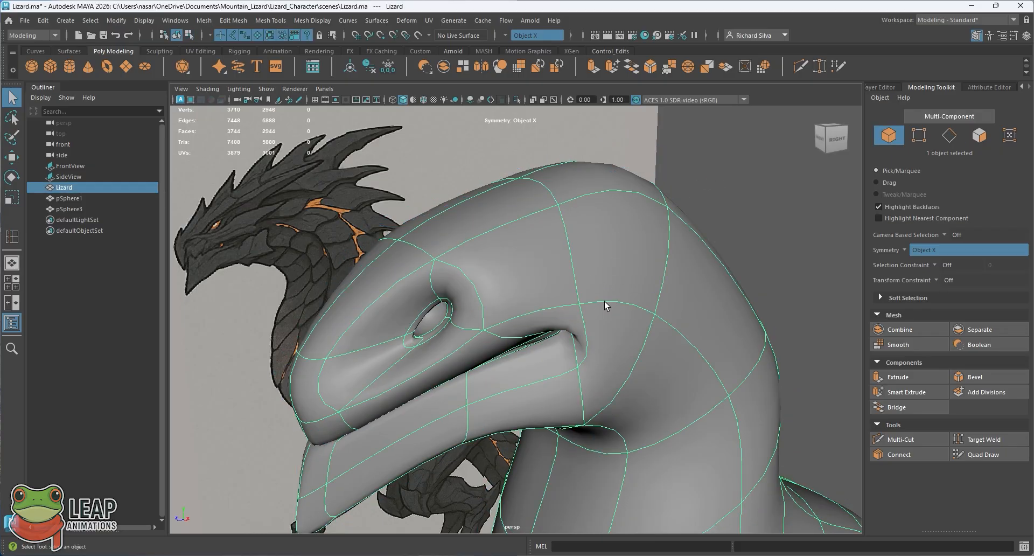
# Step: Select the symmetrical cheek vertices on the new edge loop above the mouth corner and move them slightly down and back
pyautogui.keyDown('alt'); pyautogui.moveTo(605, 303); pyautogui.dragTo(595, 255); pyautogui.keyUp('alt')
pyautogui.click(635, 267)
pyautogui.click(570, 283)
pyautogui.moveTo(595, 254); pyautogui.dragTo(563, 253, button='right')
pyautogui.keyDown('alt'); pyautogui.moveTo(625, 280); pyautogui.dragTo(619, 228); pyautogui.keyUp('alt')
pyautogui.click(618, 251)
pyautogui.press('w')
pyautogui.moveTo(607, 191); pyautogui.dragTo(618, 207)
pyautogui.keyDown('alt'); pyautogui.moveTo(602, 259); pyautogui.dragTo(628, 248); pyautogui.keyUp('alt')
pyautogui.moveTo(633, 205)
pyautogui.mouseDown()
pyautogui.moveTo(638, 214)
pyautogui.moveTo(639, 195)
pyautogui.moveTo(645, 214)
pyautogui.mouseUp()
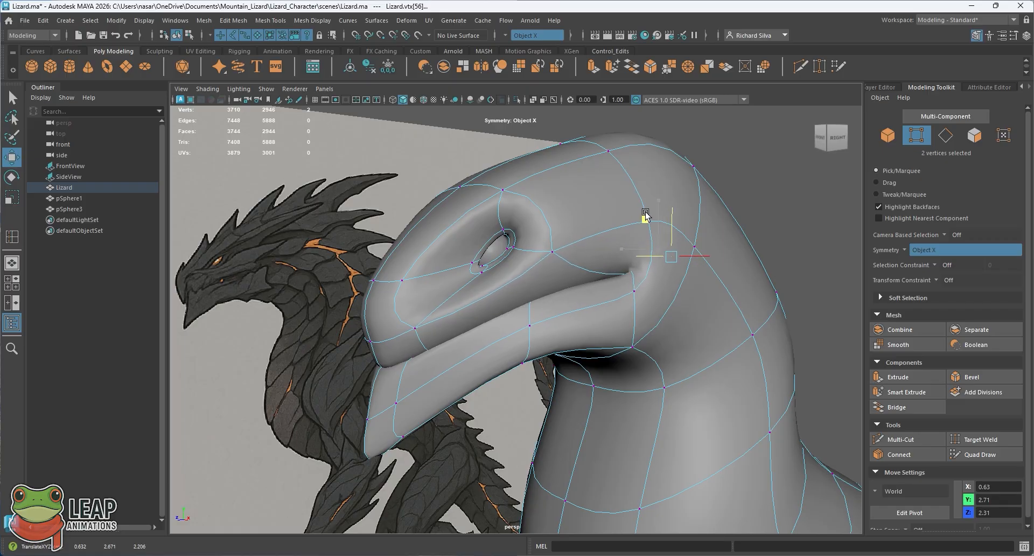
# Step: Return to object mode, deselect the lizard and inspect the smooth-shaded cheek behind the mouth corner
pyautogui.press('q')
pyautogui.moveTo(596, 231); pyautogui.dragTo(636, 217, button='right')
pyautogui.click(742, 167)
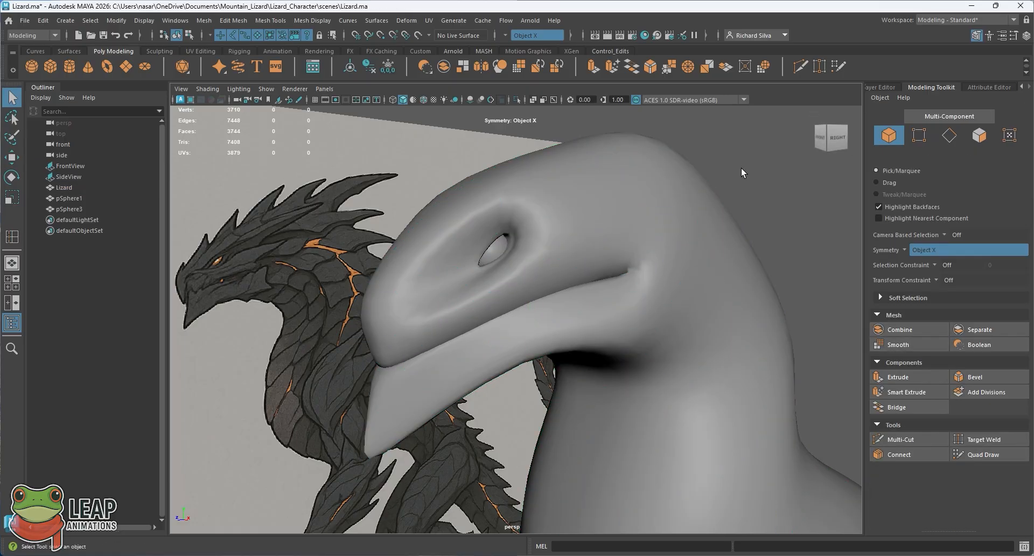
pyautogui.scroll(-3, 615, 245)
pyautogui.keyDown('alt'); pyautogui.moveTo(607, 250); pyautogui.dragTo(598, 288); pyautogui.keyUp('alt')
# Step: In the side view, select the three vertices on the front of the lizard's lower jaw and move them back onto the reference outline
pyautogui.click(596, 292)
pyautogui.press('space')
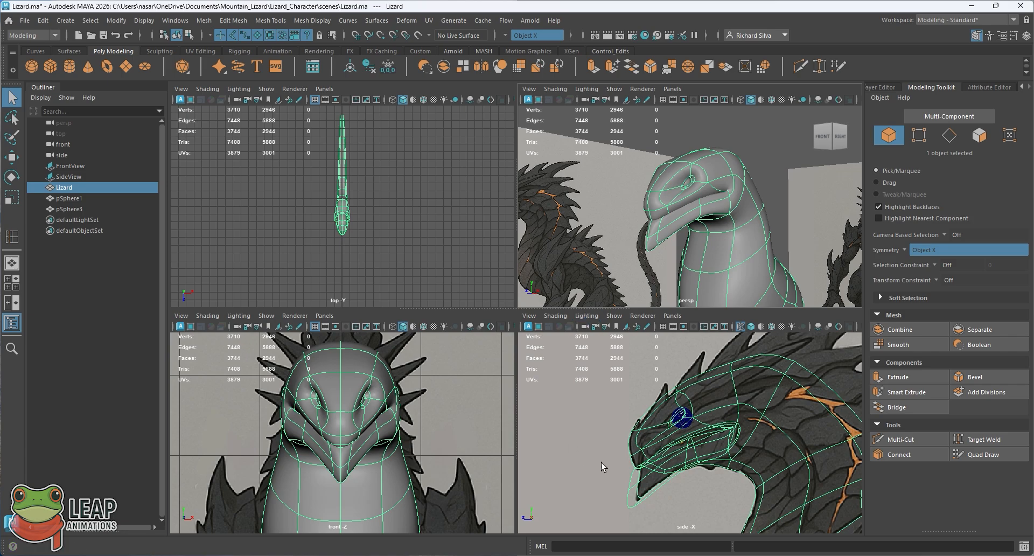
pyautogui.press('space')
pyautogui.scroll(10, 526, 388)
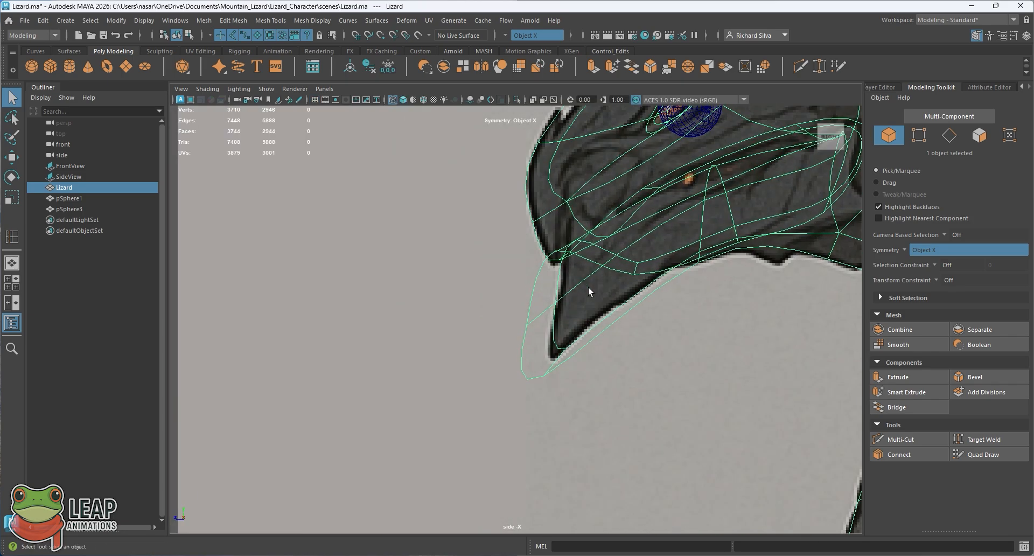
pyautogui.keyDown('alt'); pyautogui.moveTo(588, 292); pyautogui.dragTo(507, 339, button='middle'); pyautogui.keyUp('alt')
pyautogui.moveTo(498, 348); pyautogui.dragTo(461, 348, button='right')
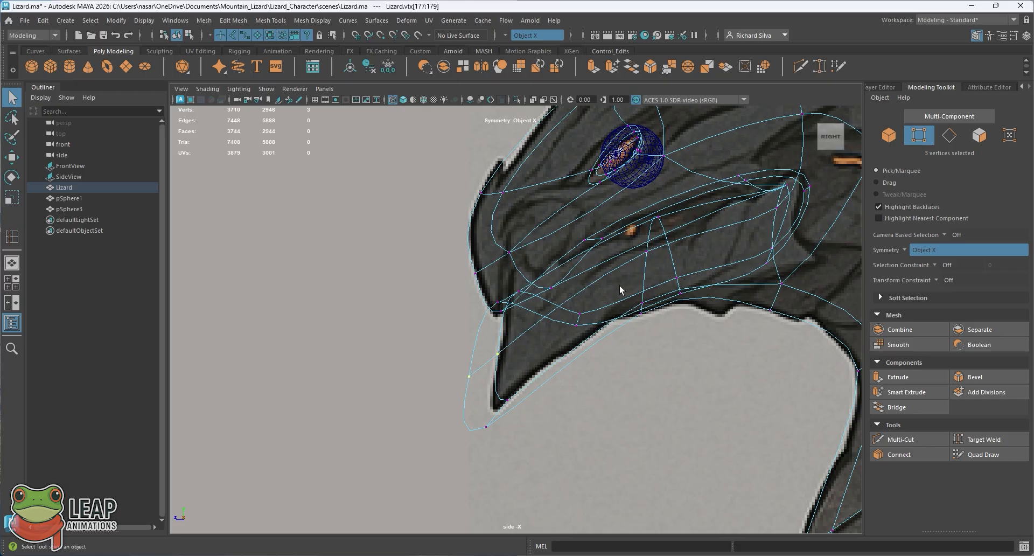
pyautogui.press('5')
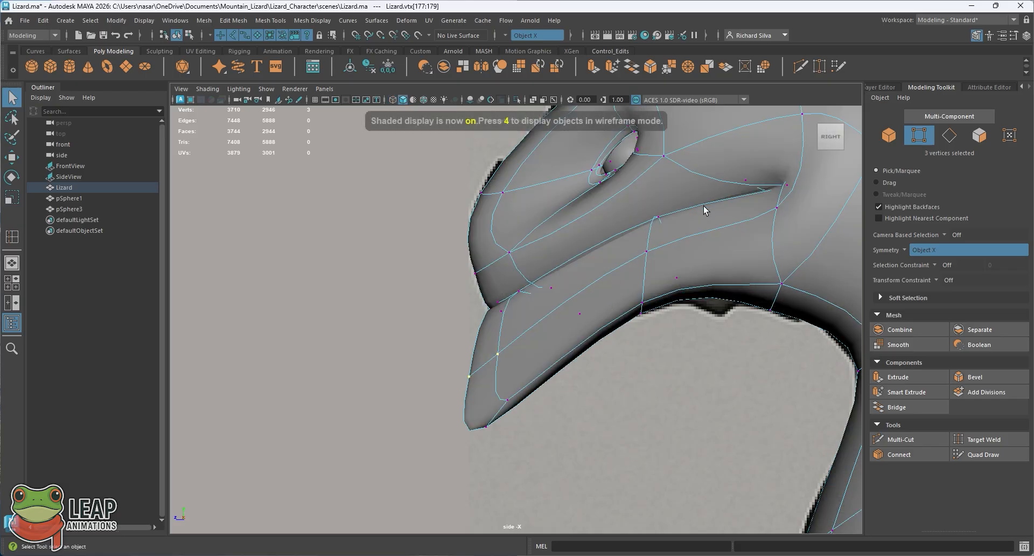
pyautogui.keyDown('alt'); pyautogui.moveTo(665, 225); pyautogui.dragTo(668, 225, button='middle'); pyautogui.keyUp('alt')
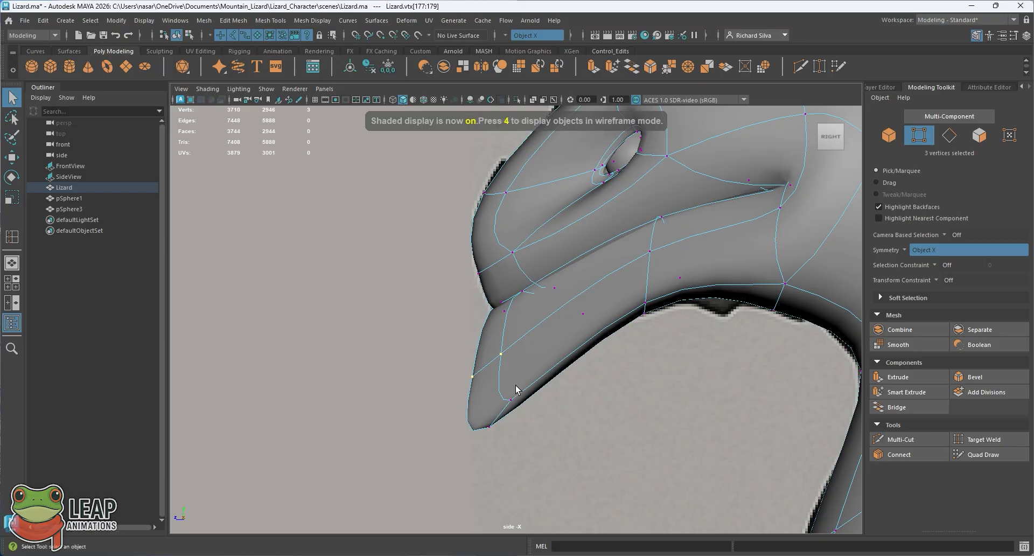
pyautogui.press('4')
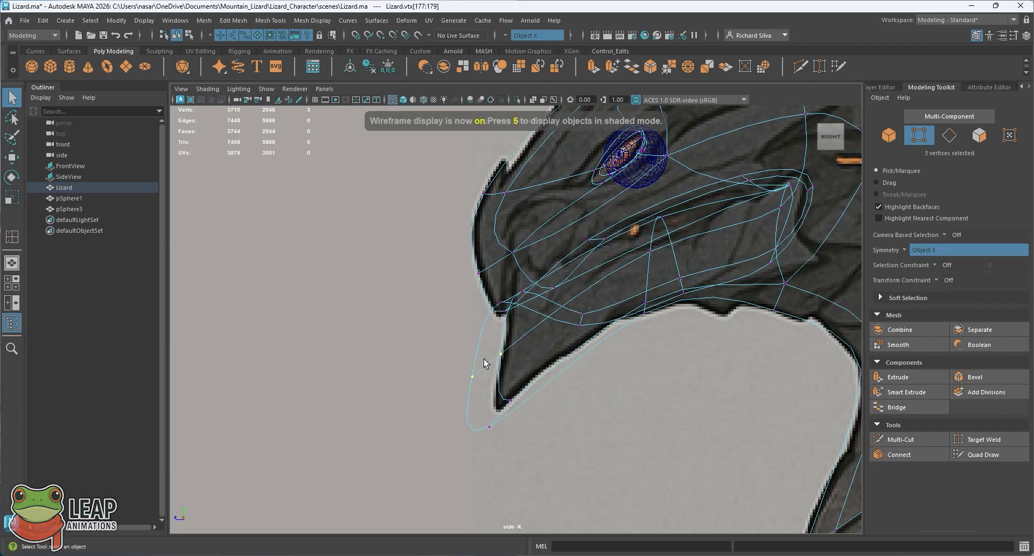
pyautogui.press('w')
pyautogui.moveTo(442, 386); pyautogui.dragTo(482, 383)
pyautogui.moveTo(478, 344); pyautogui.dragTo(482, 327, button='middle')
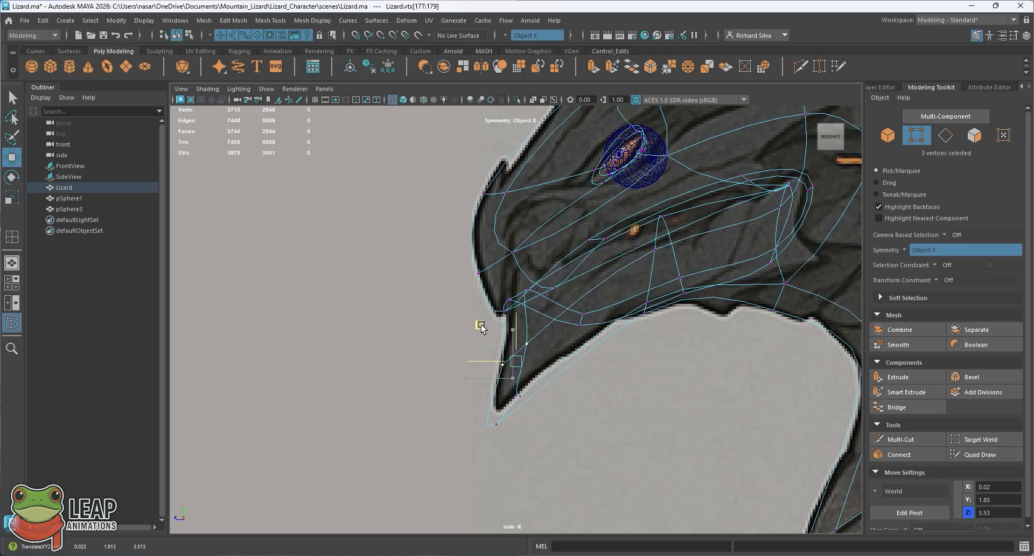
# Step: Move the chin tip vertex and the symmetrical vertices behind it up onto the chin outline of the side reference
pyautogui.click(481, 416)
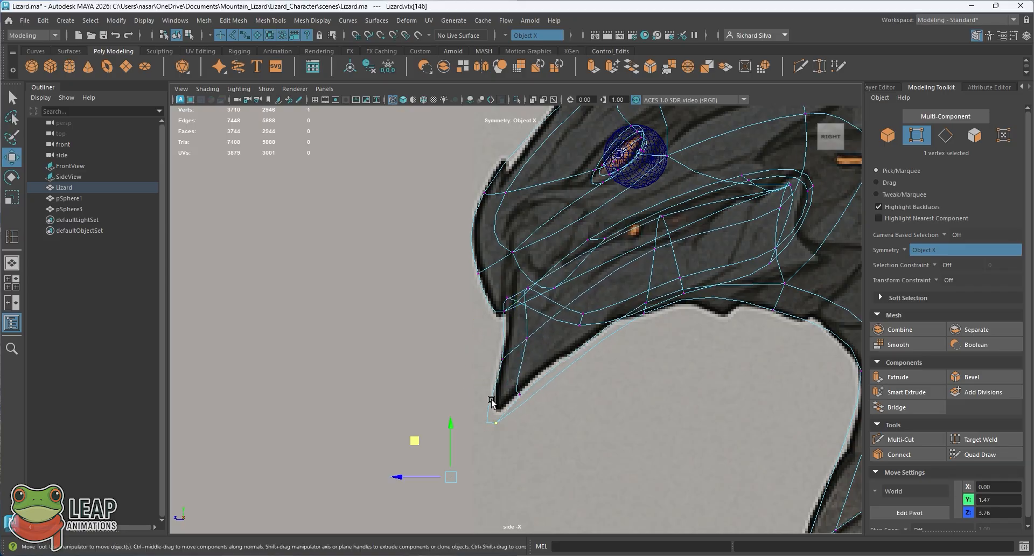
pyautogui.moveTo(426, 441); pyautogui.dragTo(421, 424)
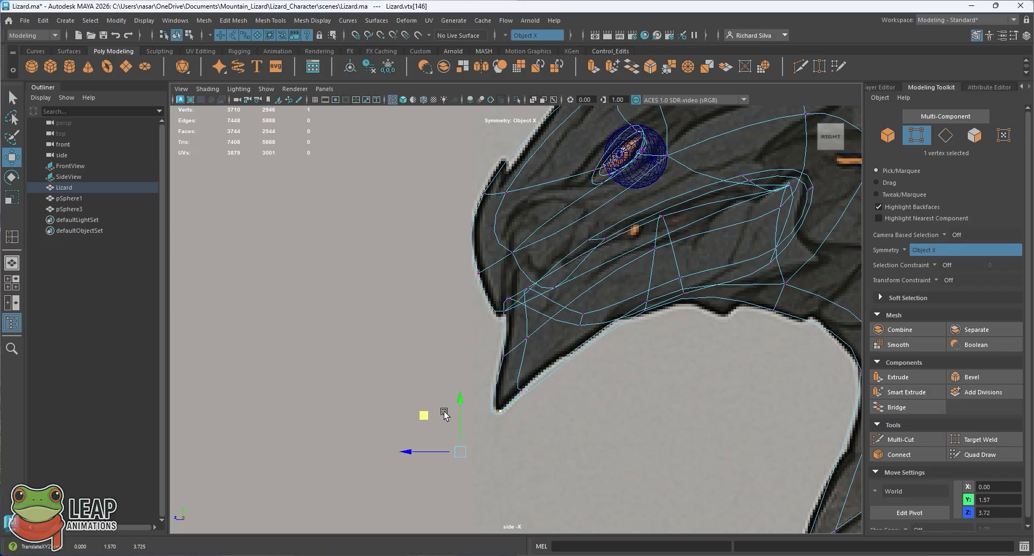
pyautogui.moveTo(547, 403); pyautogui.dragTo(514, 372)
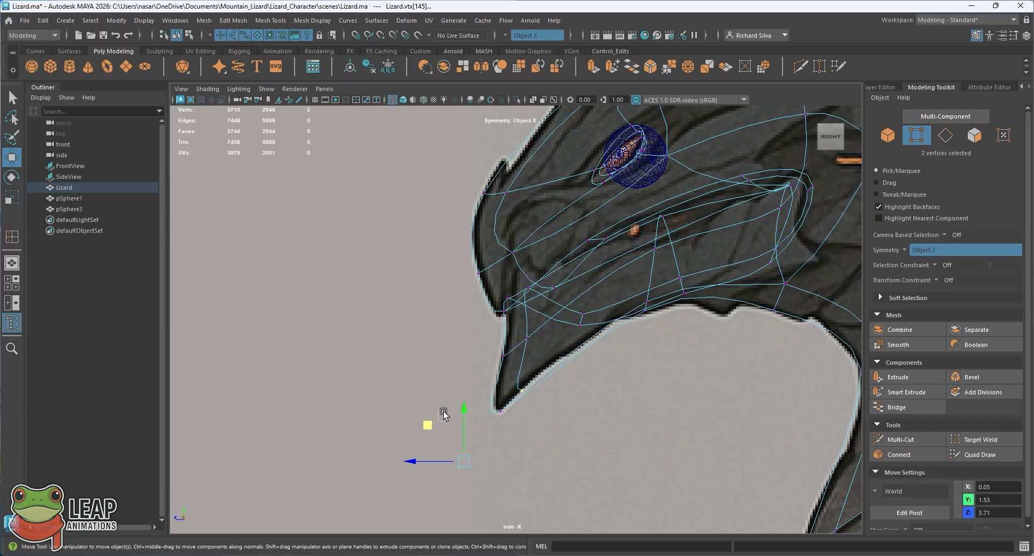
pyautogui.moveTo(439, 421); pyautogui.dragTo(449, 403)
pyautogui.hotkey('ctrl', 'z')
pyautogui.moveTo(432, 424)
pyautogui.mouseDown(button='middle')
pyautogui.moveTo(450, 398)
pyautogui.moveTo(428, 413)
pyautogui.mouseUp(button='middle')
pyautogui.hotkey('ctrl', 'z')
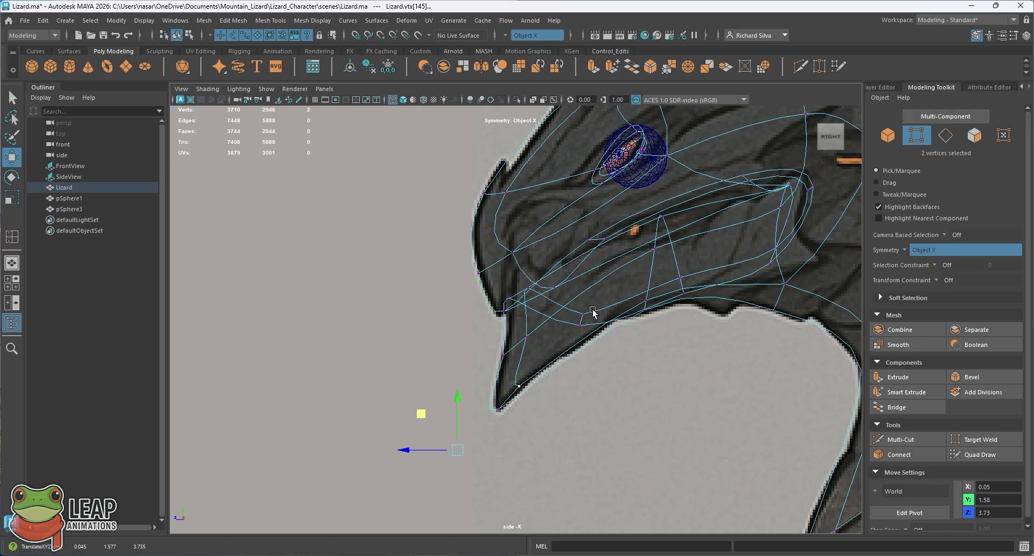
# Step: Restore shaded display, return to object mode in the perspective view and compare the reshaped chin with the side reference
pyautogui.press('5')
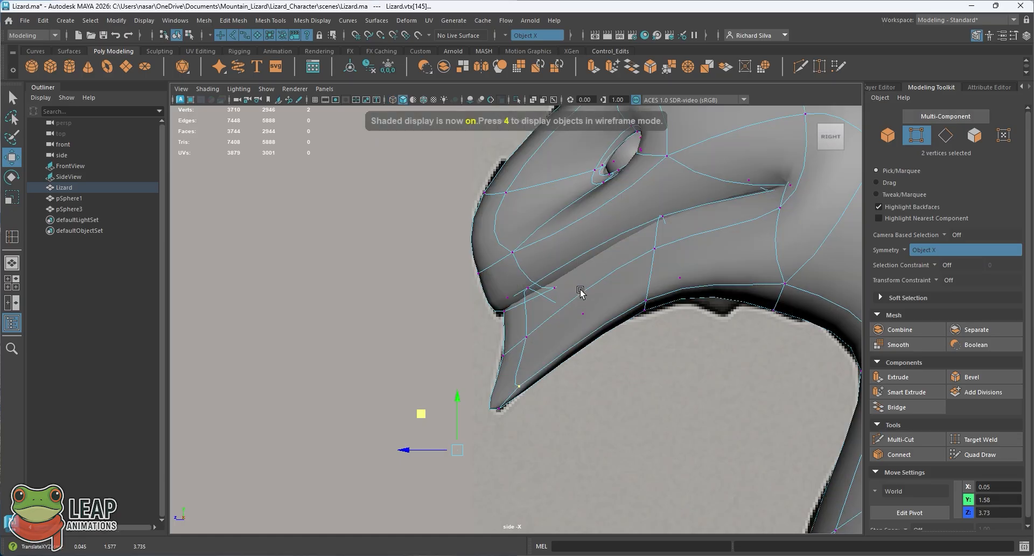
pyautogui.press('q')
pyautogui.press('space')
pyautogui.press('space')
pyautogui.moveTo(513, 249); pyautogui.dragTo(628, 165, button='right')
pyautogui.click(628, 166)
pyautogui.moveTo(552, 317)
pyautogui.keyDown('alt'); pyautogui.mouseDown()
pyautogui.moveTo(467, 332)
pyautogui.moveTo(519, 336)
pyautogui.moveTo(526, 317)
pyautogui.moveTo(541, 318)
pyautogui.mouseUp(); pyautogui.keyUp('alt')
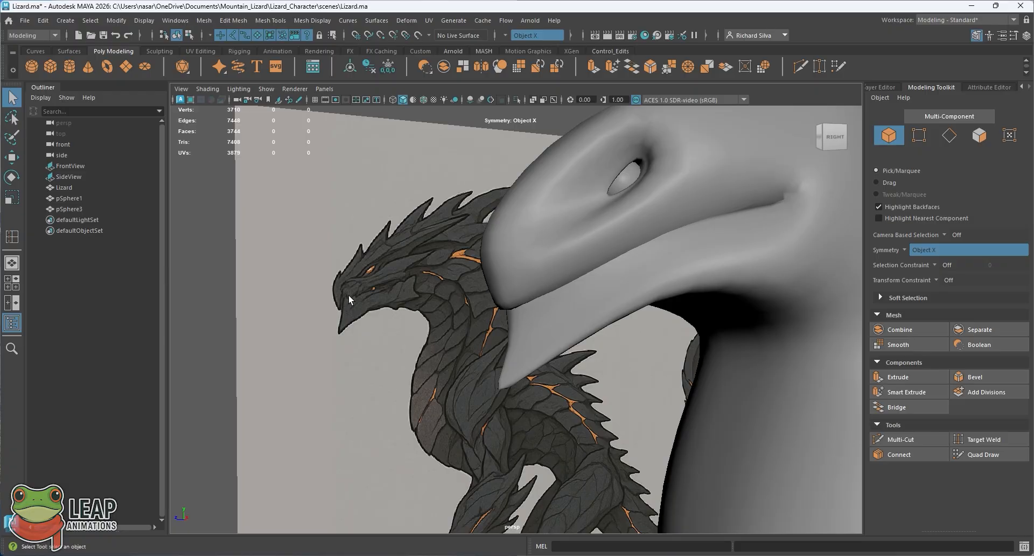
# Step: Select the lizard and examine the edge loop along the lower jaw and the front of the mouth from several angles
pyautogui.click(575, 309)
pyautogui.keyDown('alt'); pyautogui.moveTo(574, 308); pyautogui.dragTo(560, 279); pyautogui.keyUp('alt')
pyautogui.click(666, 289)
pyautogui.click(561, 281)
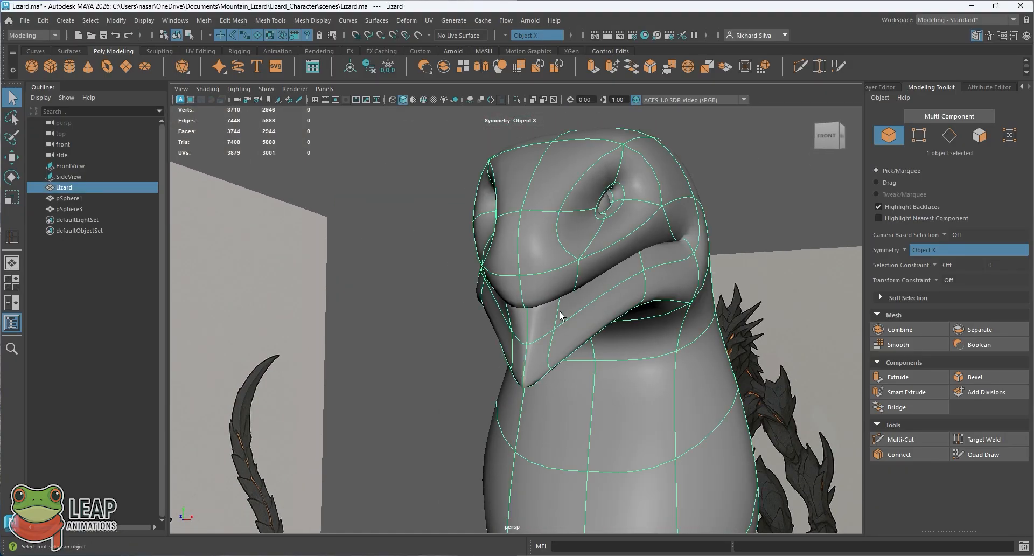
pyautogui.keyDown('alt'); pyautogui.moveTo(558, 314); pyautogui.dragTo(586, 323); pyautogui.keyUp('alt')
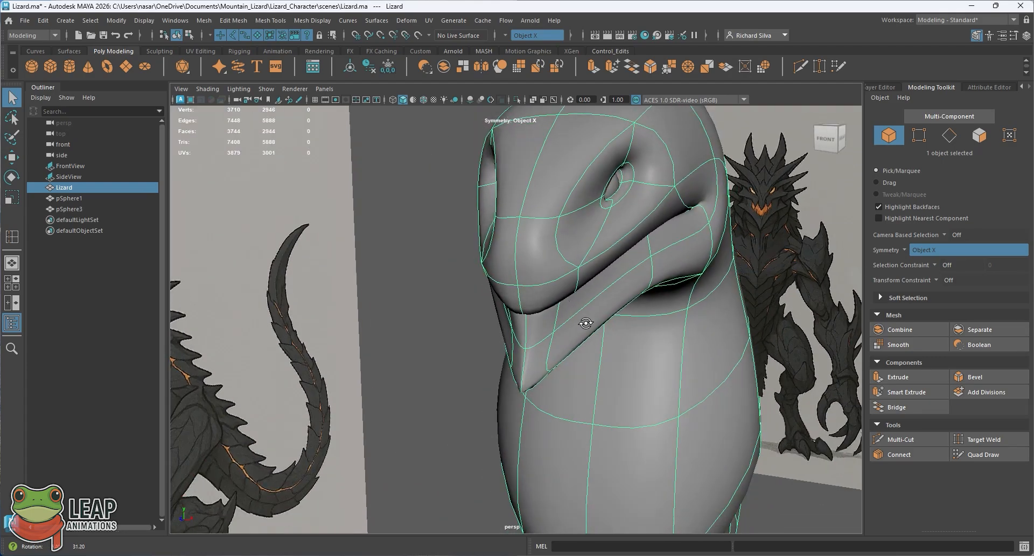
pyautogui.keyDown('alt'); pyautogui.moveTo(566, 278); pyautogui.dragTo(574, 290); pyautogui.keyUp('alt')
pyautogui.moveTo(576, 247); pyautogui.dragTo(580, 221, button='right')
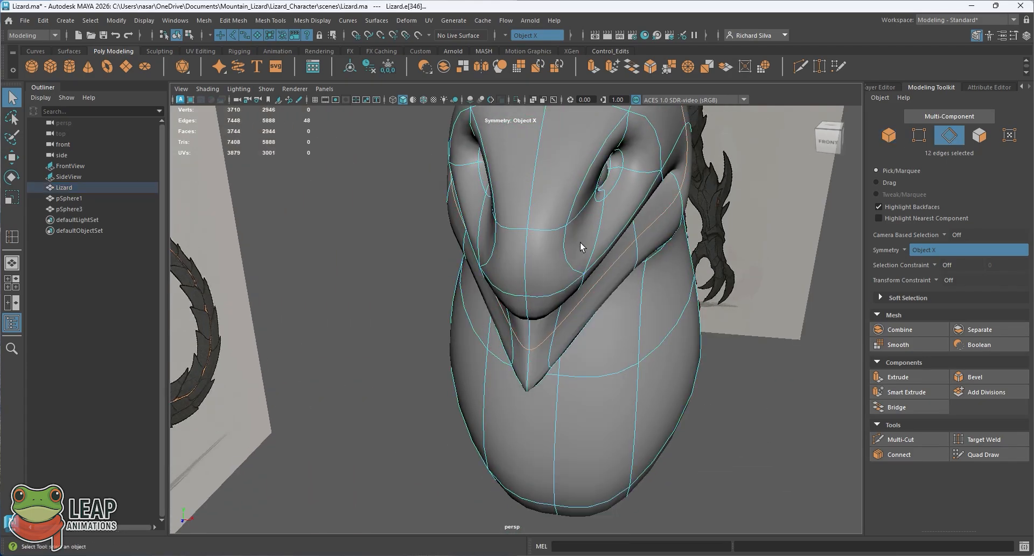
pyautogui.moveTo(580, 258)
pyautogui.keyDown('alt'); pyautogui.mouseDown()
pyautogui.moveTo(568, 239)
pyautogui.moveTo(591, 265)
pyautogui.mouseUp(); pyautogui.keyUp('alt')
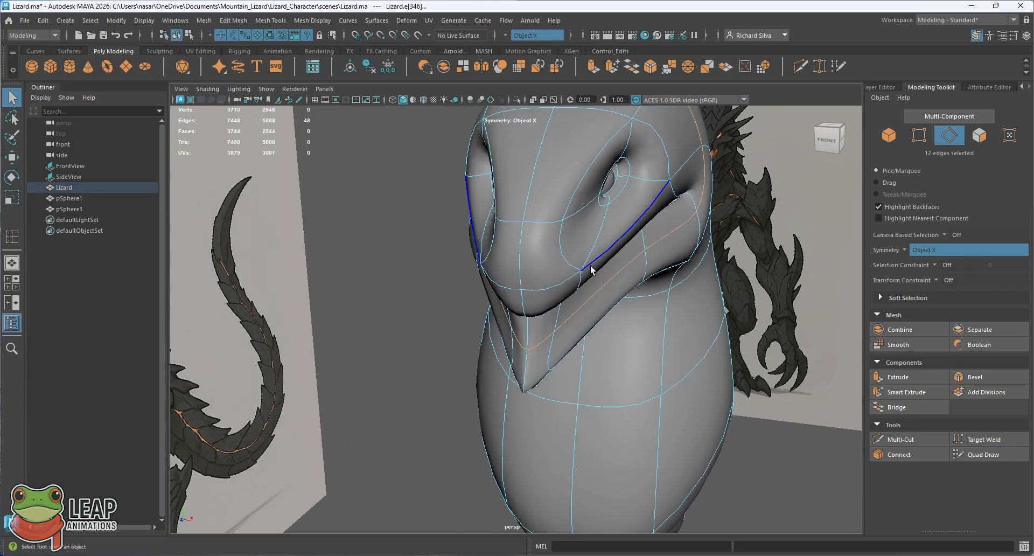
# Step: Try to move the centre vertex of the upper lip slightly up and forward
pyautogui.moveTo(591, 247); pyautogui.dragTo(557, 251, button='right')
pyautogui.press('w')
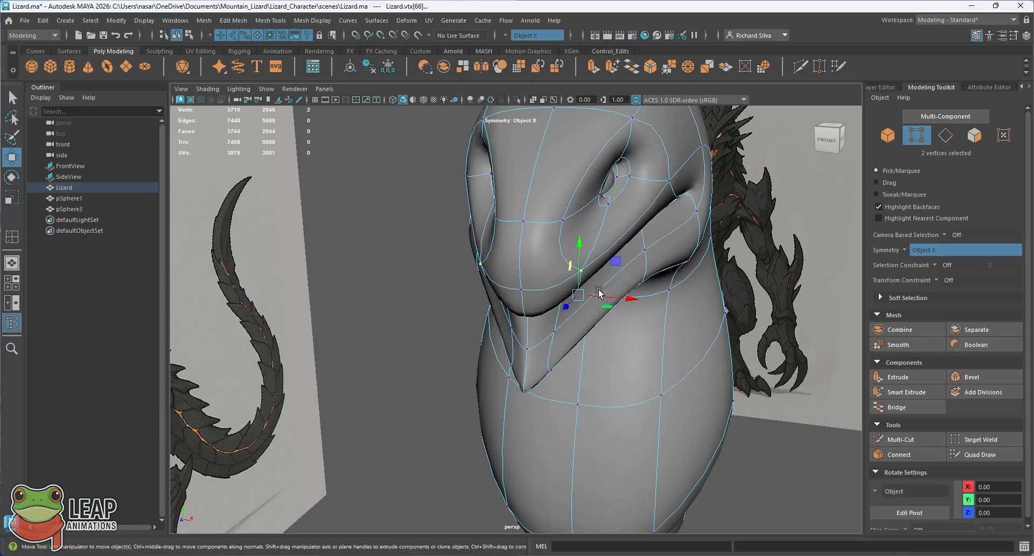
pyautogui.moveTo(599, 290); pyautogui.dragTo(459, 287)
pyautogui.click(523, 305)
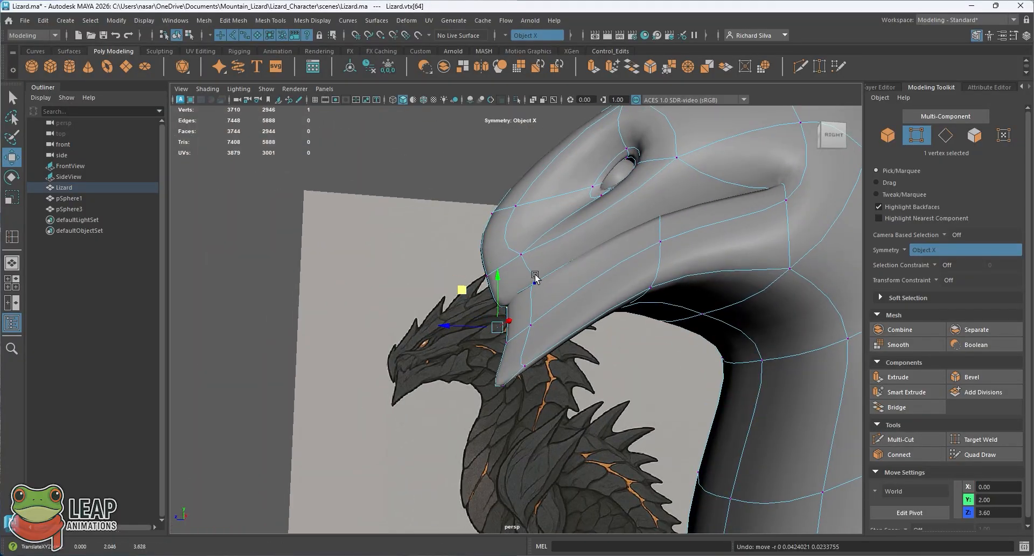
# Step: Select the symmetrical vertices beside the upper lip's tip and move them slightly up and forward
pyautogui.moveTo(534, 276)
pyautogui.keyDown('alt'); pyautogui.mouseDown()
pyautogui.moveTo(577, 314)
pyautogui.moveTo(543, 300)
pyautogui.moveTo(549, 264)
pyautogui.moveTo(554, 323)
pyautogui.moveTo(537, 336)
pyautogui.moveTo(561, 334)
pyautogui.moveTo(544, 337)
pyautogui.moveTo(529, 309)
pyautogui.moveTo(549, 345)
pyautogui.moveTo(501, 350)
pyautogui.mouseUp(); pyautogui.keyUp('alt')
pyautogui.press('4')
pyautogui.press('5')
pyautogui.scroll(-3, 513, 346)
pyautogui.scroll(-2, 548, 345)
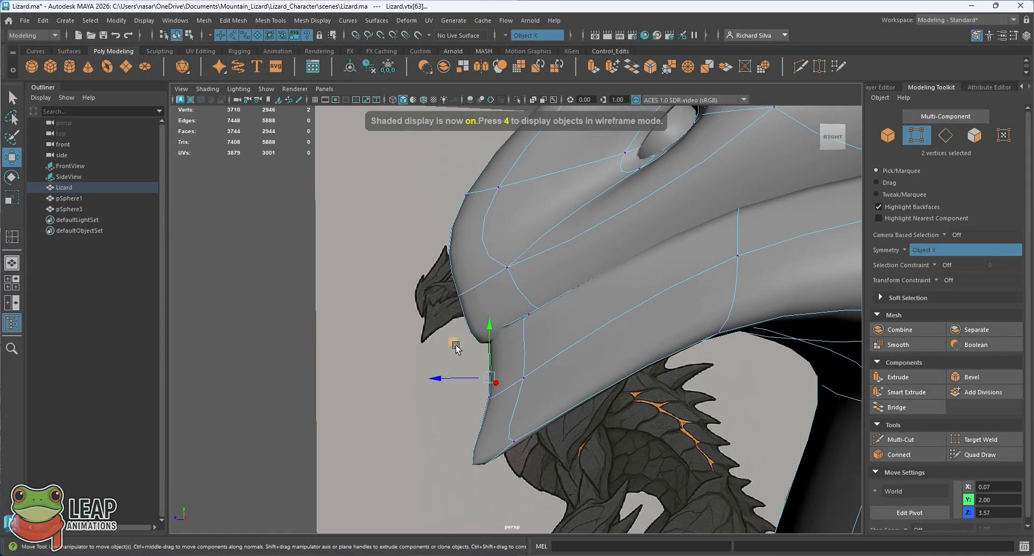
pyautogui.moveTo(455, 348); pyautogui.dragTo(446, 335, button='middle')
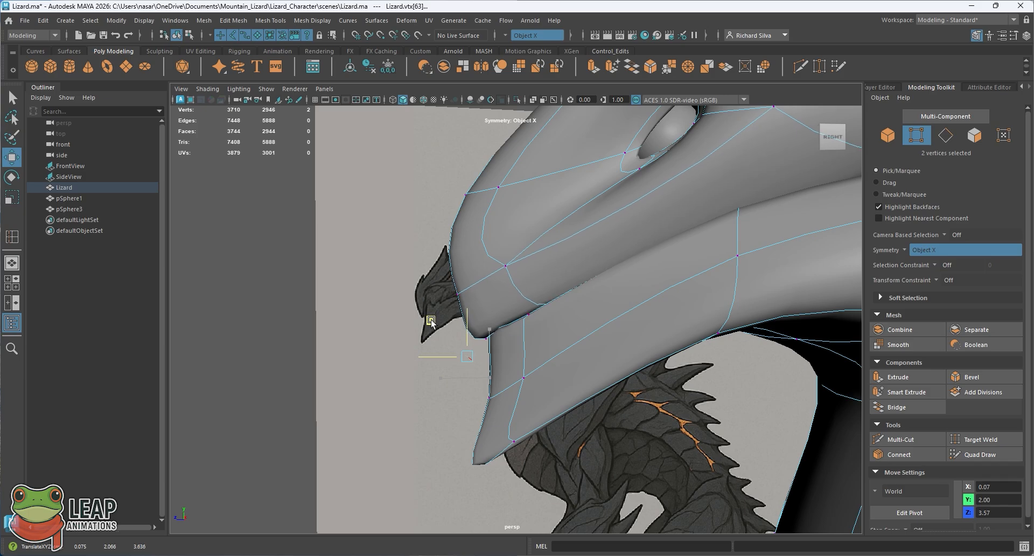
# Step: Move the symmetrical lower lip vertices inward and the upper lip vertices beside the tip slightly outward along X
pyautogui.keyDown('alt'); pyautogui.moveTo(522, 321); pyautogui.dragTo(609, 290); pyautogui.keyUp('alt')
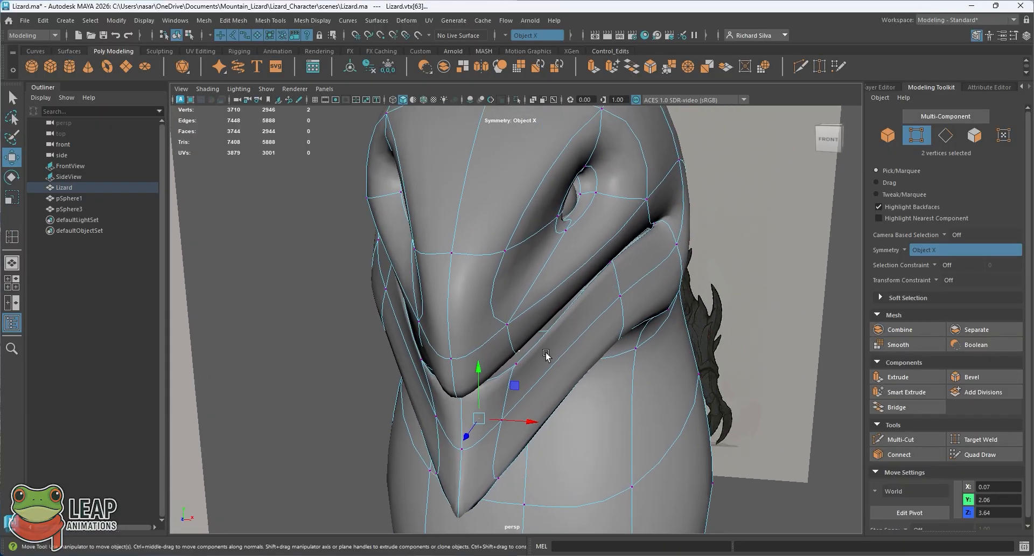
pyautogui.click(522, 369)
pyautogui.moveTo(553, 381)
pyautogui.keyDown('alt'); pyautogui.mouseDown()
pyautogui.moveTo(565, 380)
pyautogui.moveTo(552, 378)
pyautogui.mouseUp(); pyautogui.keyUp('alt')
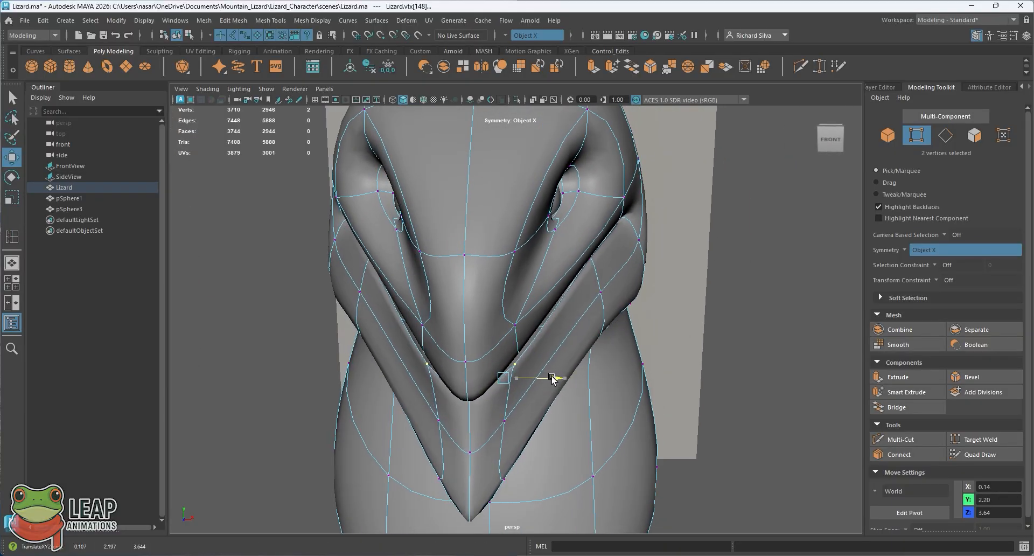
pyautogui.moveTo(556, 345)
pyautogui.keyDown('alt'); pyautogui.mouseDown()
pyautogui.moveTo(542, 349)
pyautogui.moveTo(539, 340)
pyautogui.moveTo(550, 348)
pyautogui.mouseUp(); pyautogui.keyUp('alt')
pyautogui.keyDown('alt'); pyautogui.moveTo(550, 349); pyautogui.dragTo(566, 357, button='right'); pyautogui.keyUp('alt')
pyautogui.keyDown('alt'); pyautogui.moveTo(565, 357); pyautogui.dragTo(535, 386); pyautogui.keyUp('alt')
pyautogui.moveTo(527, 426); pyautogui.dragTo(531, 427)
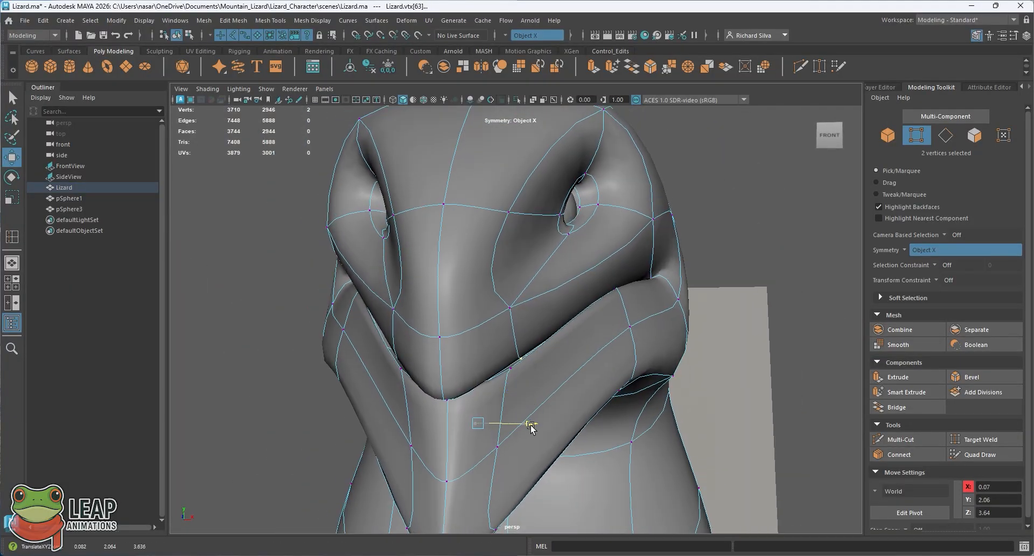
# Step: Return to object mode, deselect the lizard and inspect the reshaped lips and mouth line from several angles
pyautogui.keyDown('alt'); pyautogui.moveTo(551, 388); pyautogui.dragTo(533, 317); pyautogui.keyUp('alt')
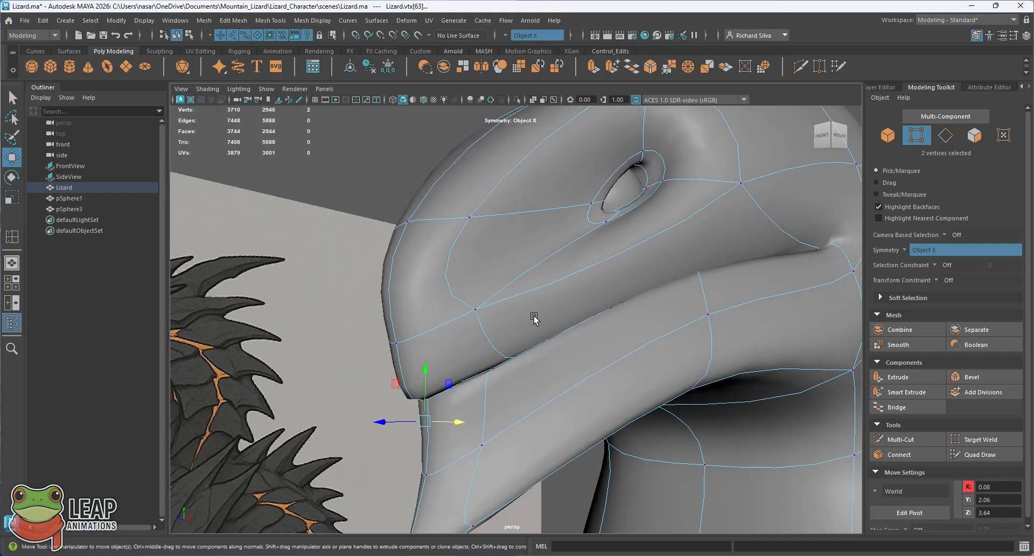
pyautogui.moveTo(521, 249); pyautogui.dragTo(389, 166, button='right')
pyautogui.click(389, 166)
pyautogui.keyDown('alt'); pyautogui.moveTo(389, 166); pyautogui.dragTo(549, 302); pyautogui.keyUp('alt')
pyautogui.keyDown('alt'); pyautogui.moveTo(549, 302); pyautogui.dragTo(556, 271, button='middle'); pyautogui.keyUp('alt')
pyautogui.keyDown('alt'); pyautogui.moveTo(556, 271); pyautogui.dragTo(524, 354); pyautogui.keyUp('alt')
pyautogui.keyDown('alt'); pyautogui.moveTo(524, 353); pyautogui.dragTo(616, 424, button='right'); pyautogui.keyUp('alt')
pyautogui.keyDown('alt'); pyautogui.moveTo(616, 424); pyautogui.dragTo(531, 379); pyautogui.keyUp('alt')
pyautogui.keyDown('alt'); pyautogui.moveTo(531, 379); pyautogui.dragTo(509, 288, button='right'); pyautogui.keyUp('alt')
pyautogui.keyDown('alt'); pyautogui.moveTo(509, 288); pyautogui.dragTo(499, 337); pyautogui.keyUp('alt')
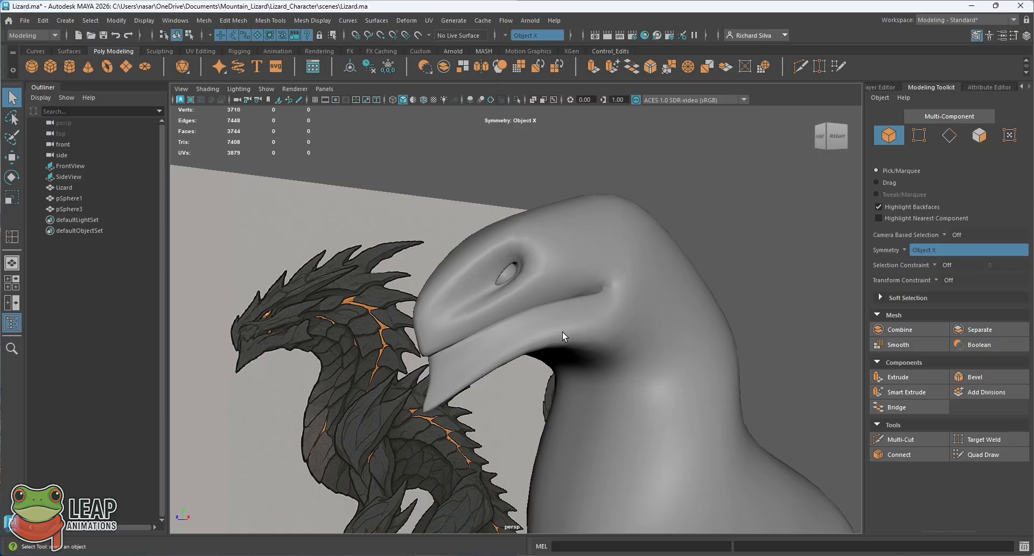
# Step: Compare the head's profile, eye area and jaw with the side reference image in the perspective view
pyautogui.click(586, 325)
pyautogui.keyDown('alt'); pyautogui.moveTo(596, 325); pyautogui.dragTo(574, 262); pyautogui.keyUp('alt')
pyautogui.click(544, 168)
pyautogui.keyDown('alt'); pyautogui.moveTo(510, 271); pyautogui.dragTo(477, 286); pyautogui.keyUp('alt')
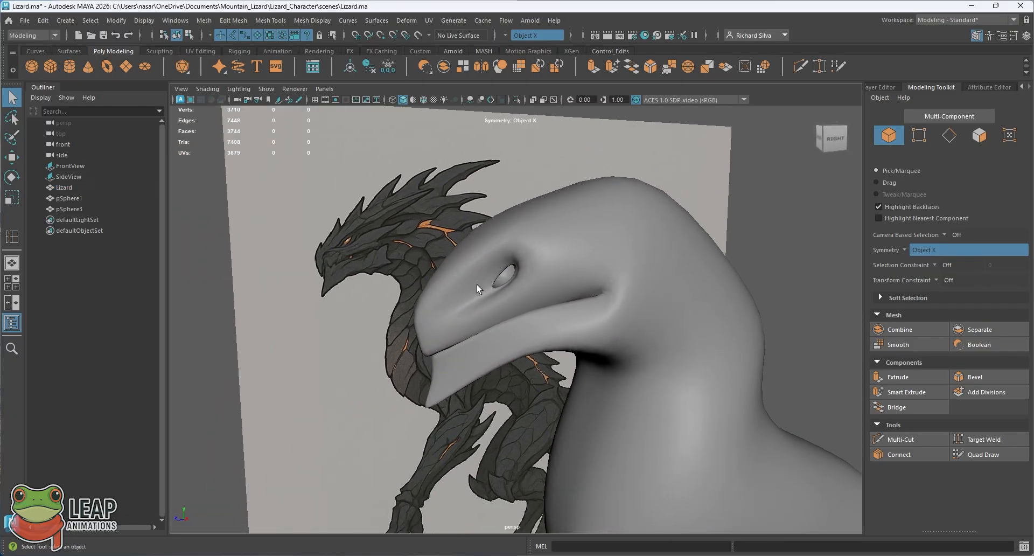
pyautogui.keyDown('alt'); pyautogui.moveTo(573, 307); pyautogui.dragTo(556, 242); pyautogui.keyUp('alt')
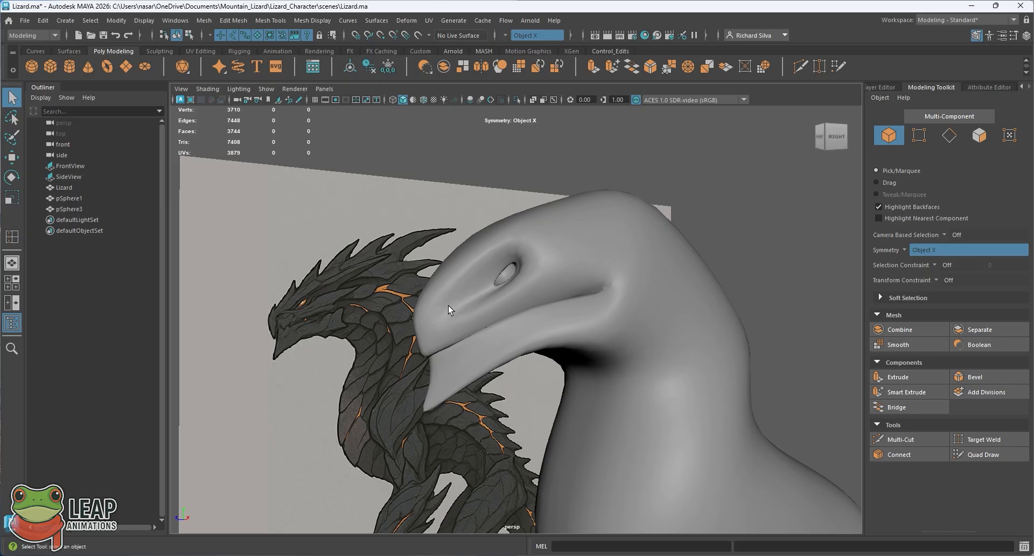
pyautogui.keyDown('alt'); pyautogui.moveTo(555, 291); pyautogui.dragTo(518, 294); pyautogui.keyUp('alt')
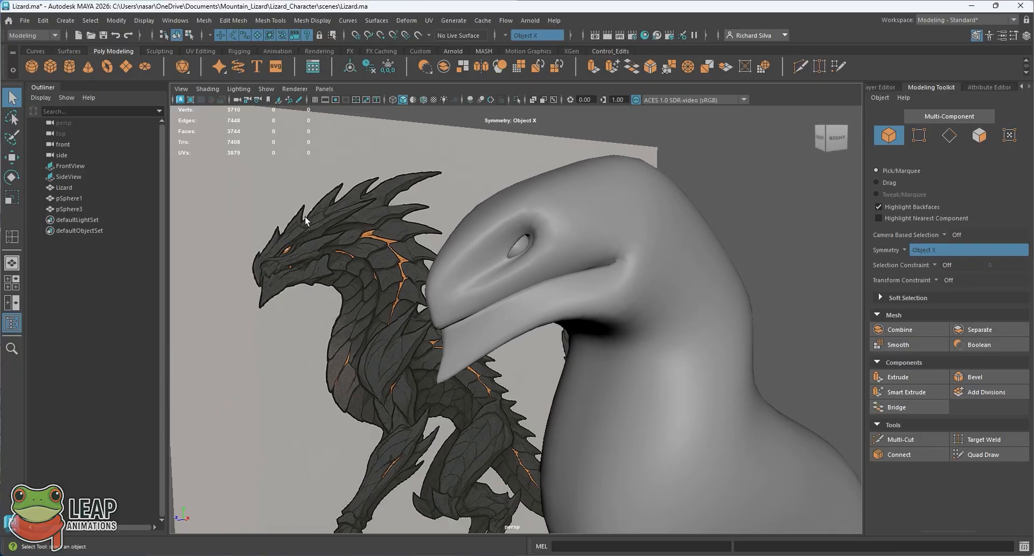
pyautogui.keyDown('alt'); pyautogui.moveTo(606, 179); pyautogui.dragTo(573, 266); pyautogui.keyUp('alt')
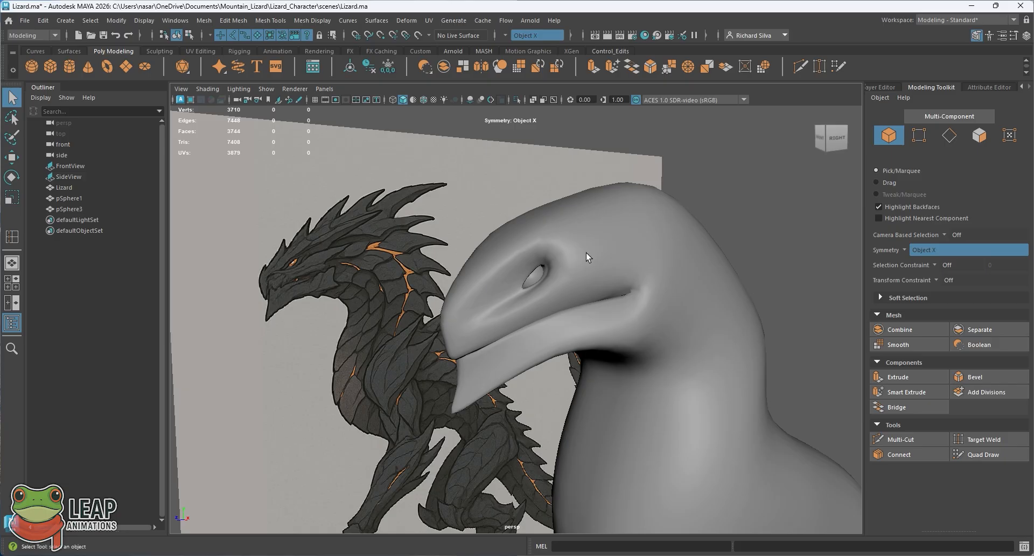
# Step: Examine the lizard's whole body, neck and tail against the front and side reference images
pyautogui.keyDown('alt'); pyautogui.moveTo(586, 254); pyautogui.dragTo(611, 253); pyautogui.keyUp('alt')
pyautogui.keyDown('alt'); pyautogui.moveTo(613, 345); pyautogui.dragTo(593, 249, button='middle'); pyautogui.keyUp('alt')
pyautogui.scroll(-5, 542, 228)
pyautogui.keyDown('alt'); pyautogui.moveTo(578, 309); pyautogui.dragTo(562, 298, button='middle'); pyautogui.keyUp('alt')
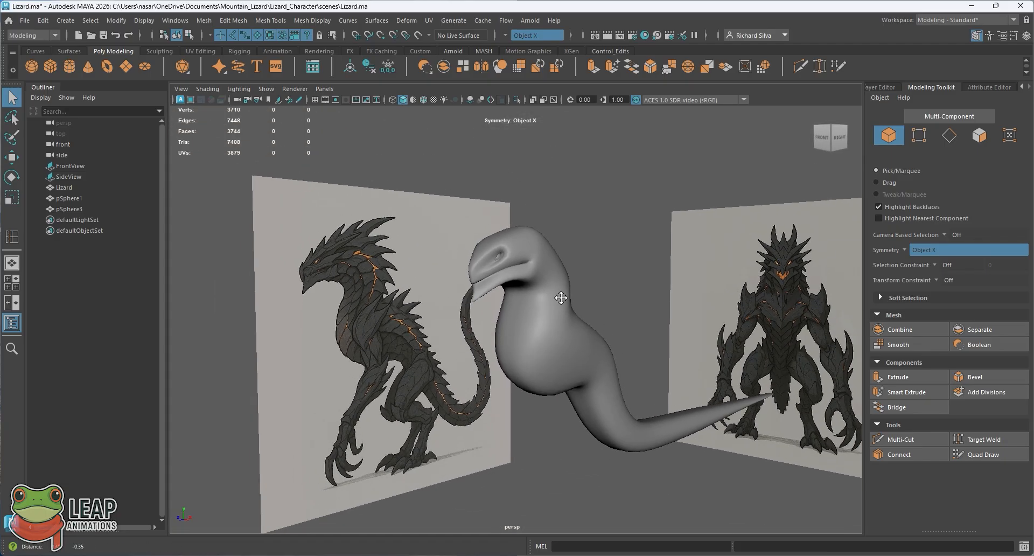
pyautogui.scroll(3, 586, 371)
pyautogui.keyDown('alt'); pyautogui.moveTo(587, 371); pyautogui.dragTo(522, 325, button='middle'); pyautogui.keyUp('alt')
pyautogui.keyDown('alt'); pyautogui.moveTo(522, 325); pyautogui.dragTo(545, 332); pyautogui.keyUp('alt')
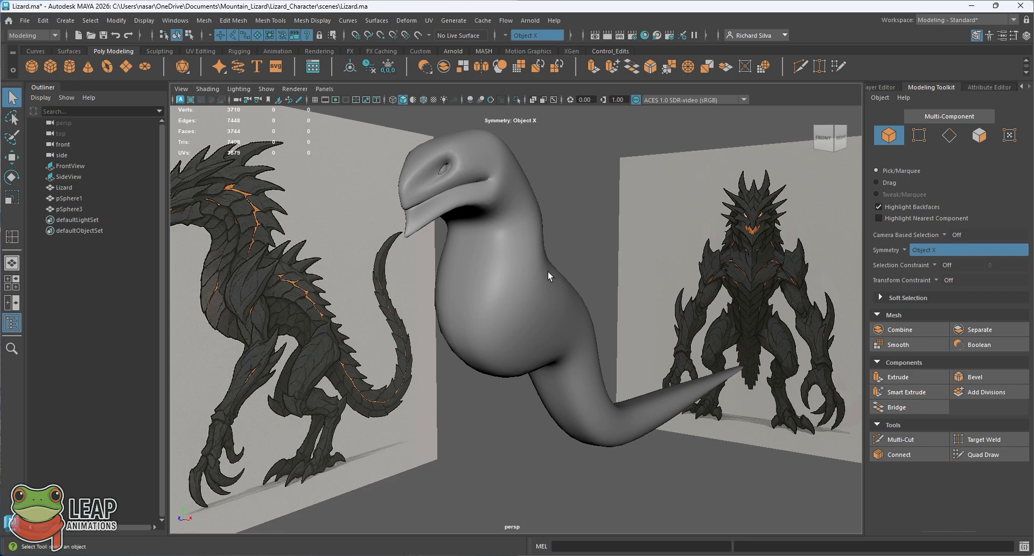
pyautogui.scroll(-1, 548, 271)
pyautogui.keyDown('alt'); pyautogui.moveTo(548, 271); pyautogui.dragTo(589, 319, button='middle'); pyautogui.keyUp('alt')
pyautogui.scroll(1, 589, 319)
pyautogui.keyDown('alt'); pyautogui.moveTo(589, 319); pyautogui.dragTo(555, 318); pyautogui.keyUp('alt')
pyautogui.keyDown('alt'); pyautogui.moveTo(517, 324); pyautogui.dragTo(560, 333); pyautogui.keyUp('alt')
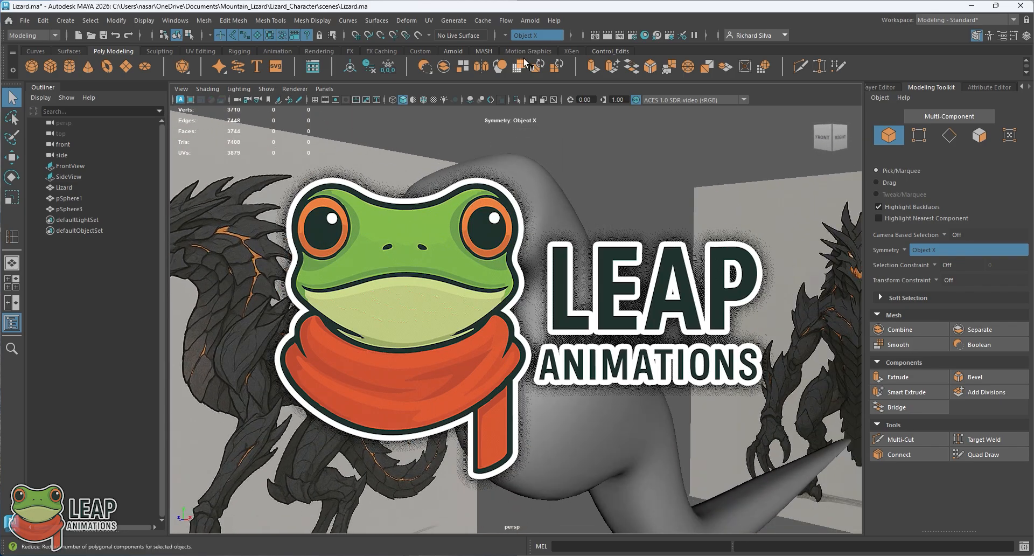